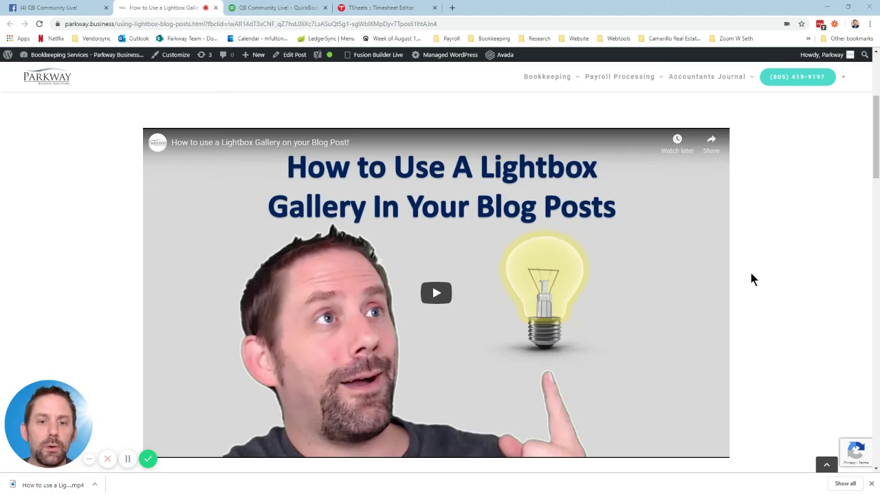
# - Scroll down through the Lightbox gallery blog post in Chrome
pyautogui.scroll(-1, 753, 279)
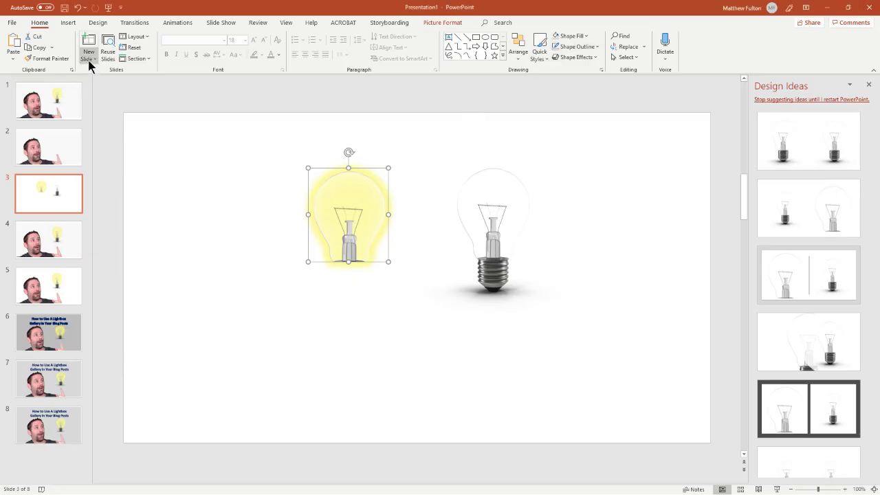
# - View slide 8's titled thumbnail, then slide 2 with the cut-out photo of the pointing man
pyautogui.click(57, 433)
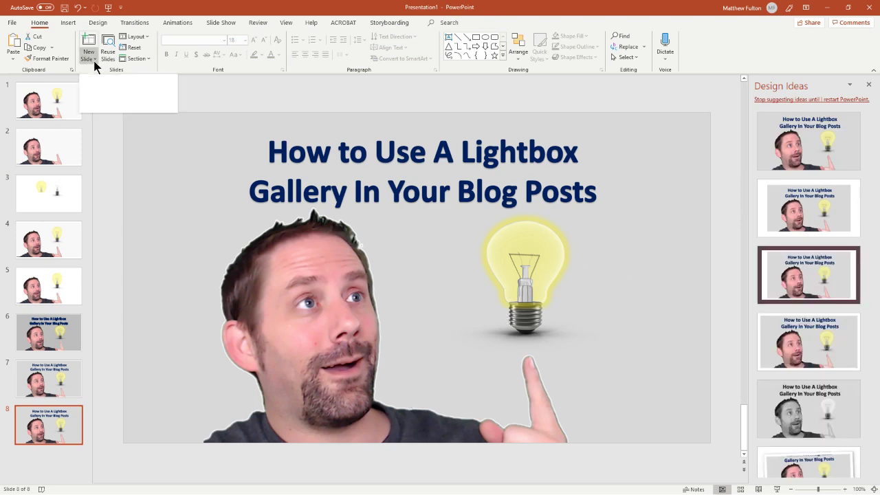
pyautogui.click(55, 135)
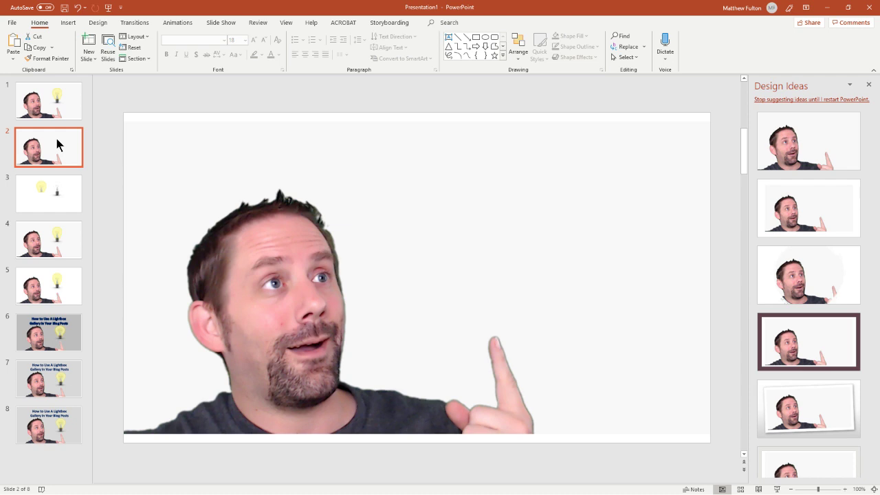
# - Make slide 2's grey photo background transparent with Set Transparent Color and nudge the picture right and down
pyautogui.click(401, 175)
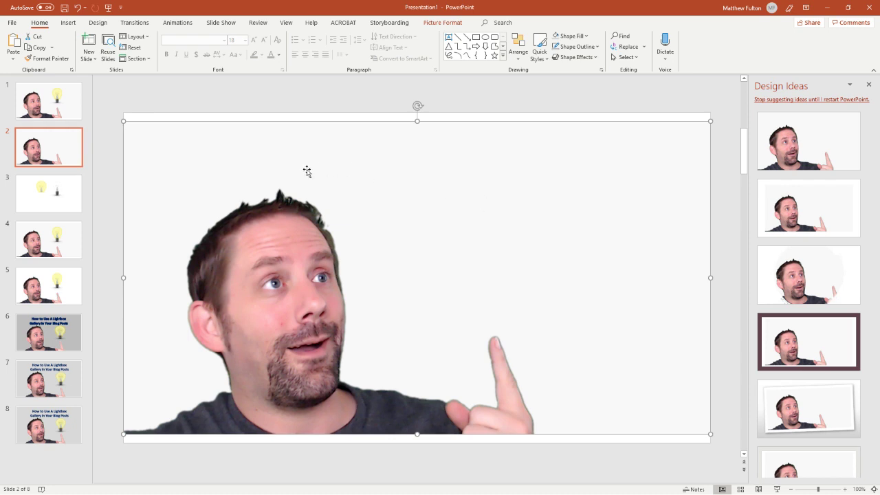
pyautogui.click(455, 26)
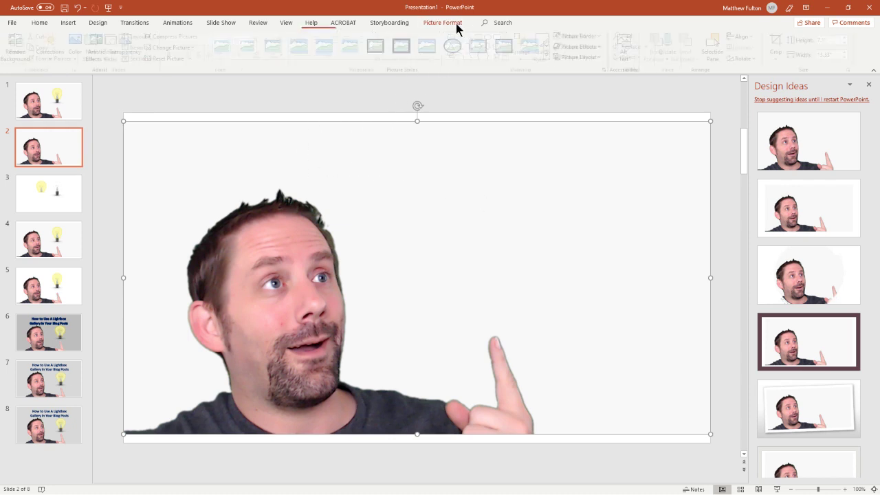
pyautogui.click(79, 63)
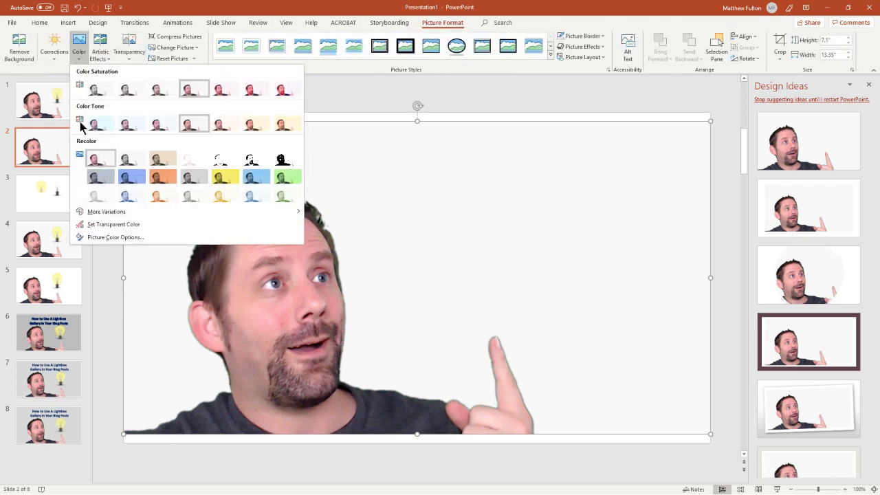
pyautogui.click(113, 221)
pyautogui.click(448, 192)
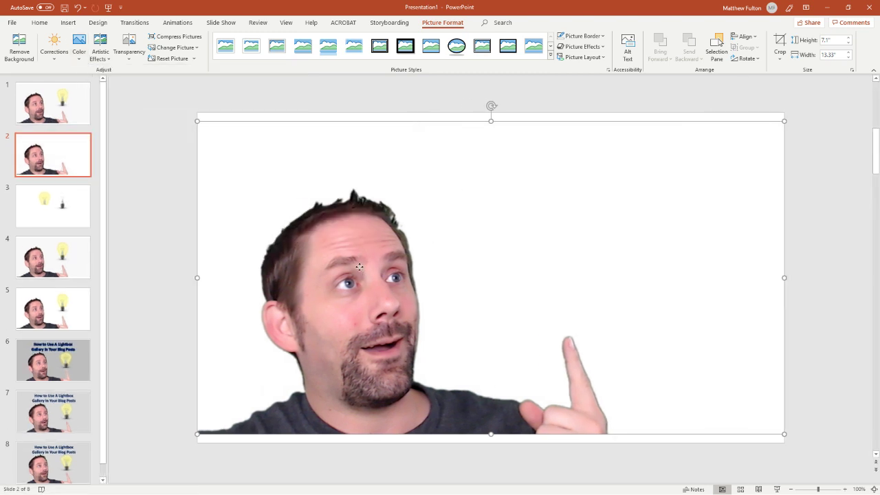
pyautogui.moveTo(359, 268)
pyautogui.mouseDown()
pyautogui.moveTo(381, 181)
pyautogui.moveTo(543, 252)
pyautogui.moveTo(392, 170)
pyautogui.moveTo(519, 275)
pyautogui.moveTo(385, 233)
pyautogui.moveTo(371, 276)
pyautogui.mouseUp()
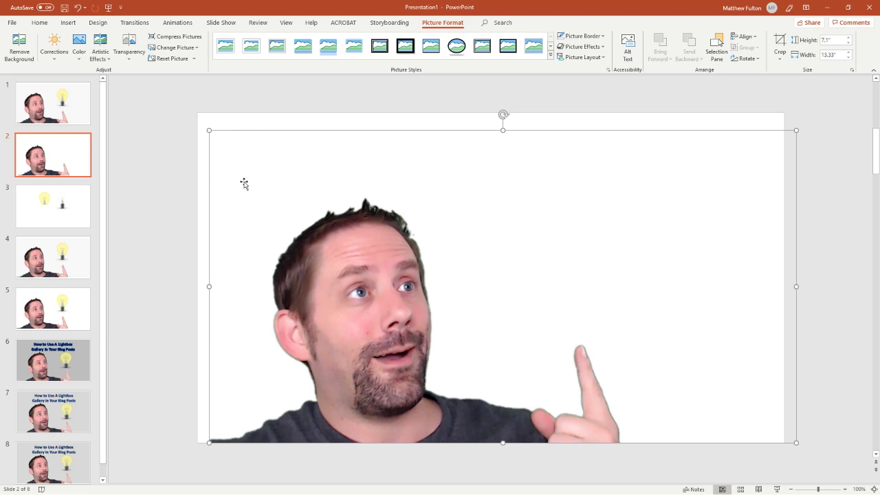
pyautogui.click(299, 116)
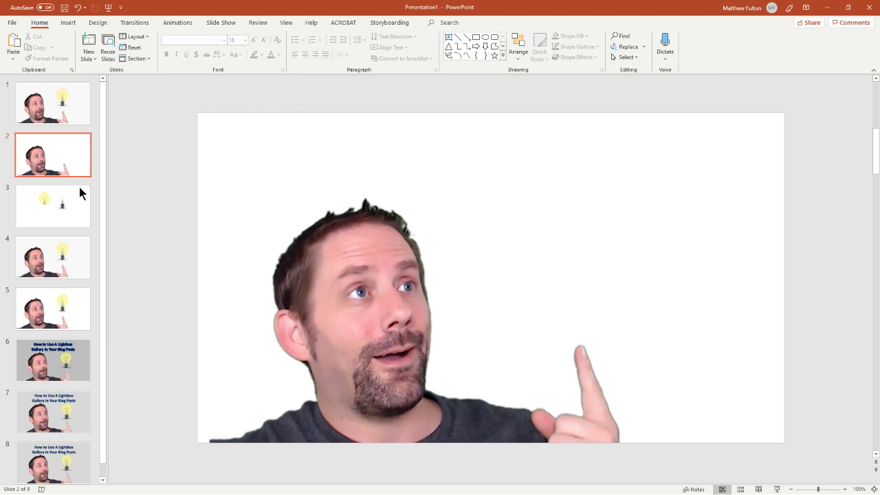
# - Add a blank slide 3 and insert Lightbulb.l16.2k.png from the Downloads folder
pyautogui.click(88, 58)
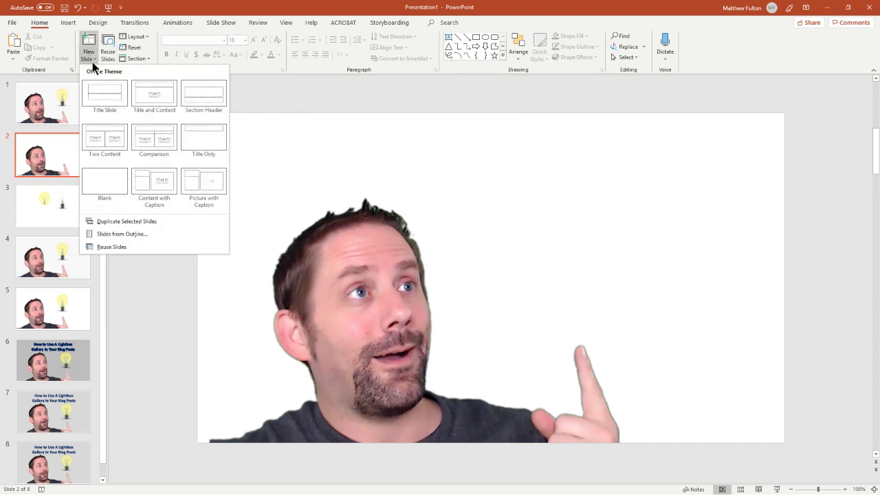
pyautogui.click(112, 180)
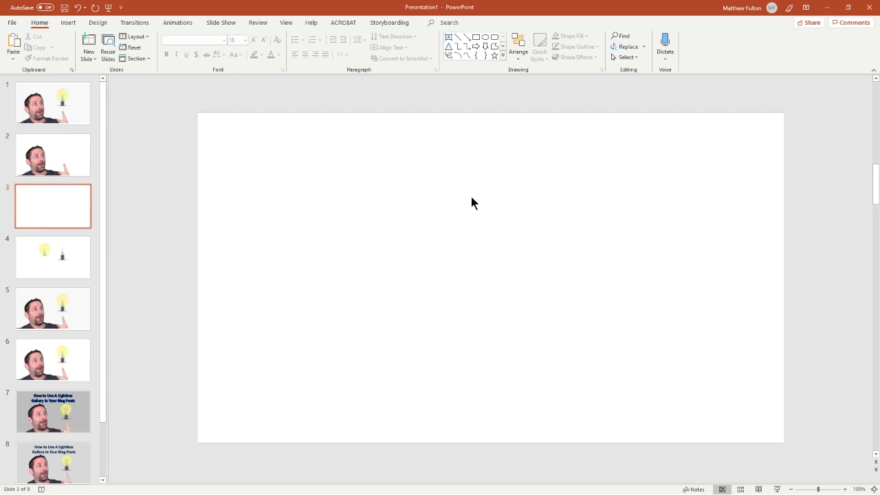
pyautogui.click(67, 22)
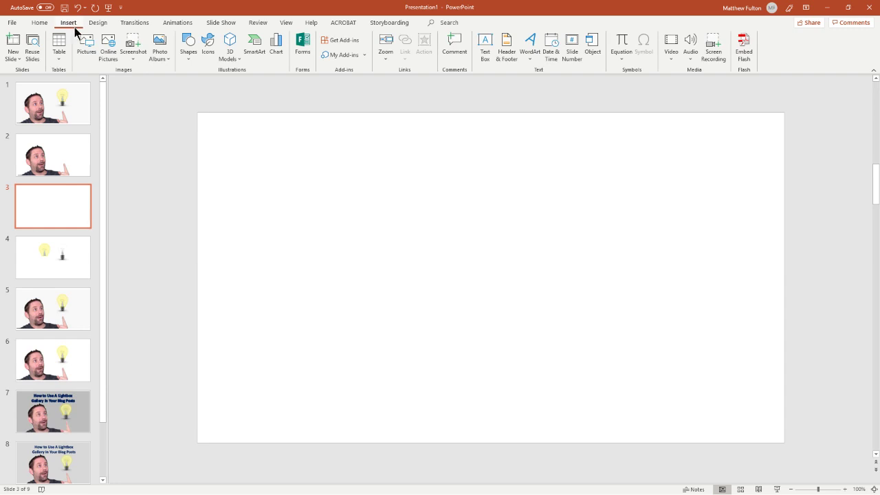
pyautogui.click(84, 41)
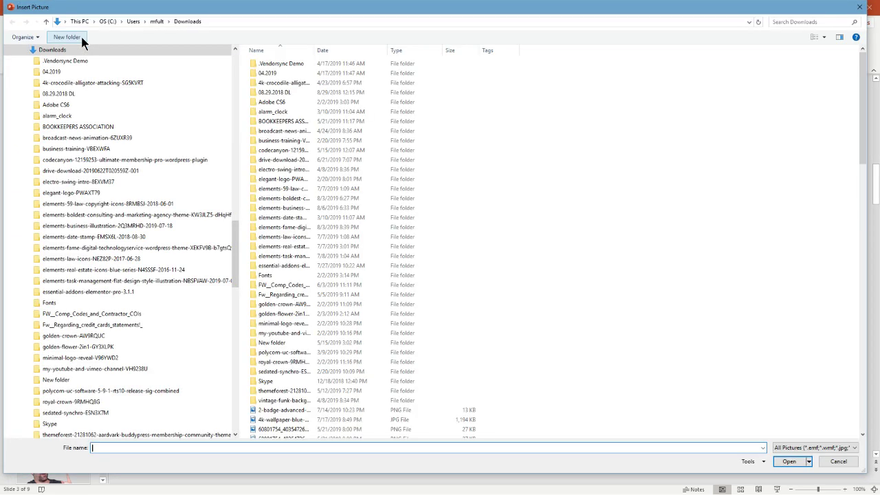
pyautogui.moveTo(239, 237); pyautogui.dragTo(241, 69)
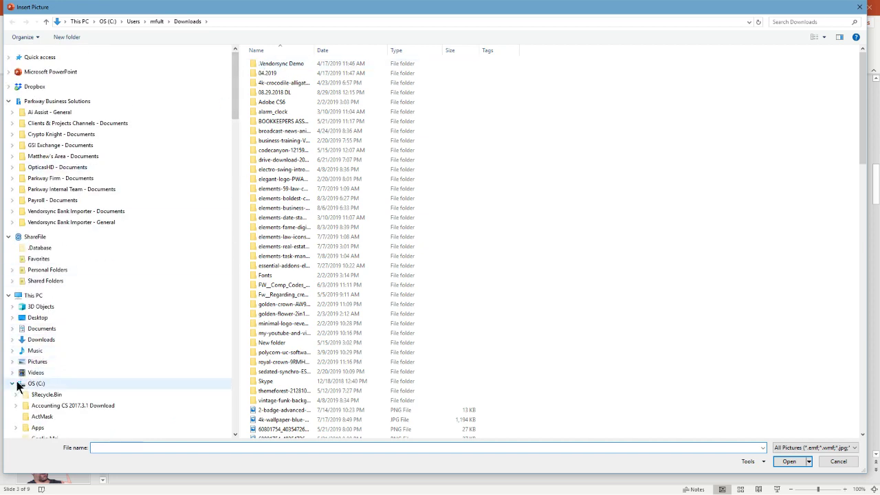
pyautogui.click(31, 362)
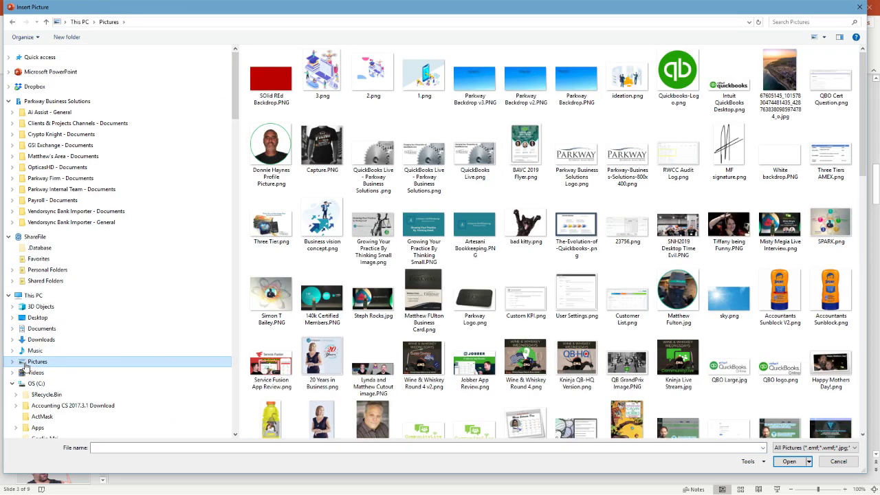
pyautogui.click(32, 339)
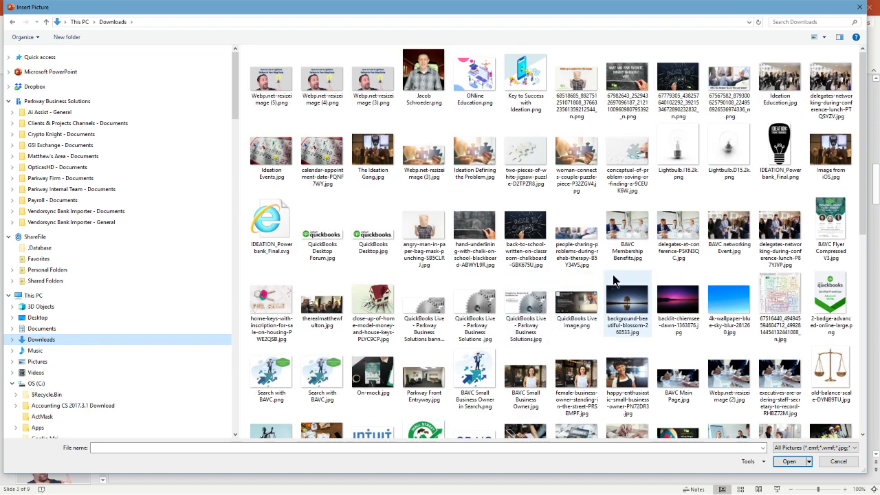
pyautogui.click(675, 150)
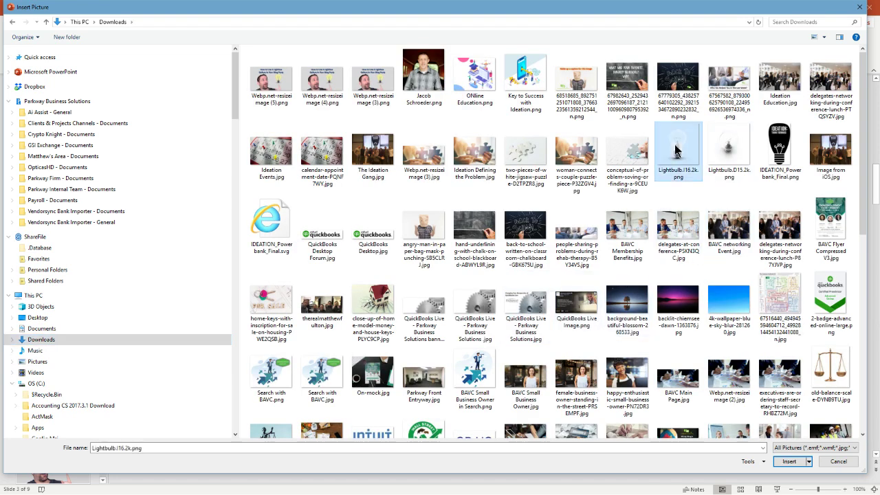
pyautogui.click(789, 465)
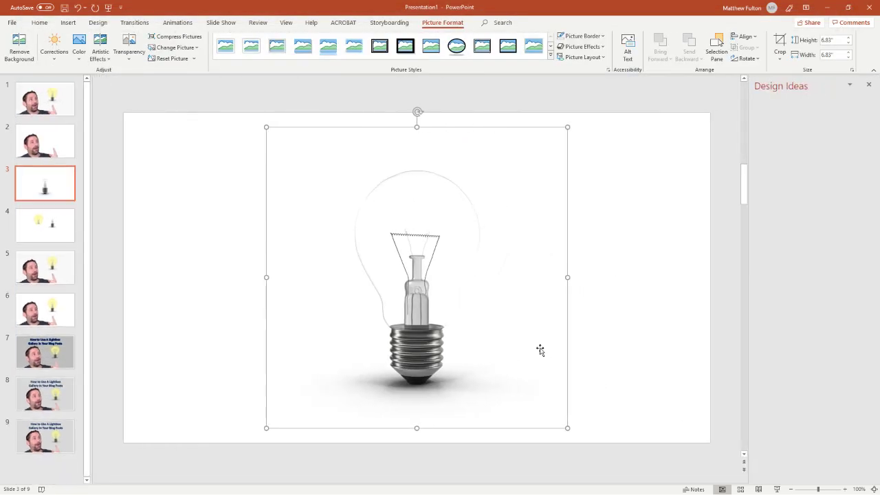
# - Nudge the bulb picture up and right, compare with slide 5, and preview Glow effects without applying one
pyautogui.moveTo(403, 228)
pyautogui.mouseDown()
pyautogui.moveTo(412, 228)
pyautogui.moveTo(409, 217)
pyautogui.mouseUp()
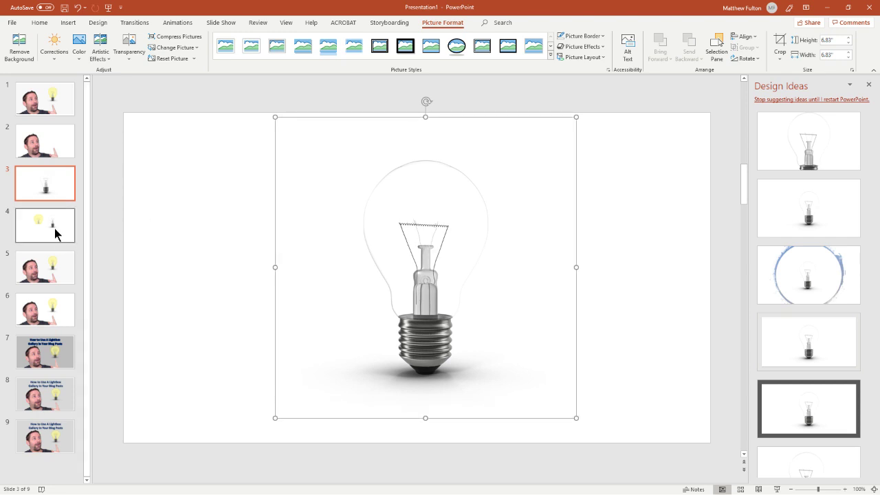
pyautogui.click(41, 267)
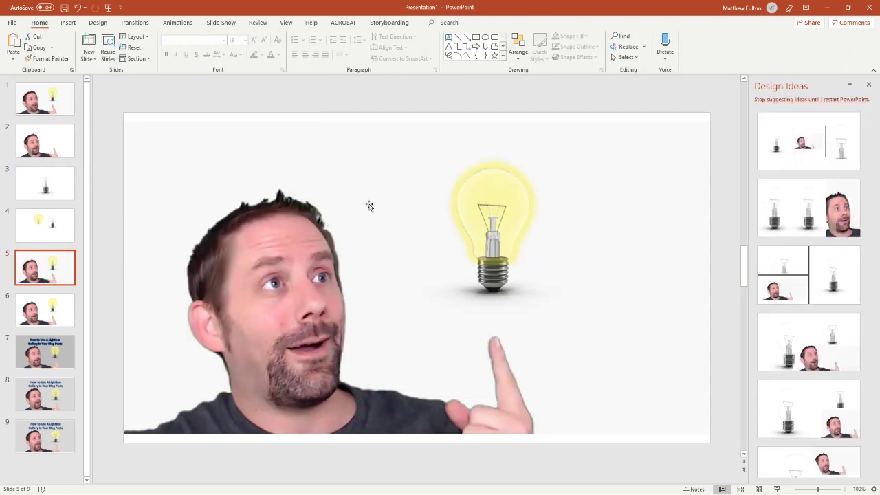
pyautogui.click(62, 192)
pyautogui.click(428, 204)
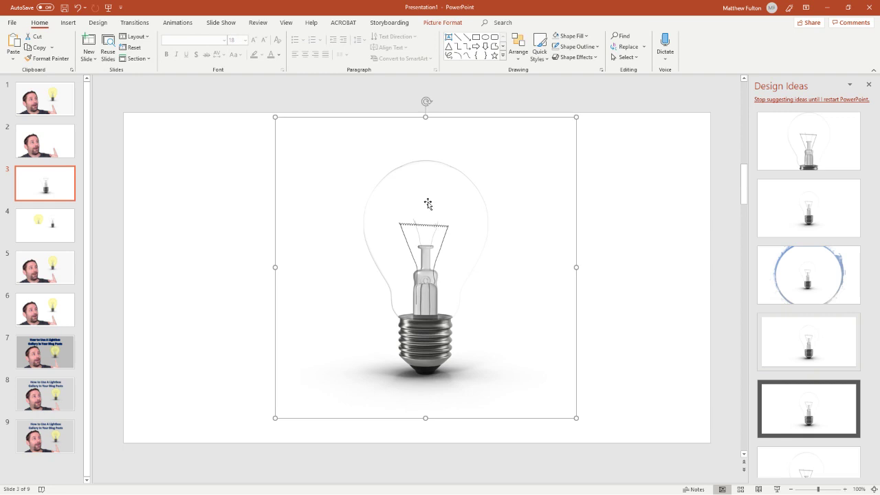
pyautogui.click(460, 25)
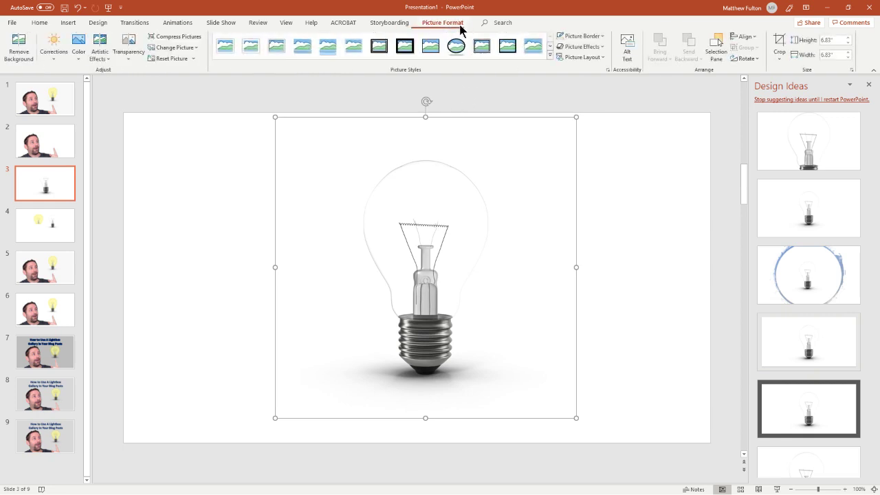
pyautogui.click(598, 46)
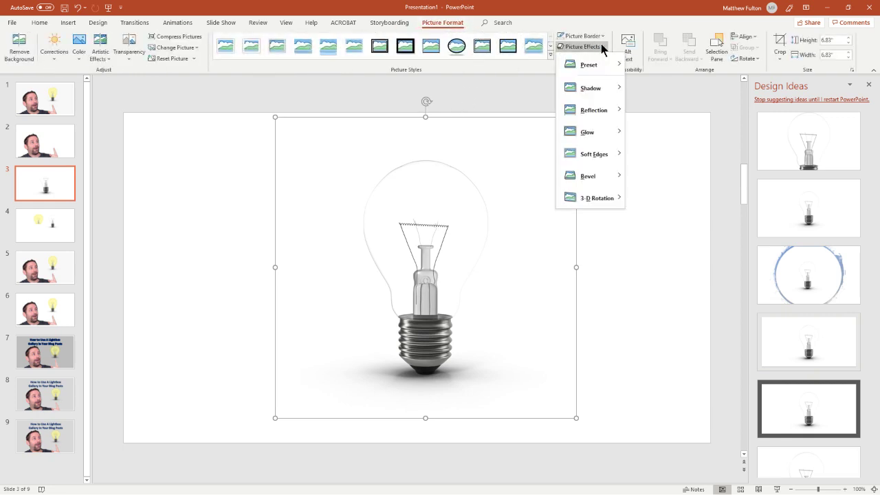
pyautogui.moveTo(608, 132)
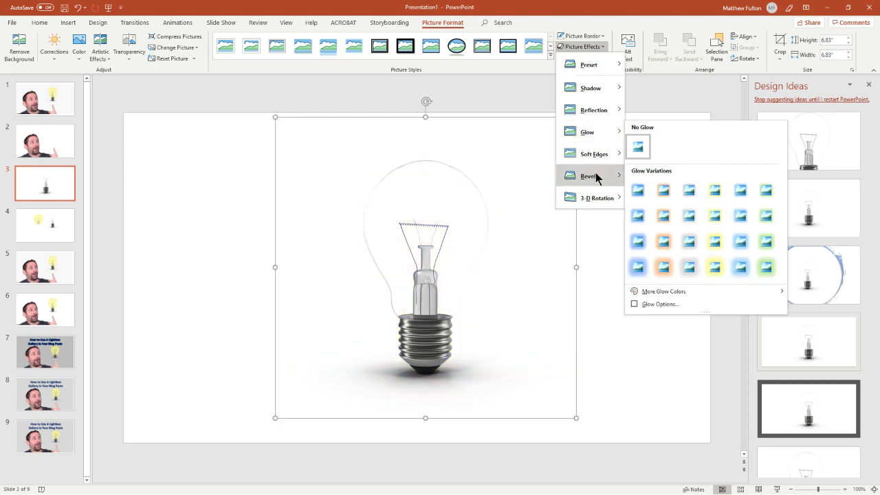
pyautogui.click(232, 232)
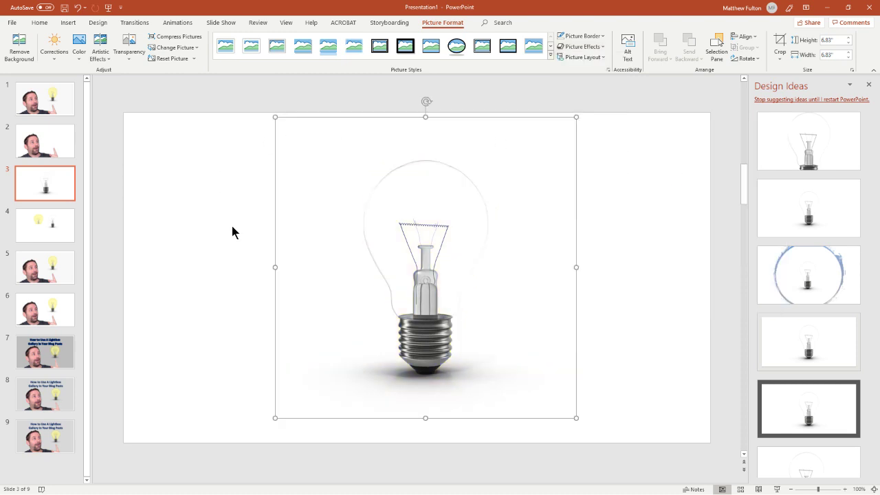
# - Paste a duplicate of the bulb picture and align it exactly over the original
pyautogui.press('Escape')
pyautogui.click(417, 237)
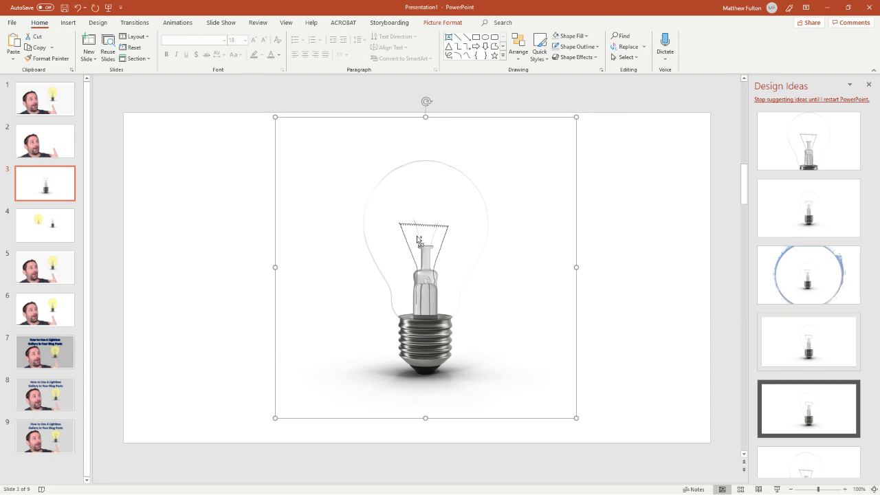
pyautogui.click(208, 234)
pyautogui.hotkey('ctrl', 'v')
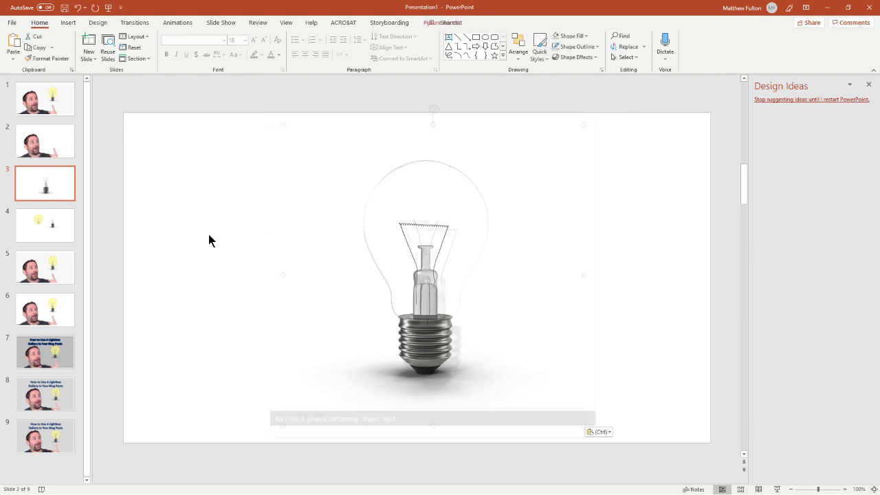
pyautogui.moveTo(502, 226); pyautogui.dragTo(407, 227)
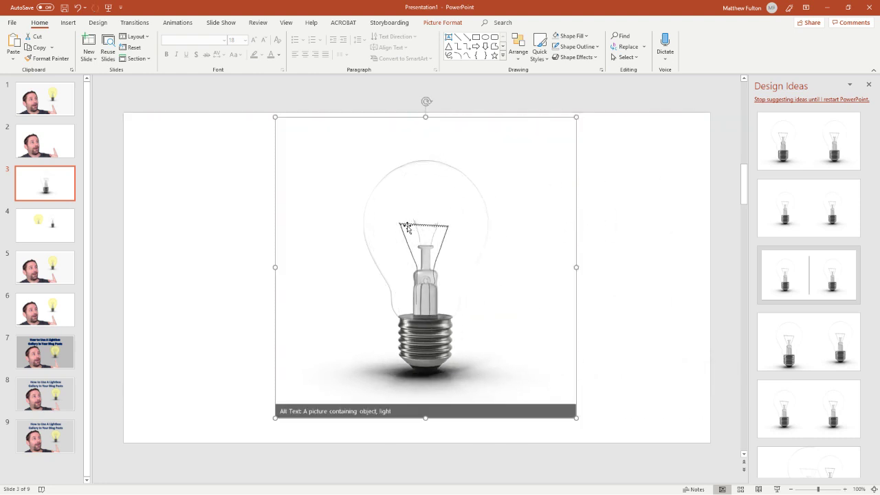
# - Crop the top bulb copy to just the glass, 3.79" high by 3.08" wide
pyautogui.rightClick(407, 227)
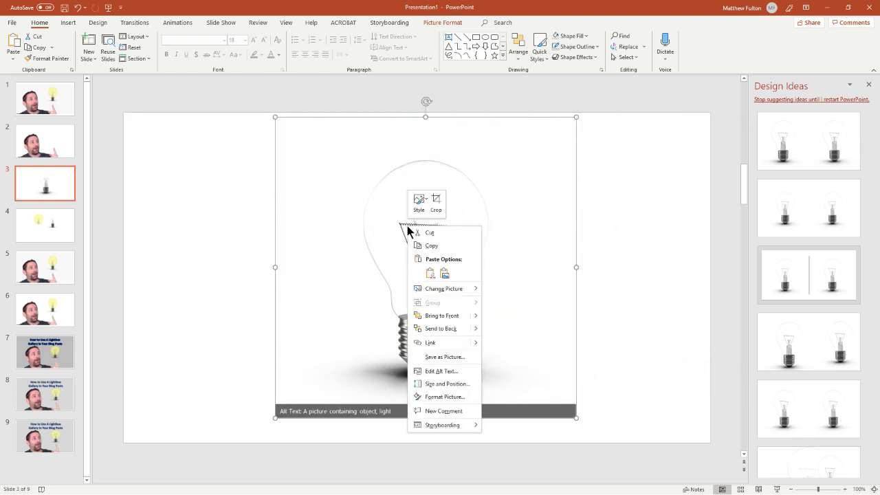
pyautogui.click(440, 207)
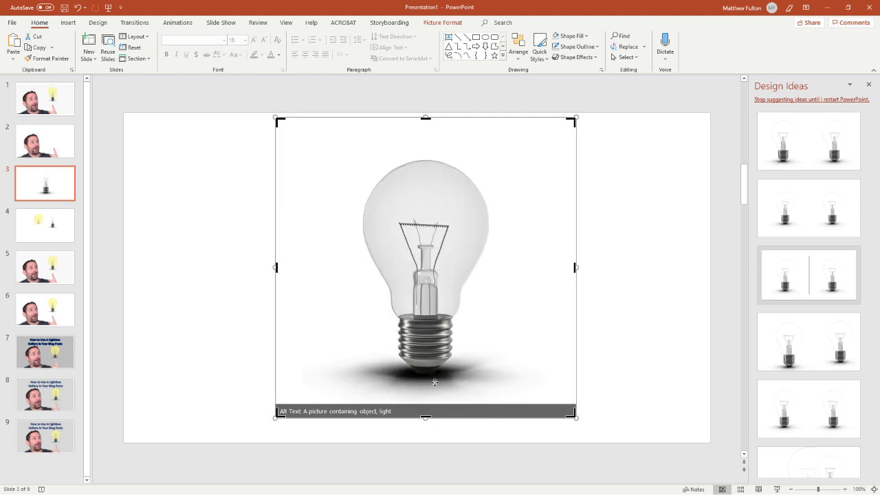
pyautogui.moveTo(425, 415); pyautogui.dragTo(432, 320)
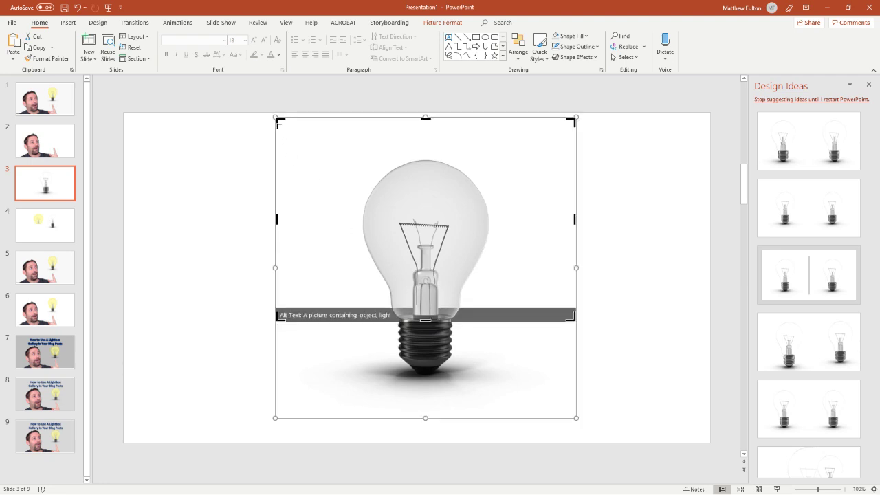
pyautogui.moveTo(278, 119); pyautogui.dragTo(357, 154)
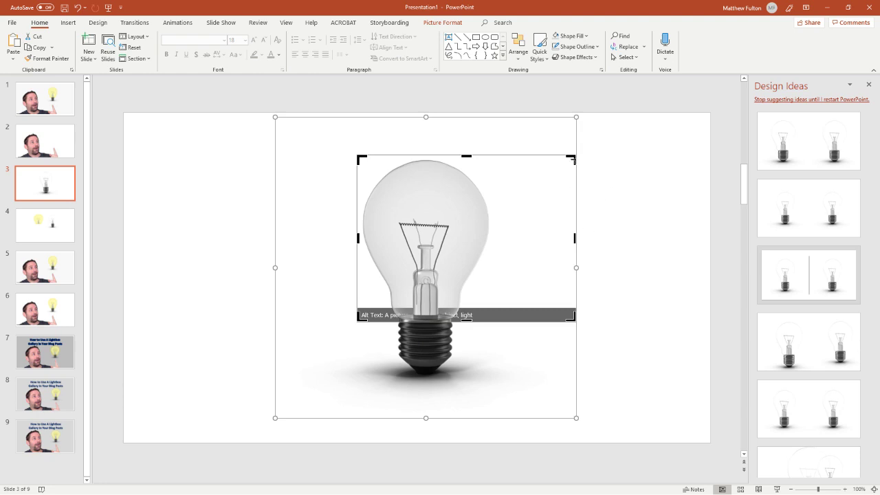
pyautogui.moveTo(574, 156); pyautogui.dragTo(492, 156)
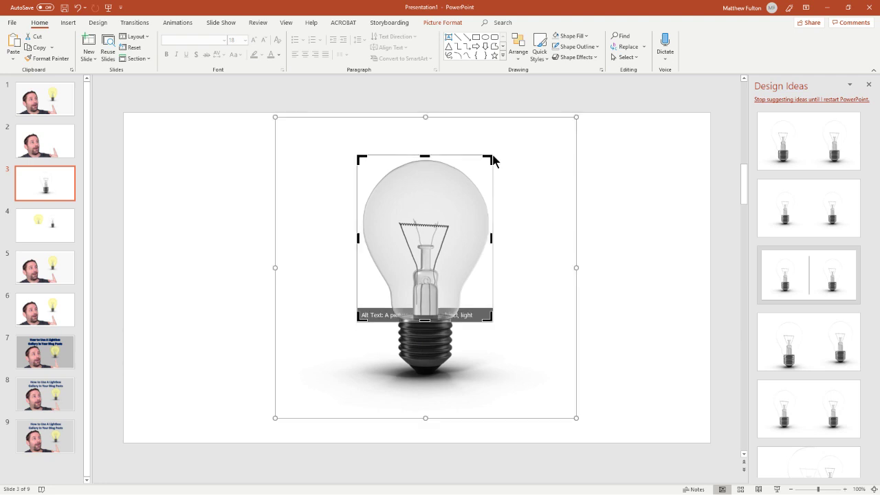
pyautogui.press('Escape')
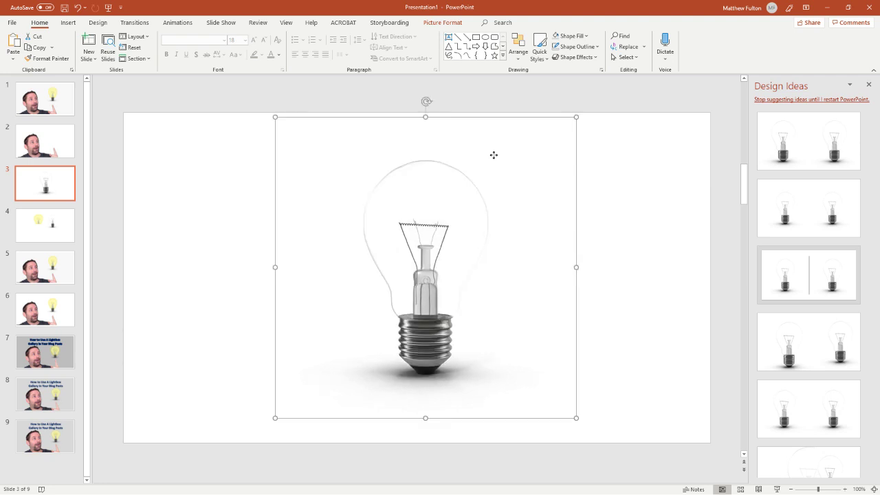
pyautogui.doubleClick(487, 222)
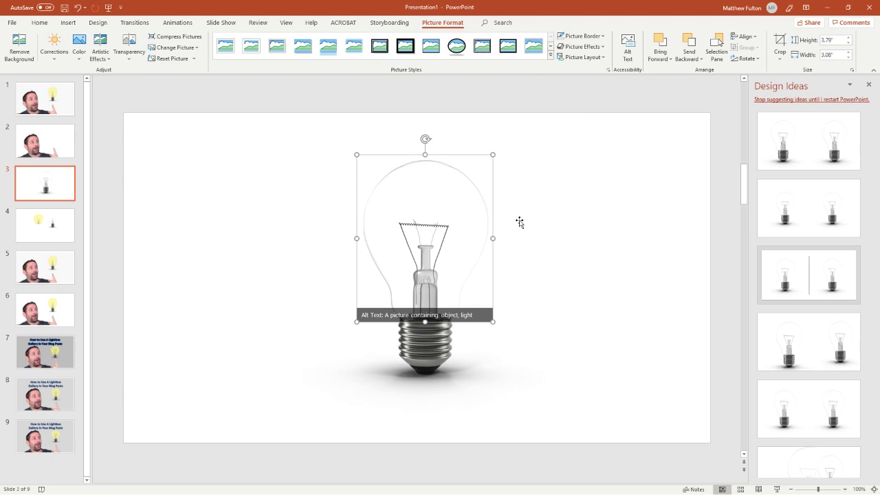
# - Move the cropped glass beside the bulb, try a yellow glow, then undo the glow and move
pyautogui.moveTo(459, 225); pyautogui.dragTo(299, 227)
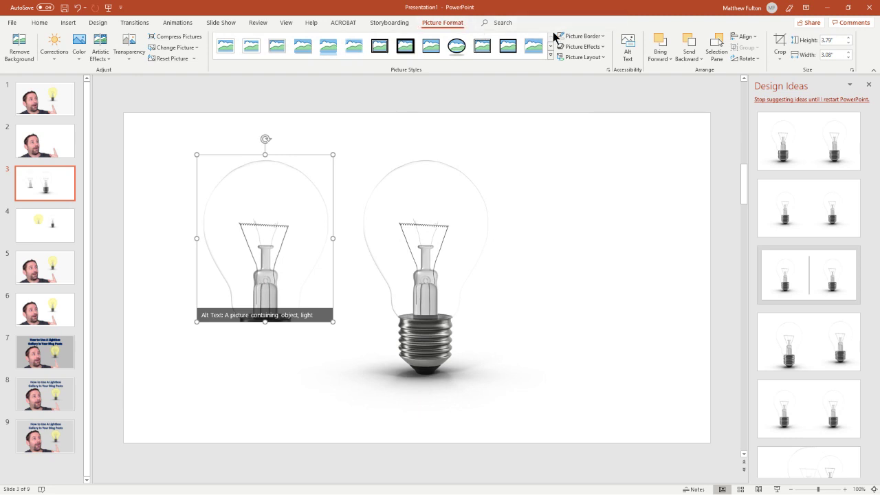
pyautogui.click(598, 48)
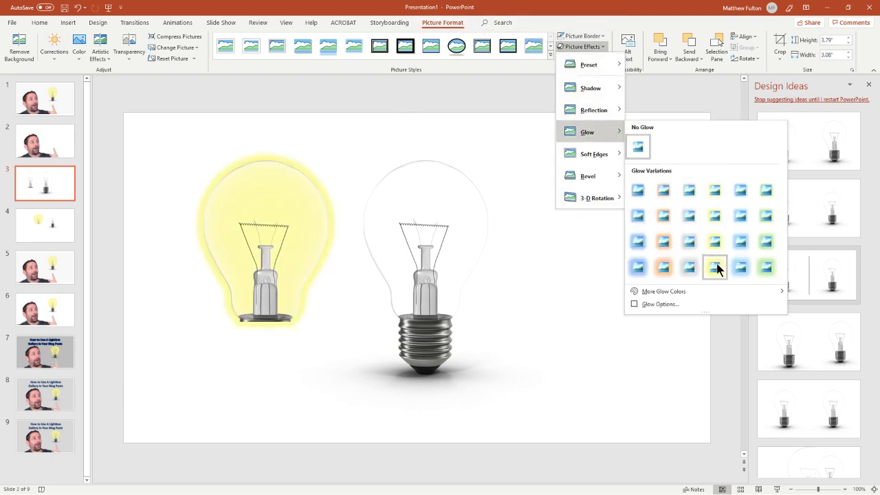
pyautogui.click(715, 266)
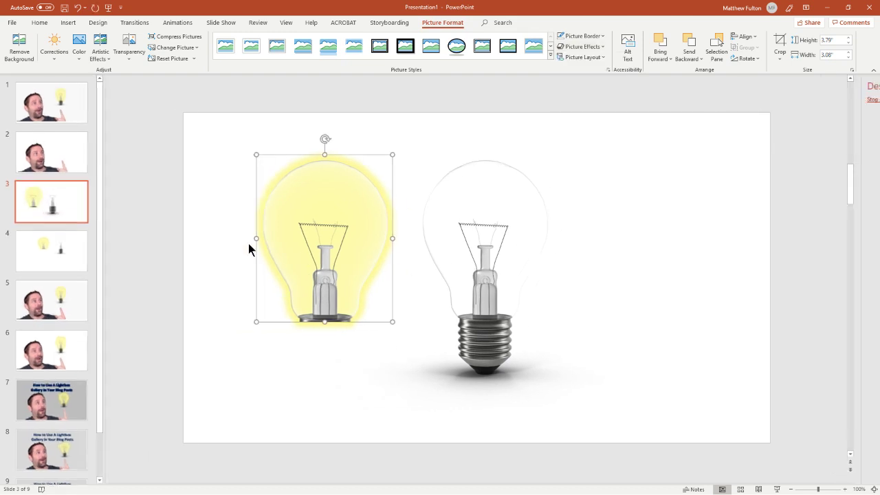
pyautogui.moveTo(327, 242); pyautogui.dragTo(487, 238)
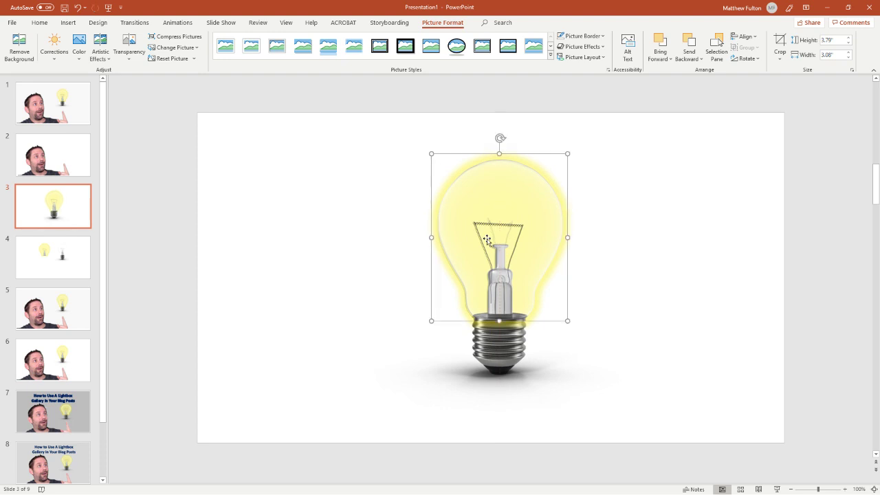
pyautogui.hotkey('ctrl', 'z')
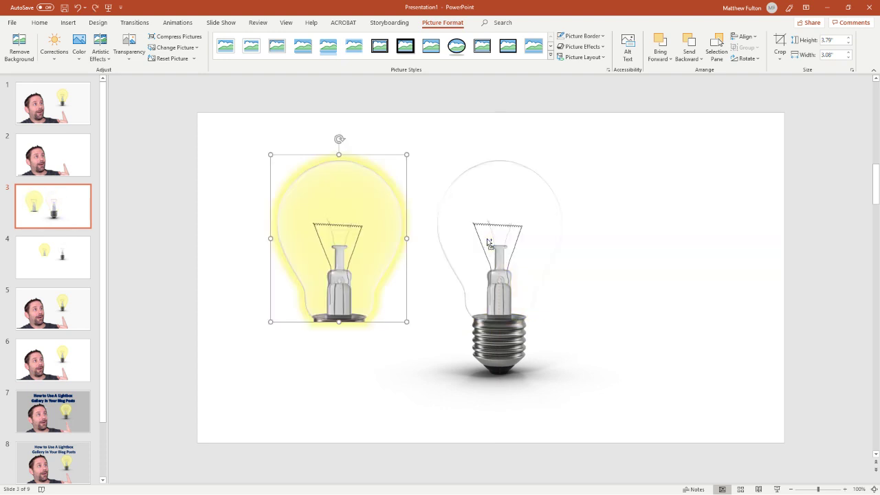
pyautogui.hotkey('ctrl', 'z')
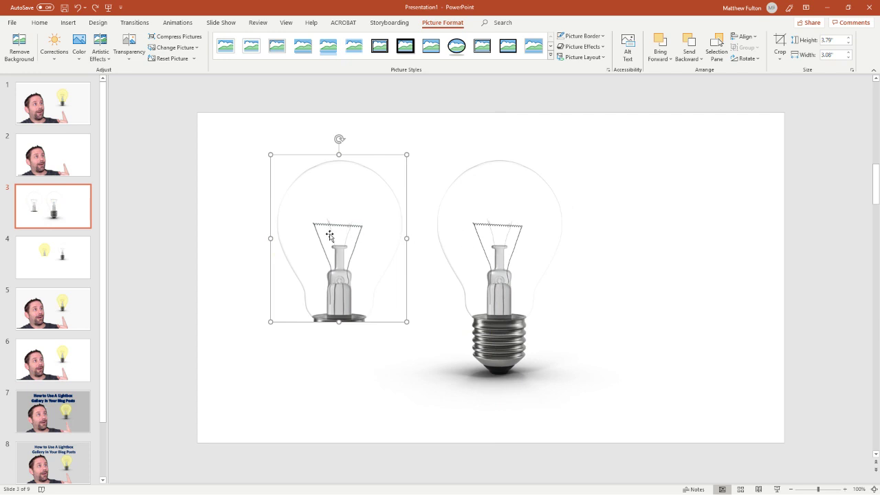
# - Align the plain glass piece precisely over the full bulb and bring up the Selection Pane
pyautogui.moveTo(330, 236); pyautogui.dragTo(494, 234)
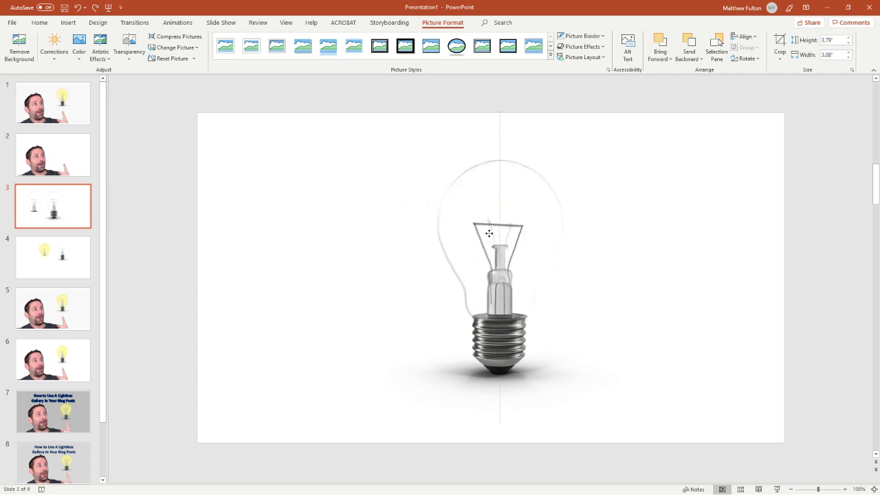
pyautogui.moveTo(488, 234); pyautogui.dragTo(489, 235)
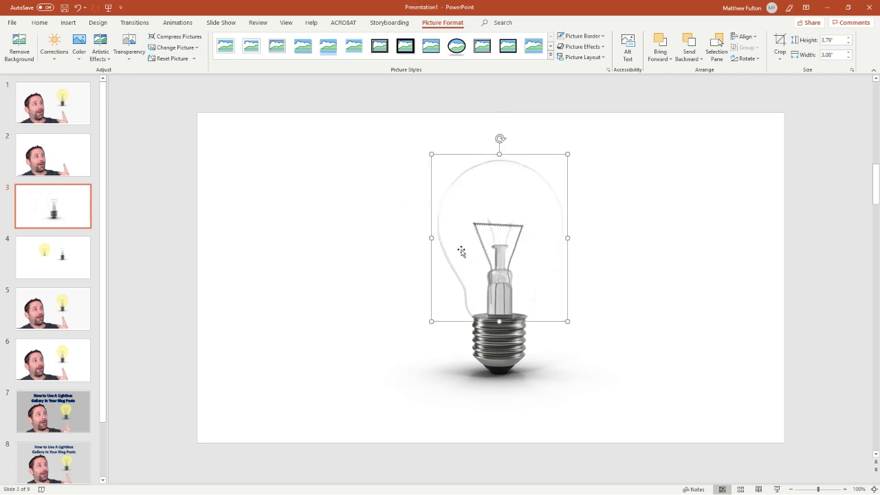
pyautogui.scroll(5, 460, 264)
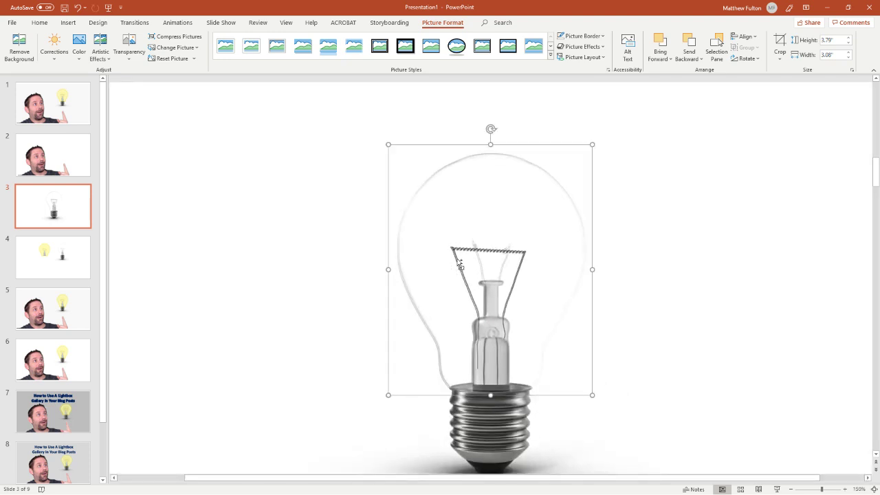
pyautogui.moveTo(473, 218); pyautogui.dragTo(471, 220)
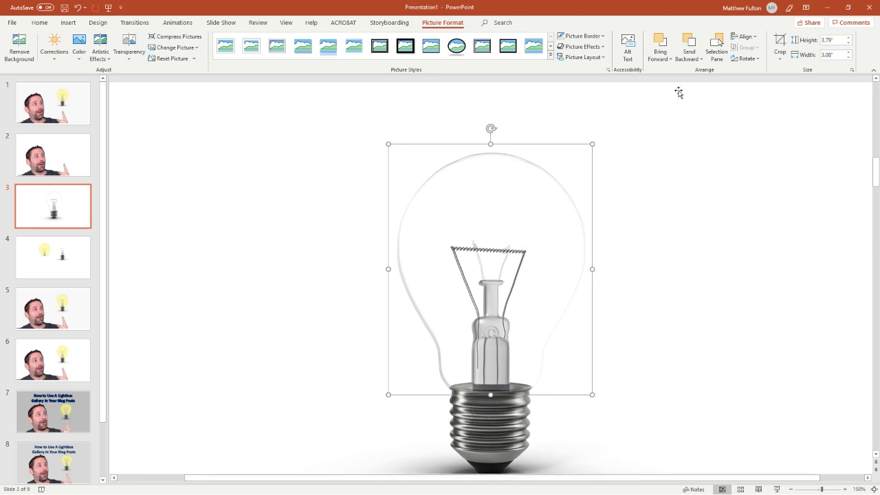
pyautogui.click(717, 49)
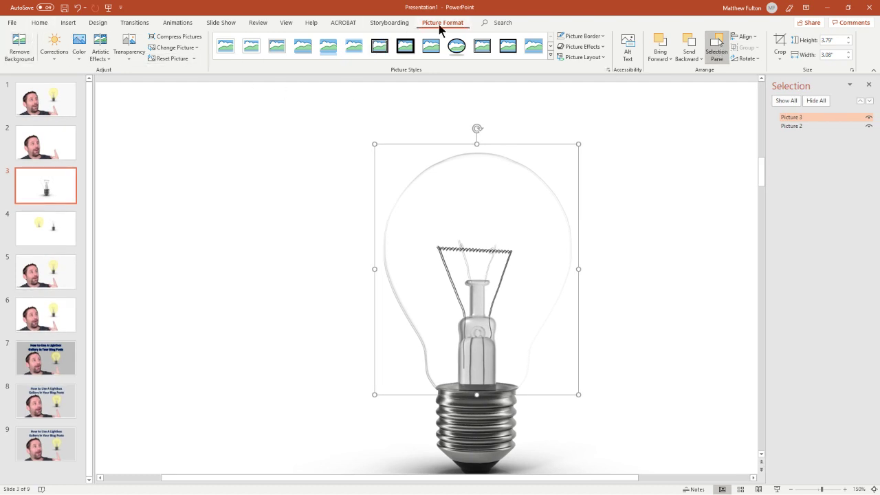
# - Select Picture 3, the cropped glass, and apply an 18pt Gold glow
pyautogui.click(800, 126)
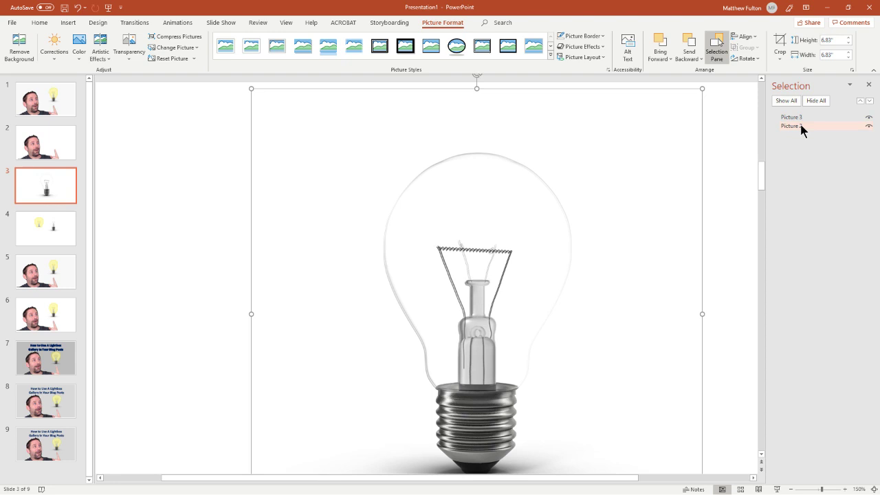
pyautogui.click(796, 118)
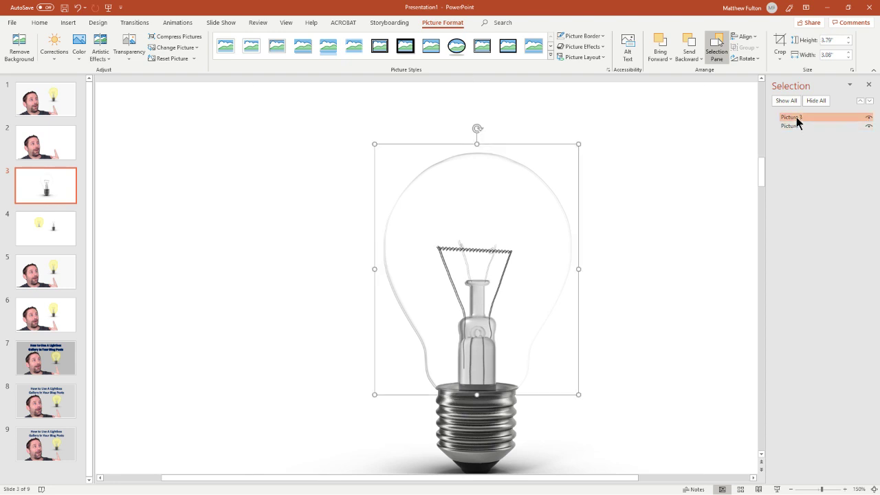
pyautogui.click(796, 118)
pyautogui.click(795, 127)
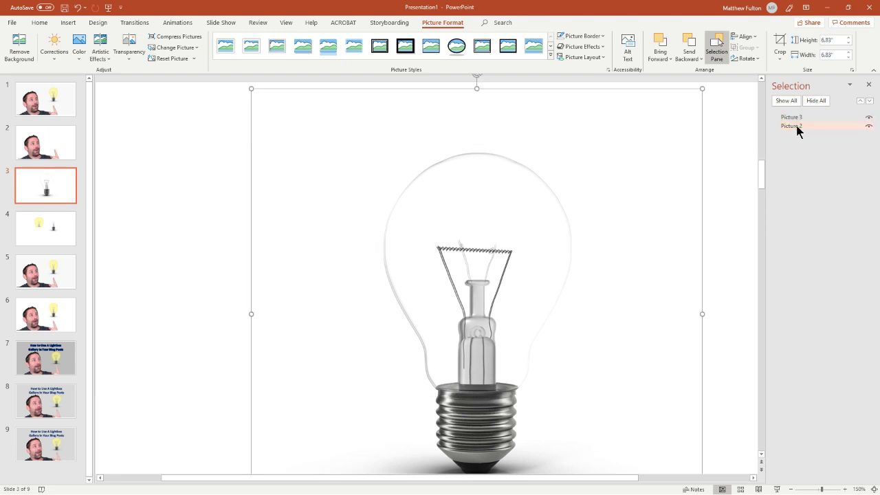
pyautogui.click(797, 118)
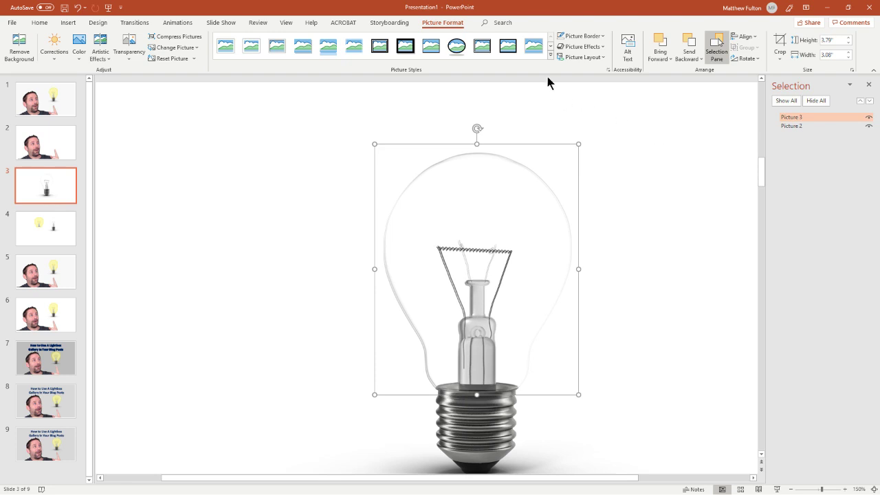
pyautogui.click(593, 48)
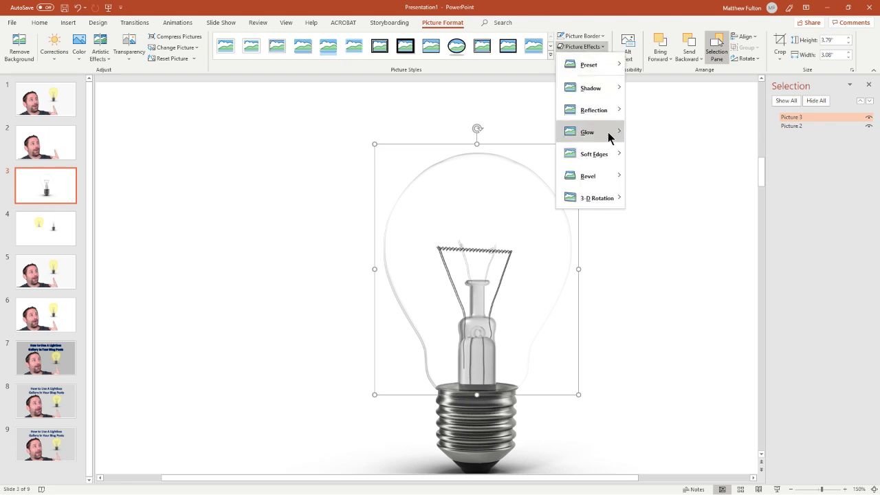
pyautogui.moveTo(609, 136)
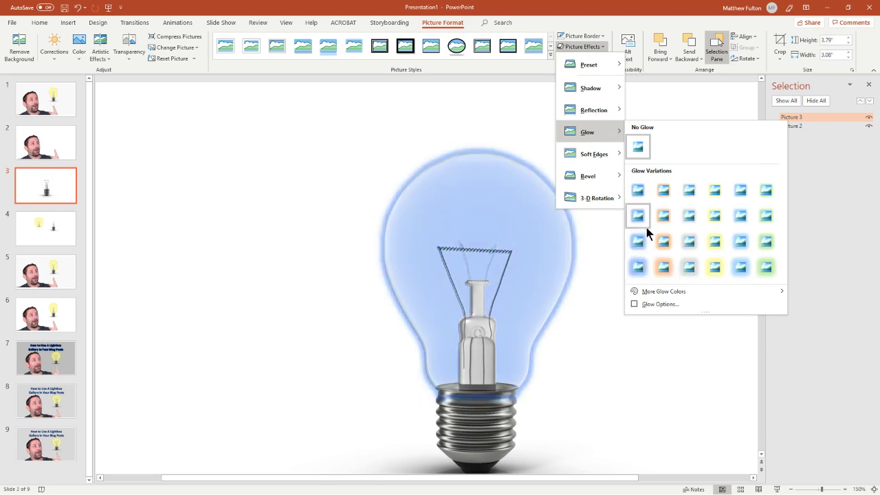
pyautogui.click(716, 271)
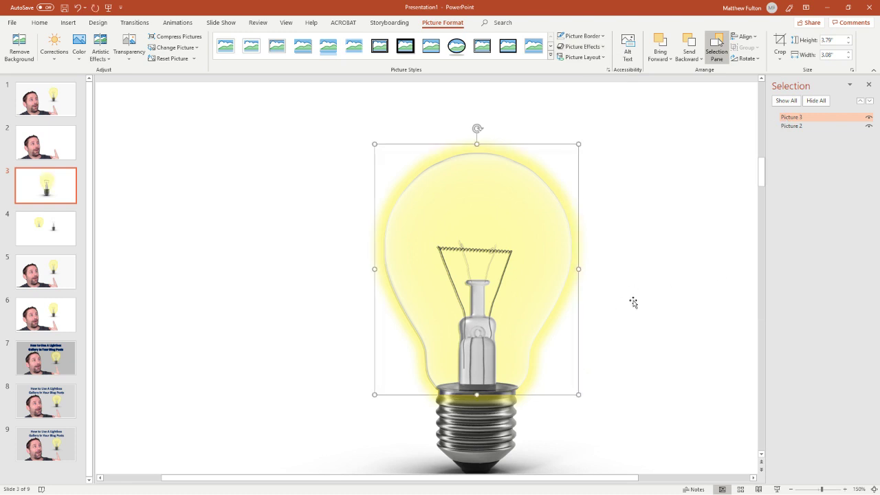
pyautogui.scroll(-4, 698, 347)
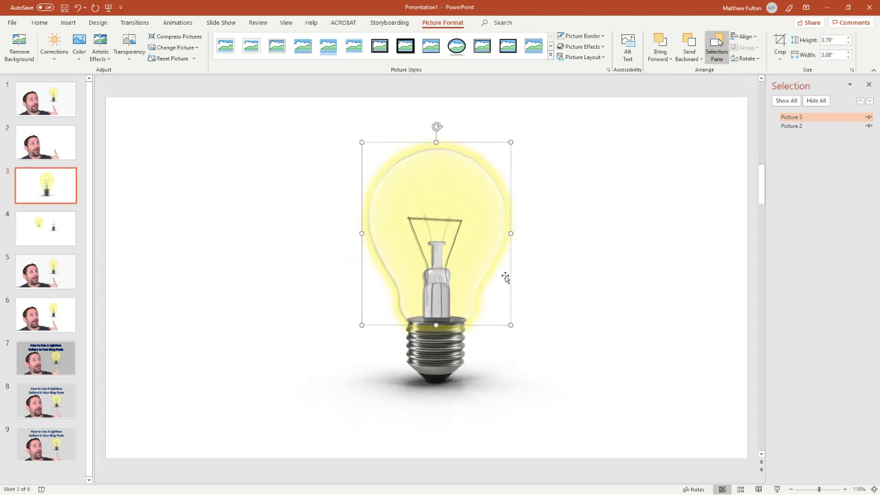
# - Raise the glowing glass picture's bottom crop edge slightly
pyautogui.click(539, 281)
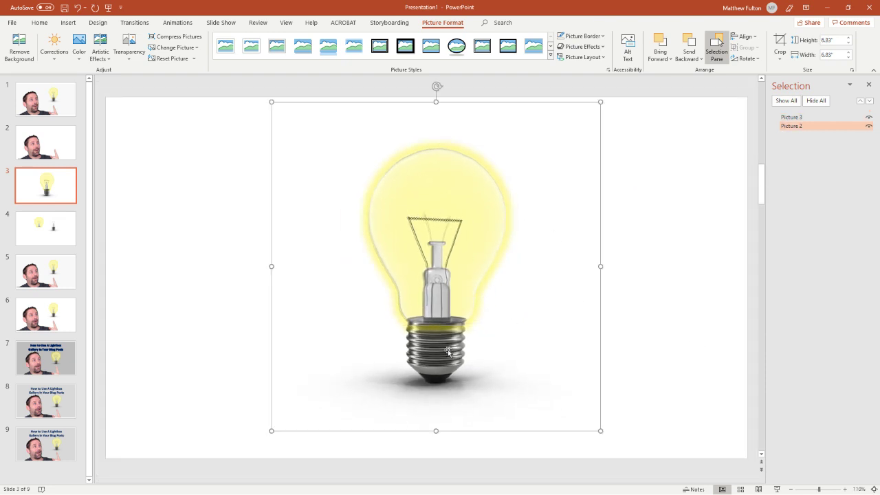
pyautogui.click(434, 300)
pyautogui.rightClick(433, 300)
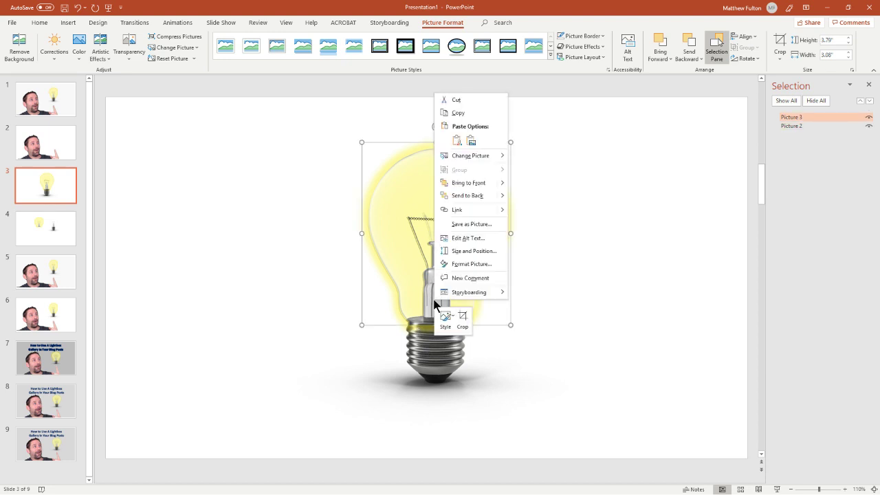
pyautogui.click(462, 317)
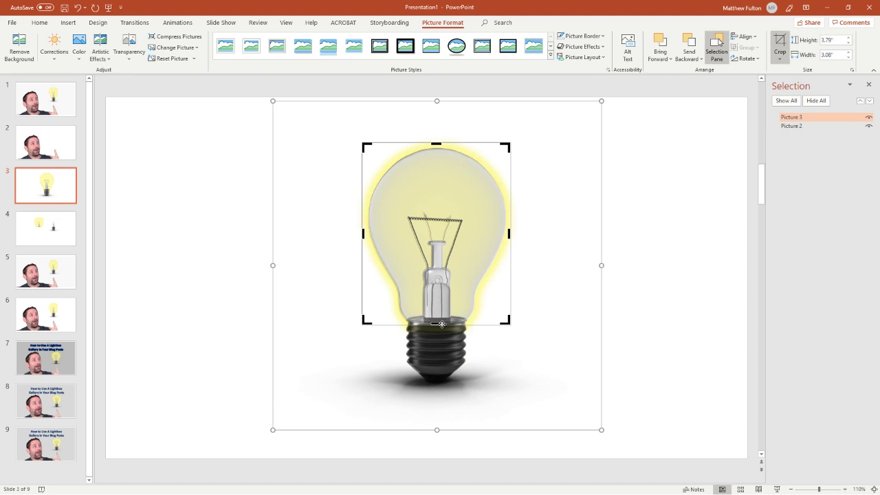
pyautogui.moveTo(436, 324); pyautogui.dragTo(438, 314)
pyautogui.click(441, 321)
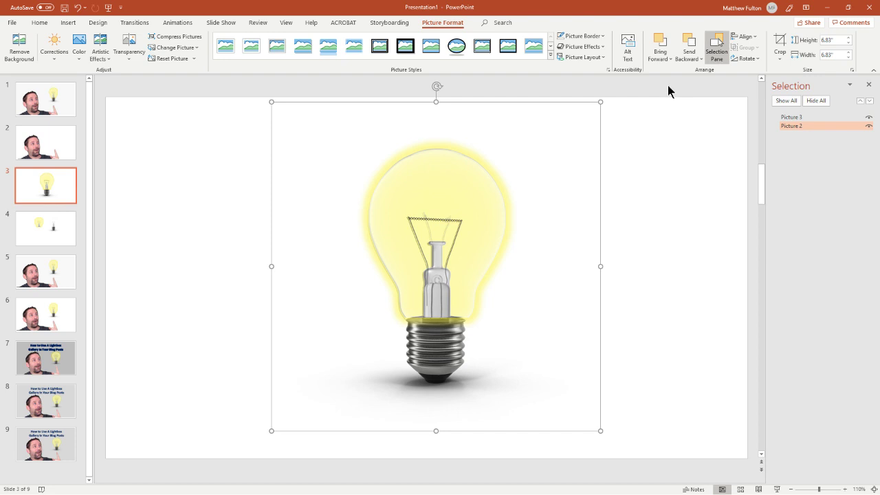
# - Select both bulb pictures, group them into Group 4, and copy the group
pyautogui.click(39, 23)
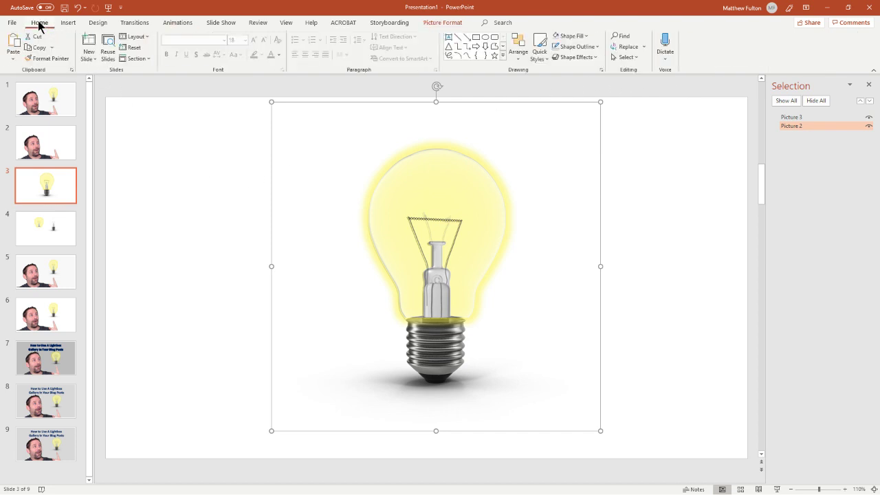
pyautogui.click(635, 57)
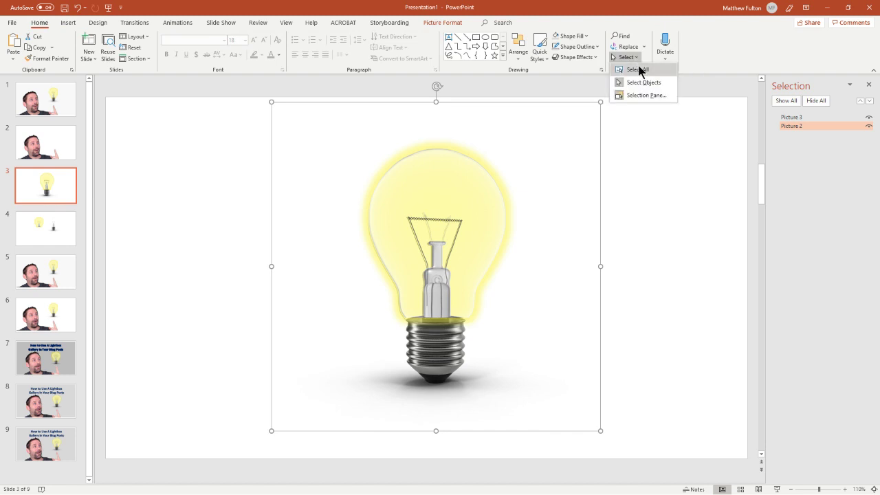
pyautogui.click(639, 66)
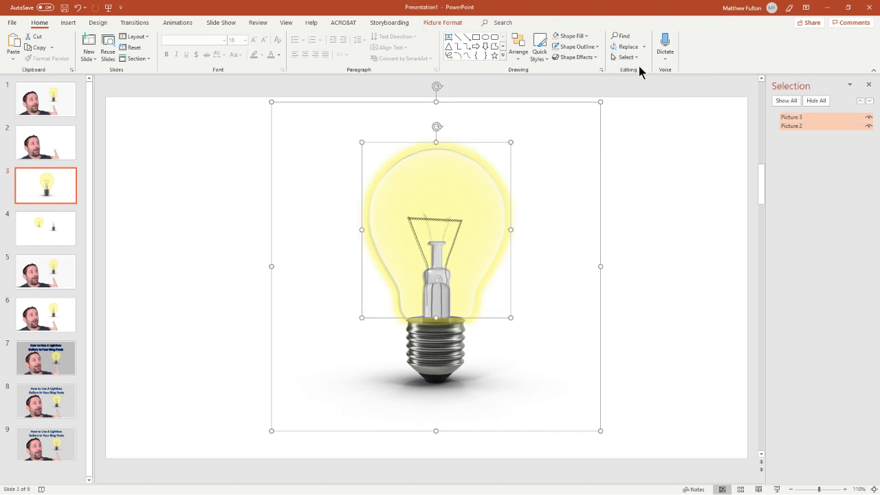
pyautogui.click(441, 26)
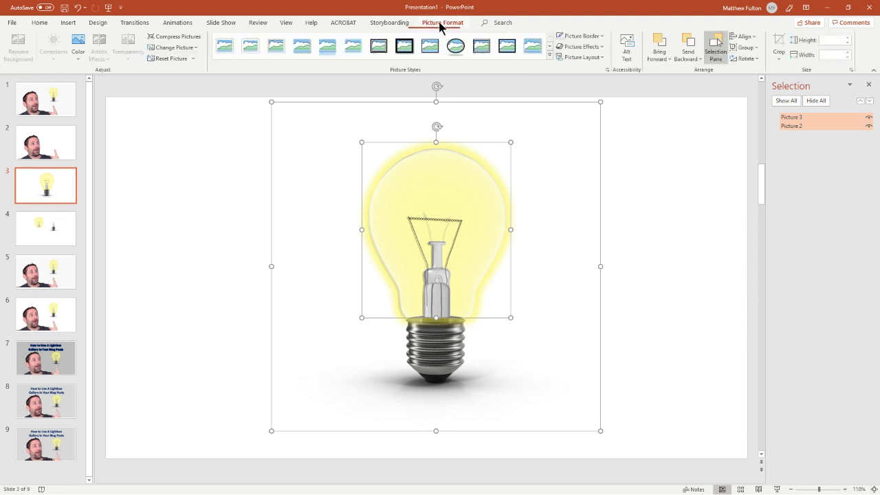
pyautogui.click(751, 48)
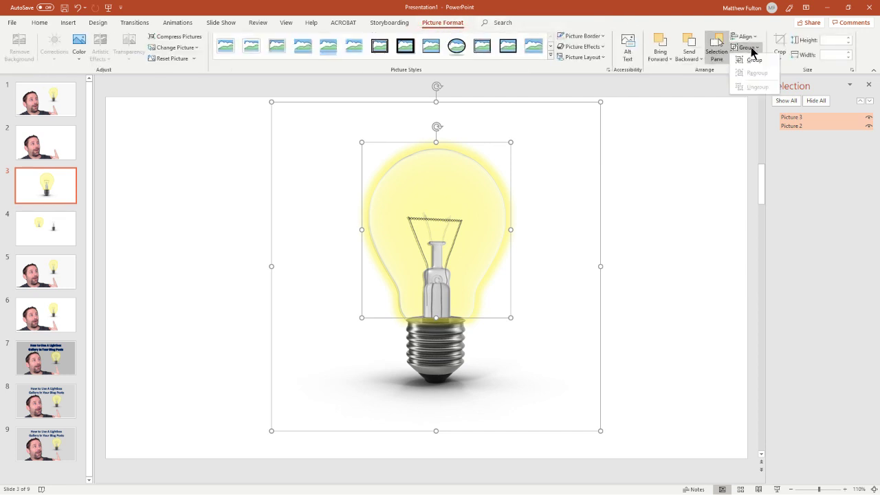
pyautogui.click(755, 60)
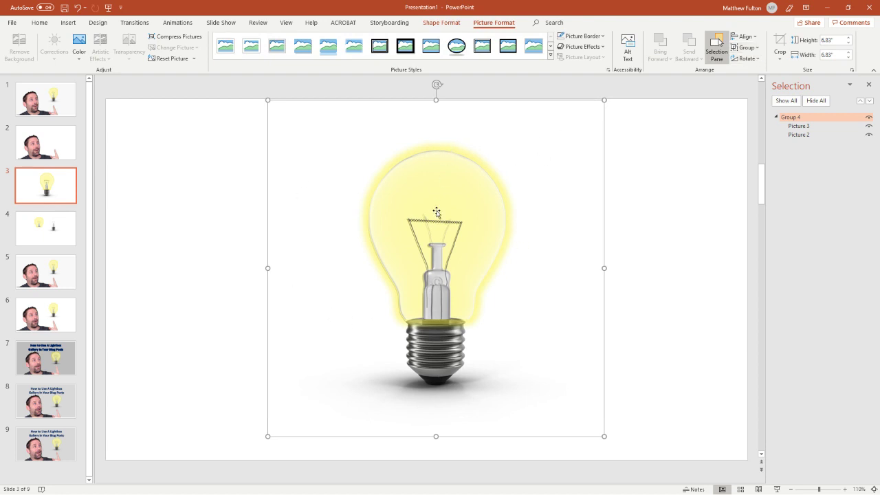
pyautogui.rightClick(510, 141)
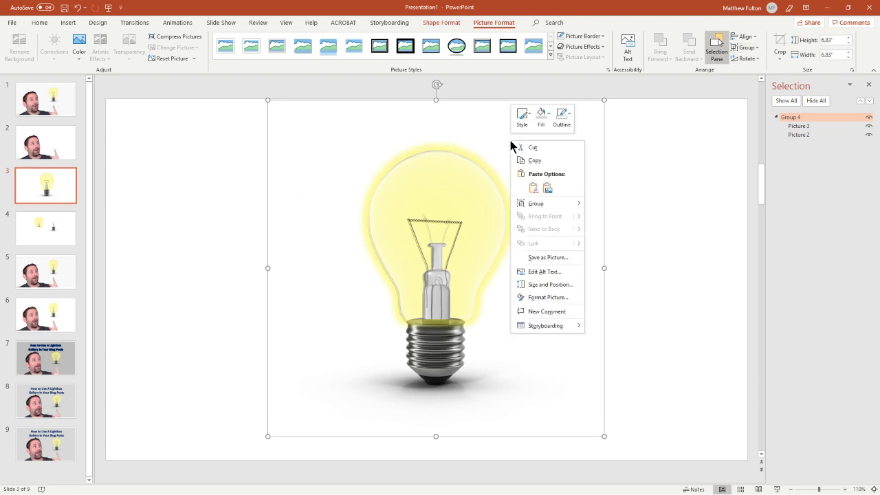
pyautogui.click(535, 161)
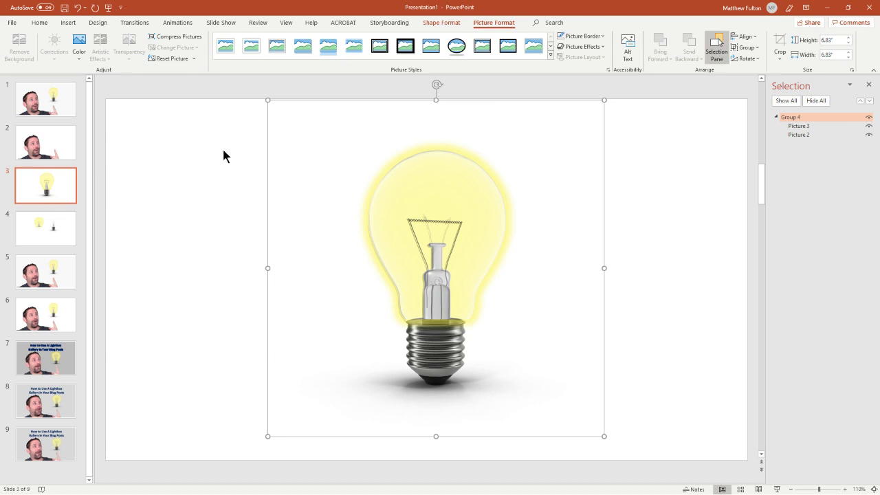
# - Insert a new blank slide 4 after slide 3
pyautogui.click(40, 23)
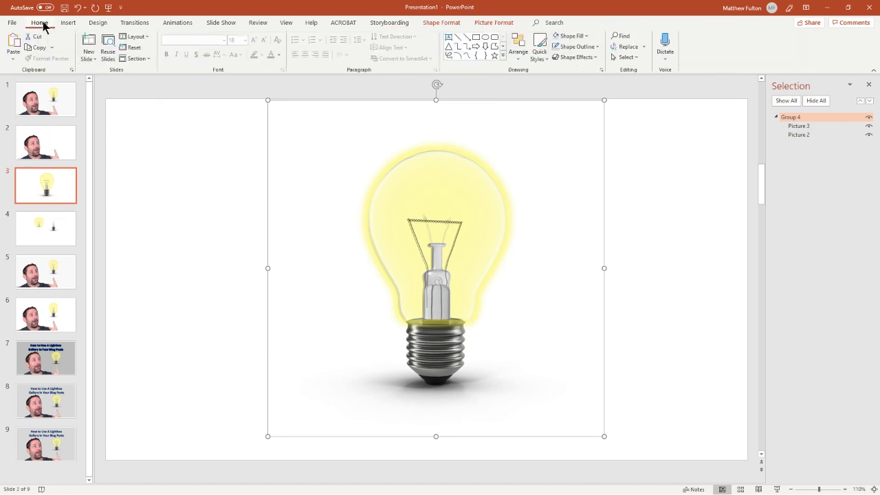
pyautogui.click(88, 58)
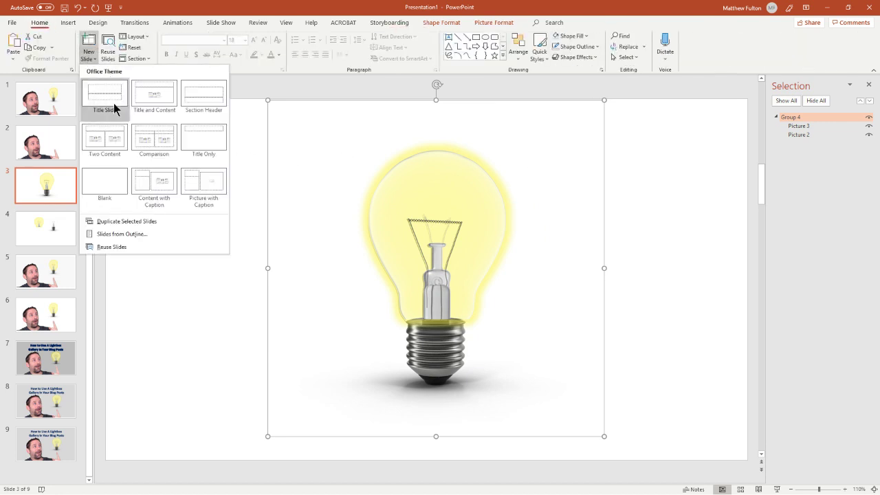
pyautogui.click(105, 186)
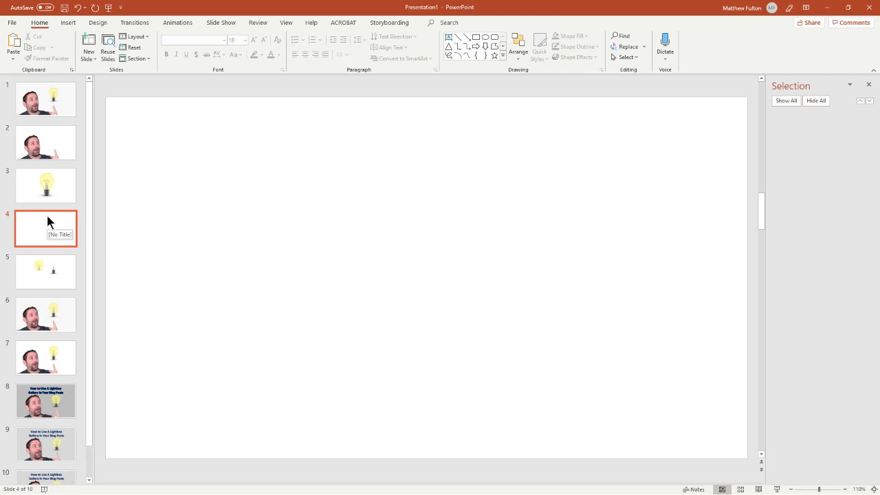
# - Paste the grouped light bulb onto slide 4 as one flattened picture, Picture 5
pyautogui.rightClick(250, 204)
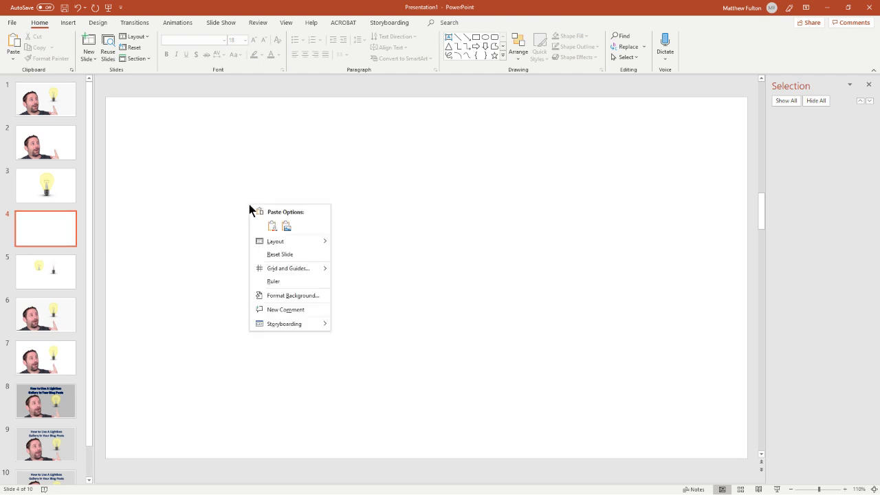
pyautogui.click(288, 225)
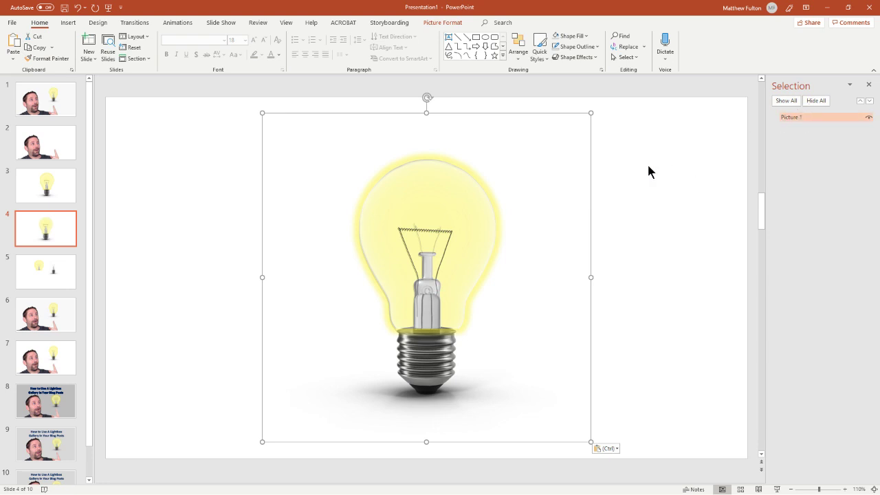
pyautogui.press('Delete')
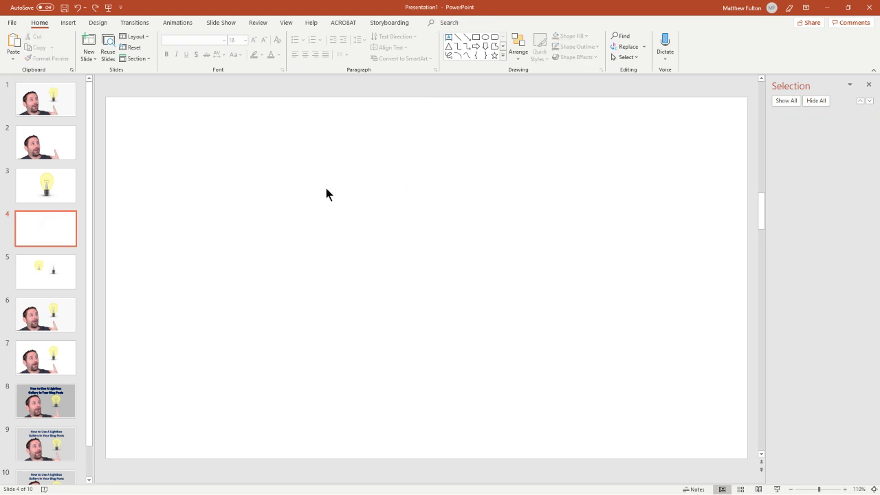
pyautogui.rightClick(326, 193)
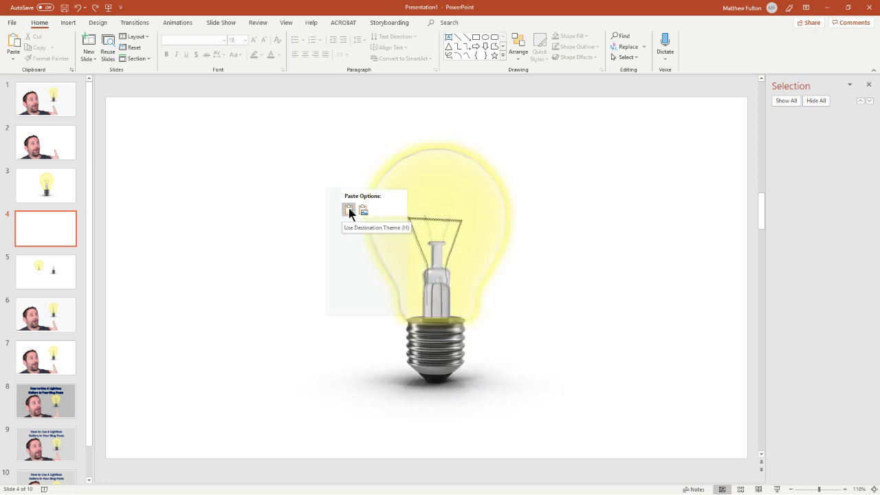
pyautogui.click(288, 163)
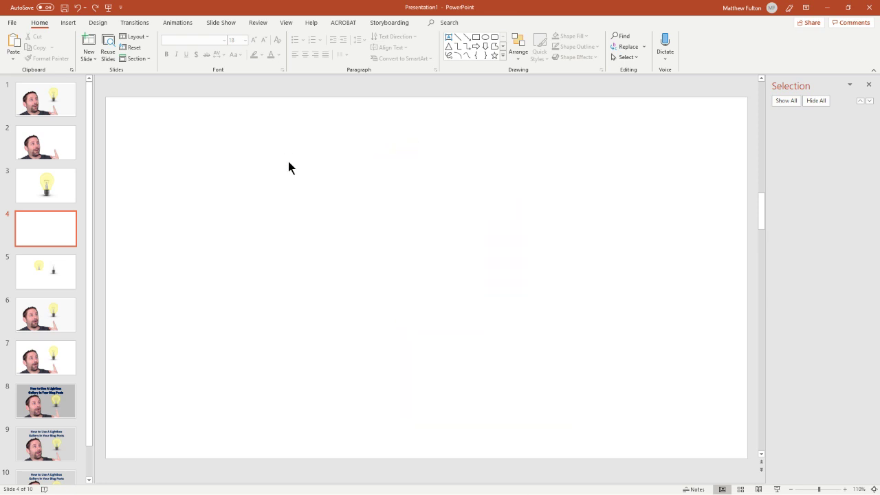
pyautogui.hotkey('ctrl', 'v')
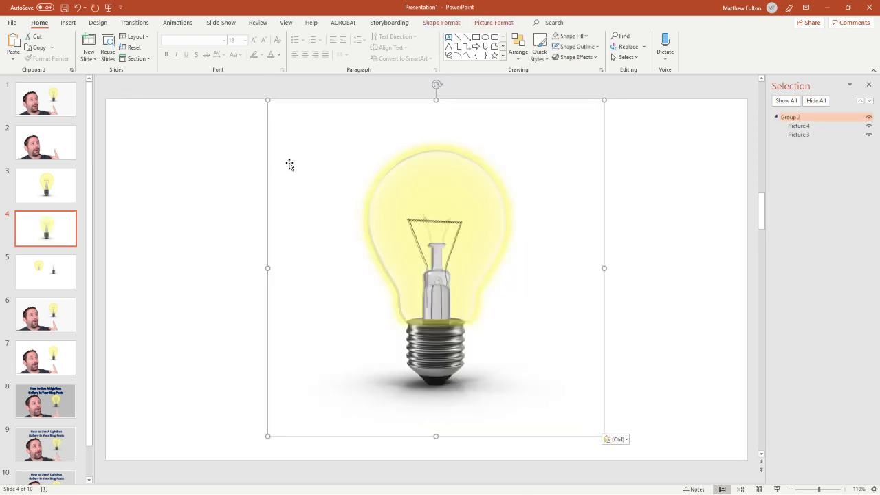
pyautogui.click(804, 117)
pyautogui.press('Delete')
pyautogui.rightClick(406, 194)
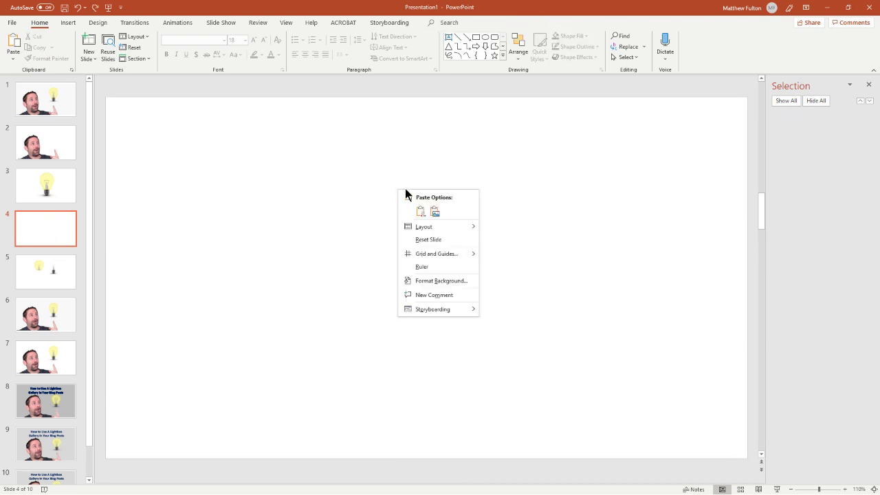
pyautogui.click(438, 211)
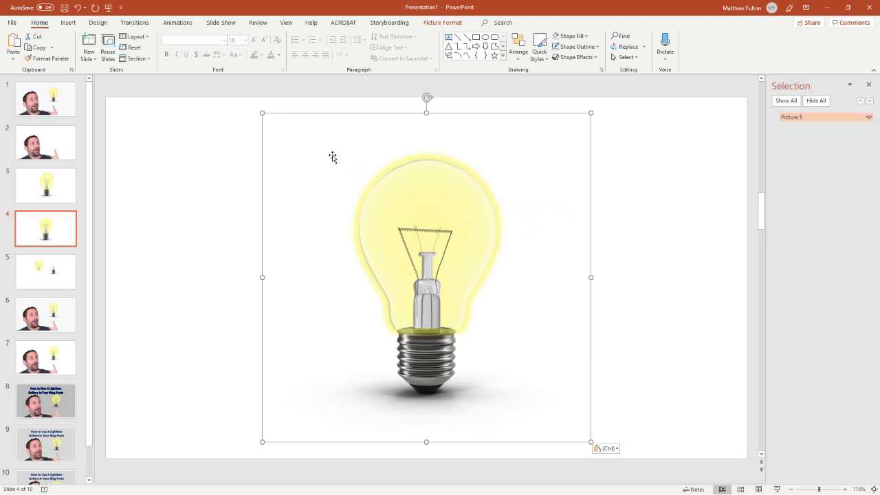
# - Crop the bulb picture's top-left and bottom-right edges inward to trim the white margins
pyautogui.rightClick(360, 156)
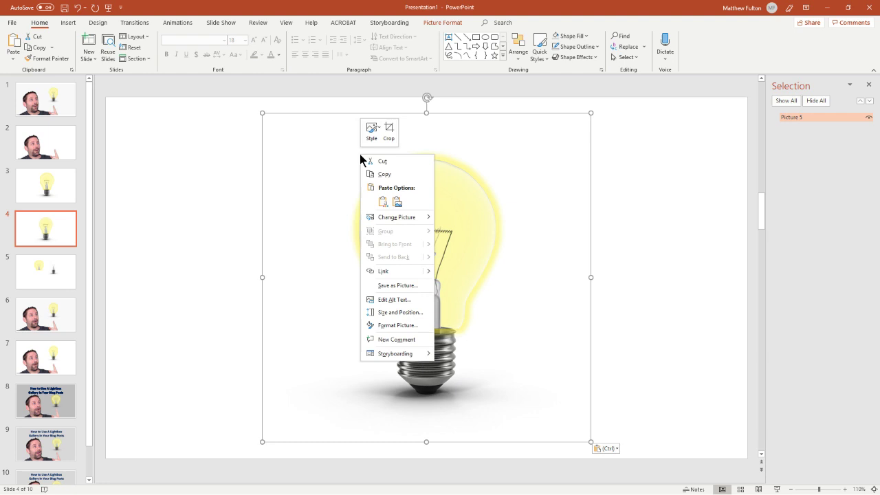
pyautogui.click(390, 131)
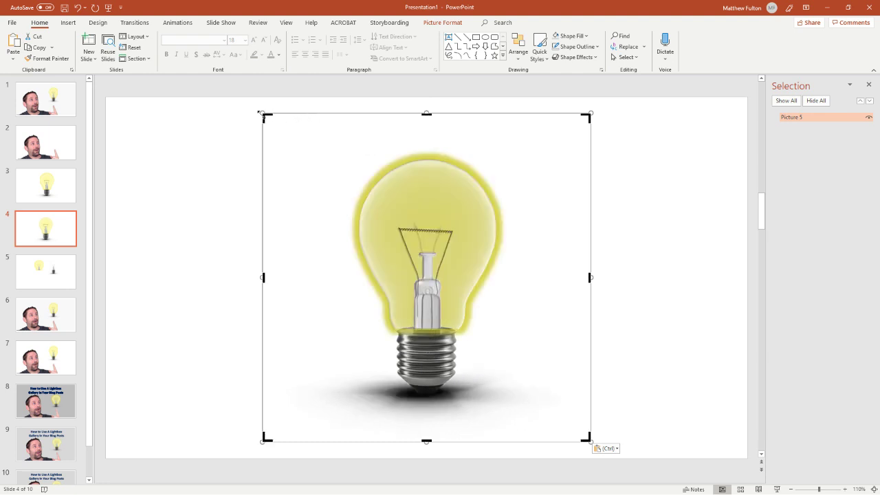
pyautogui.moveTo(266, 116); pyautogui.dragTo(332, 143)
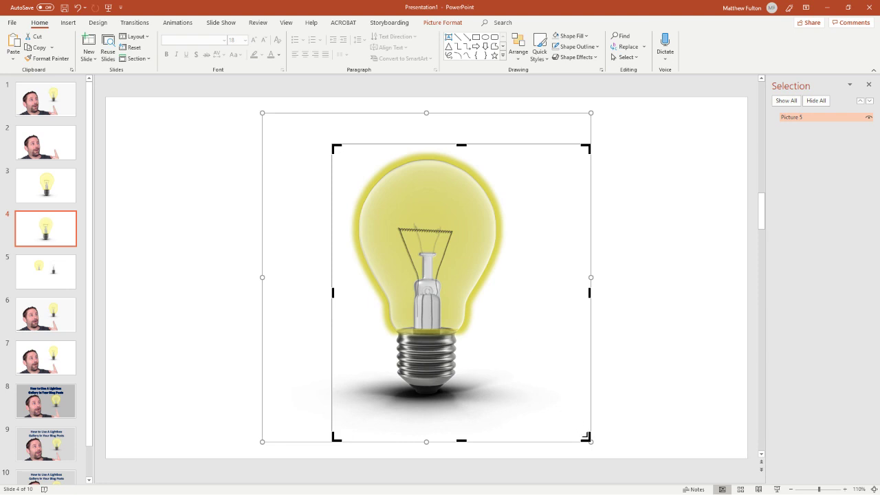
pyautogui.moveTo(588, 438); pyautogui.dragTo(524, 410)
pyautogui.press('Escape')
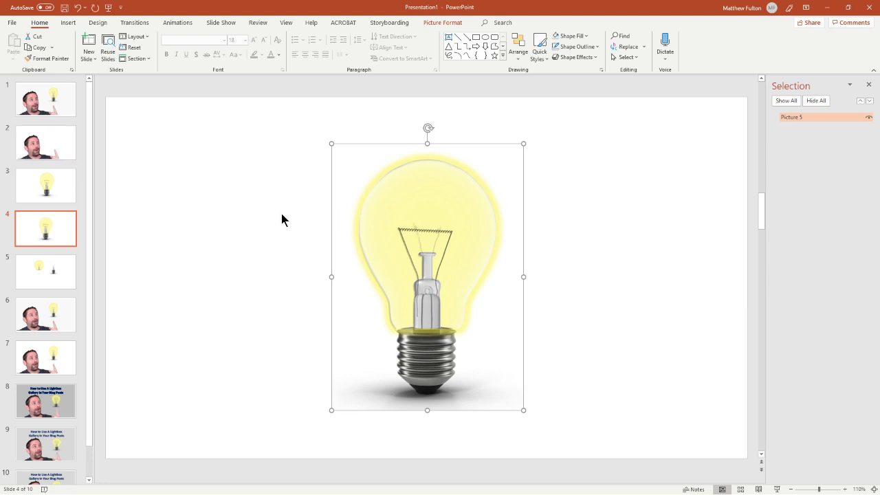
# - Paste the cropped bulb onto slide 2, shrink it, and place it above the raised finger
pyautogui.click(58, 146)
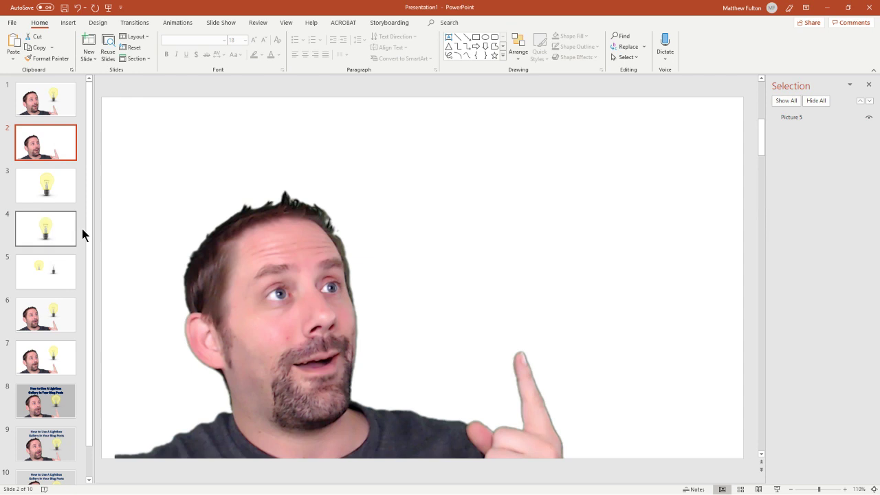
pyautogui.hotkey('ctrl', 'v')
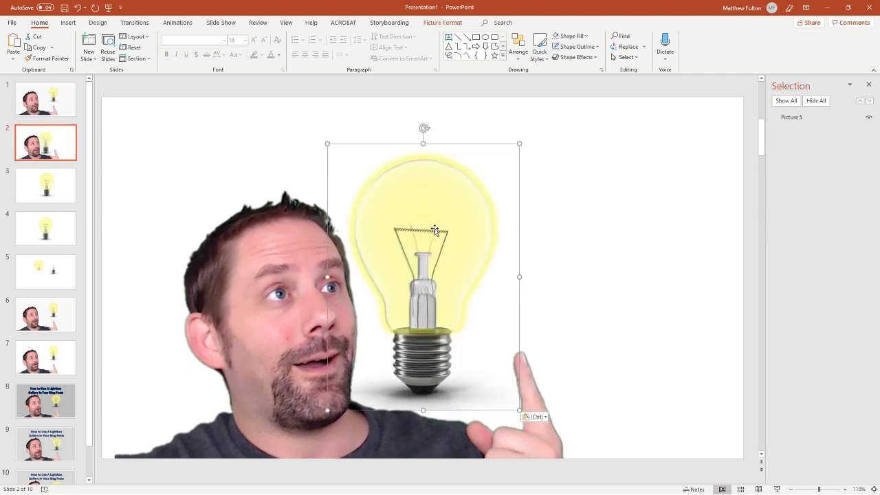
pyautogui.moveTo(433, 224); pyautogui.dragTo(531, 165)
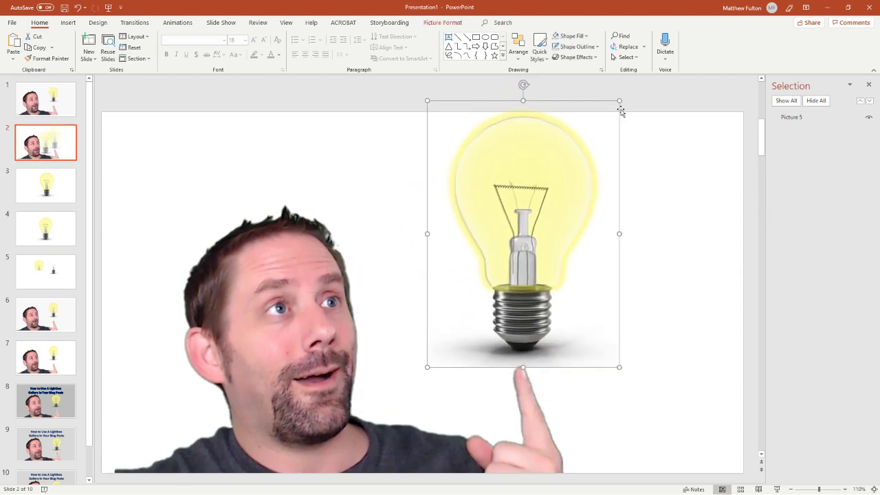
pyautogui.moveTo(619, 100); pyautogui.dragTo(563, 196)
pyautogui.moveTo(499, 236); pyautogui.dragTo(521, 211)
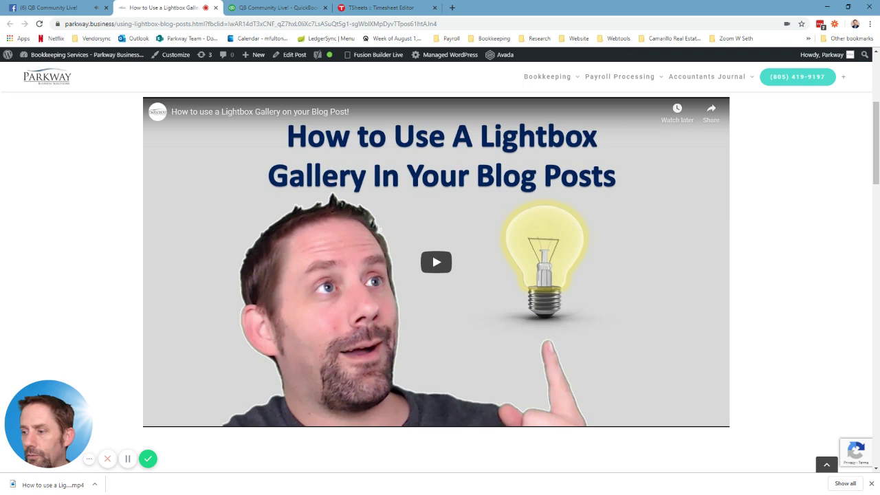
pyautogui.click(127, 458)
pyautogui.click(555, 447)
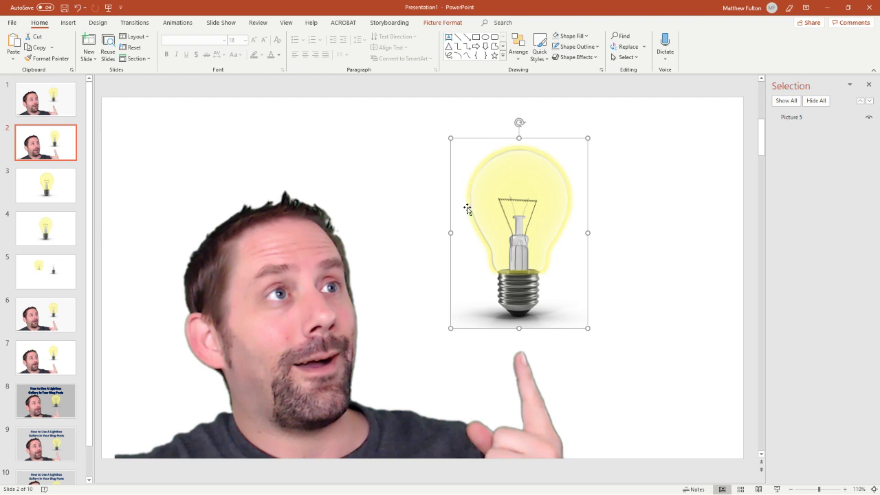
# - Crop a strip off the right side of the man's photo on slide 2
pyautogui.click(636, 59)
pyautogui.click(638, 69)
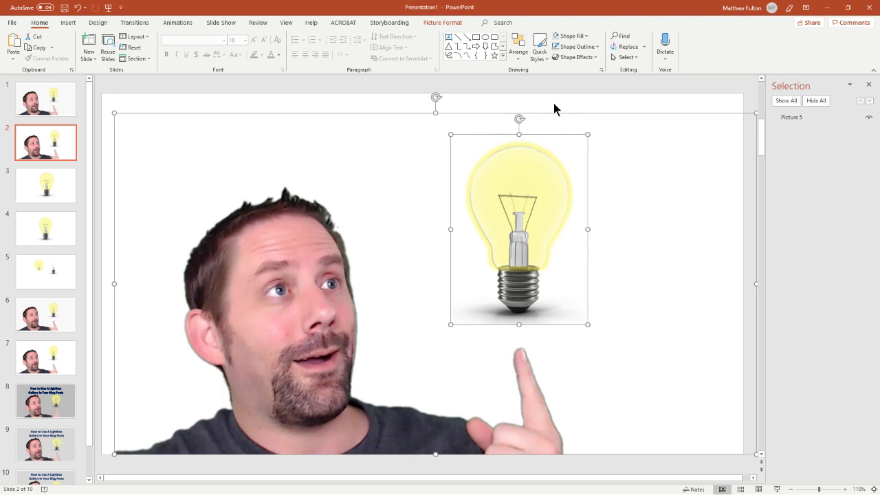
pyautogui.scroll(-6, 554, 107)
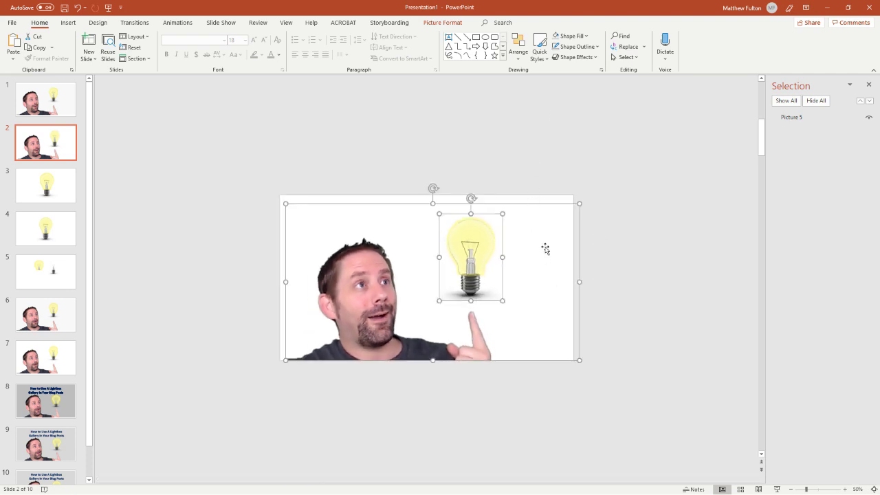
pyautogui.click(546, 172)
pyautogui.click(545, 247)
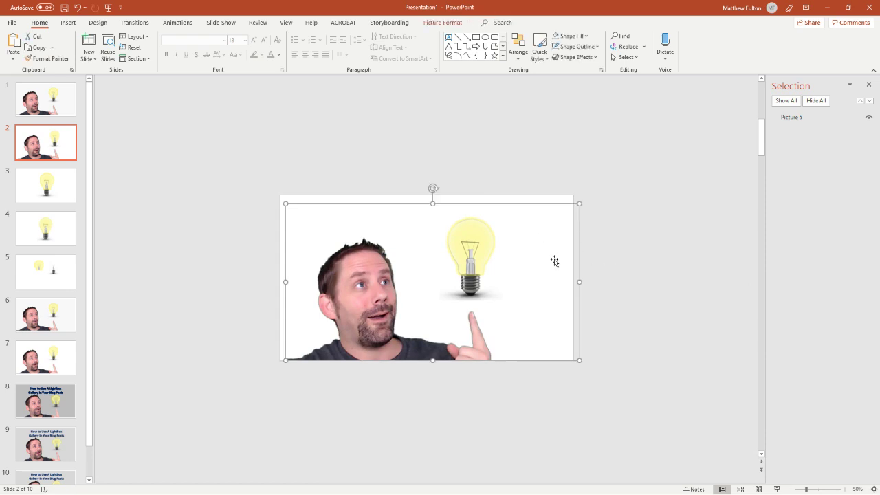
pyautogui.rightClick(554, 261)
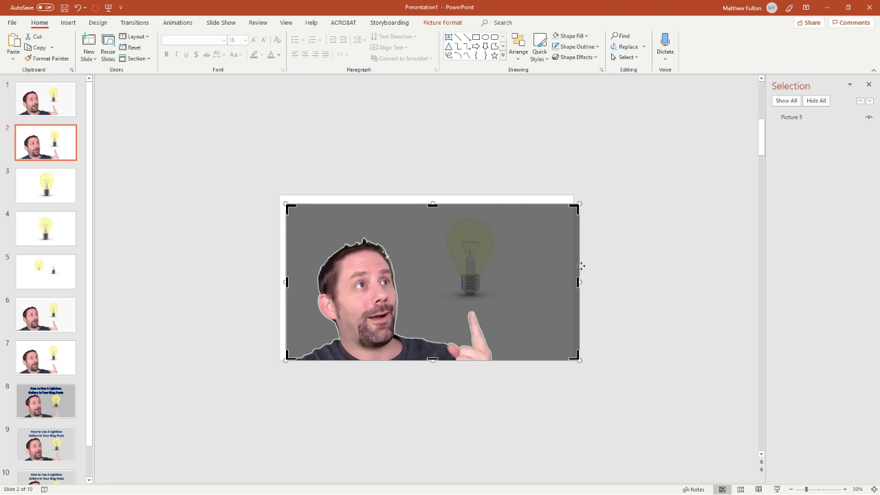
pyautogui.moveTo(576, 282); pyautogui.dragTo(572, 282)
pyautogui.moveTo(571, 282); pyautogui.dragTo(519, 283)
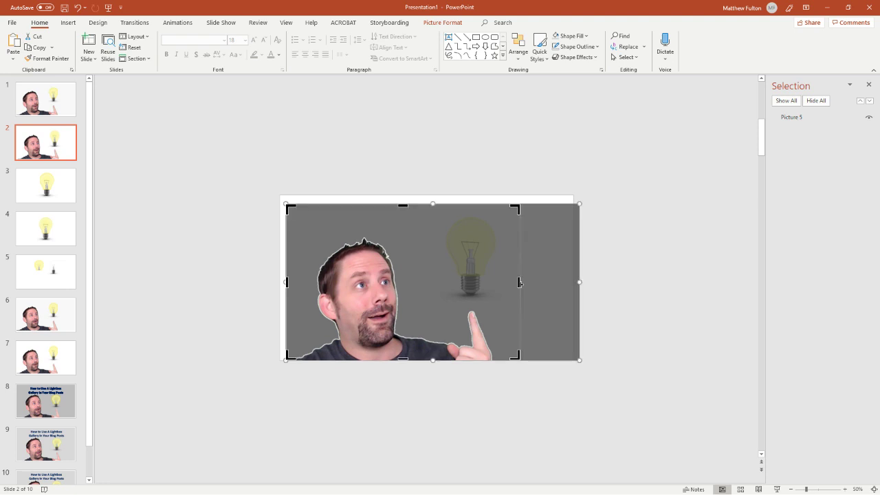
pyautogui.click(521, 284)
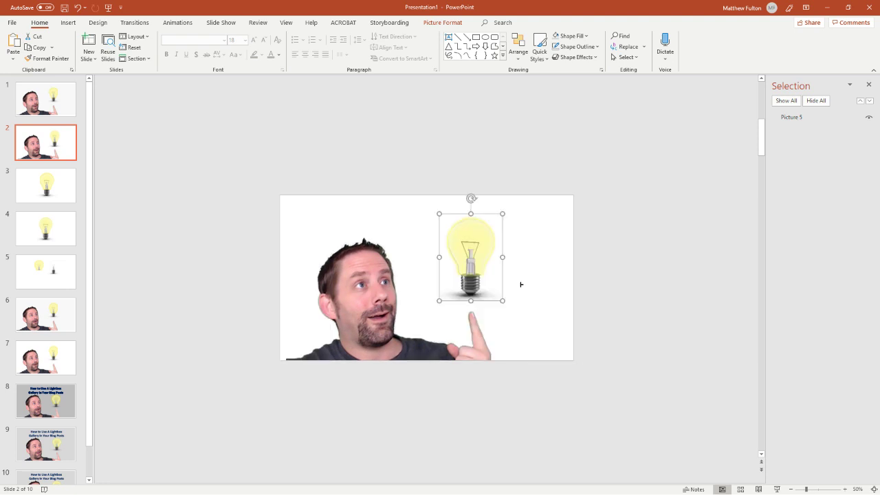
# - Shift the man's photo right and move the bulb to stay above his finger
pyautogui.click(367, 294)
pyautogui.moveTo(367, 295); pyautogui.dragTo(392, 294)
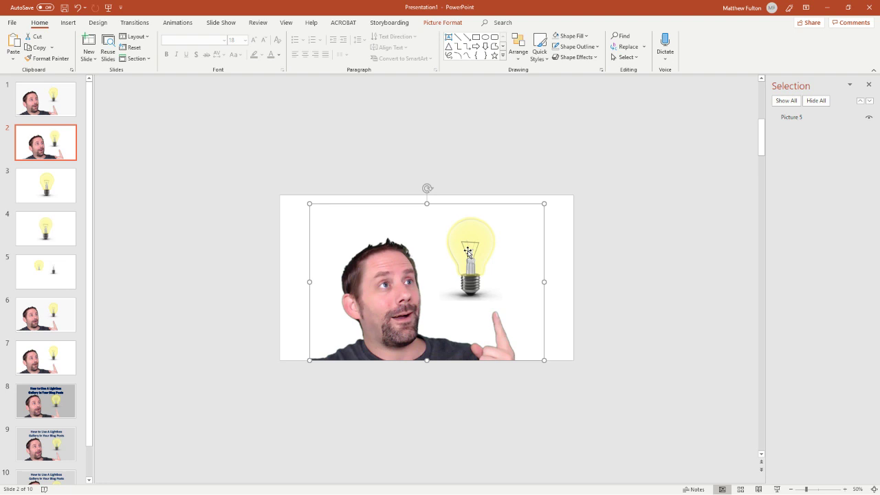
pyautogui.moveTo(468, 252); pyautogui.dragTo(493, 257)
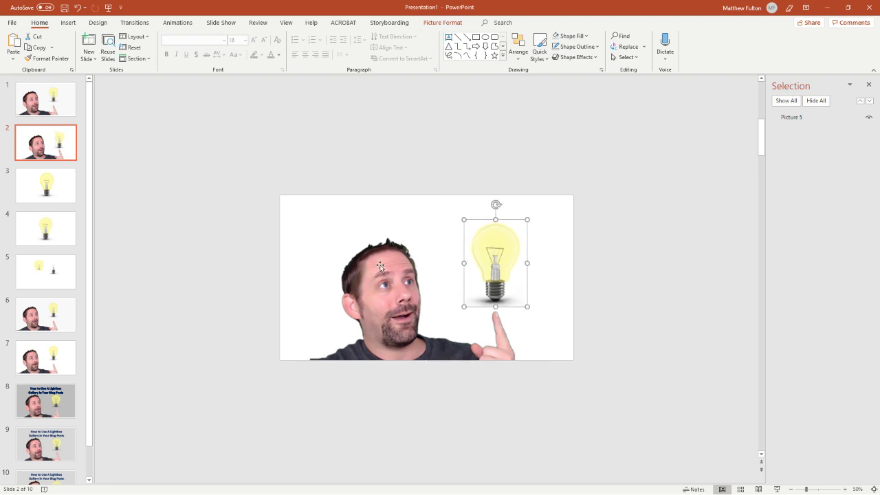
# - Compress the man's photo at default resolution with cropped areas deleted
pyautogui.click(381, 265)
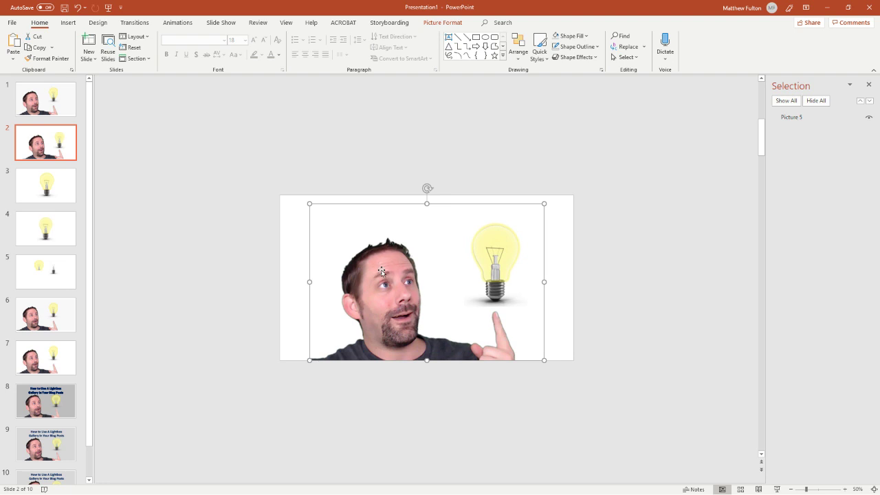
pyautogui.click(444, 23)
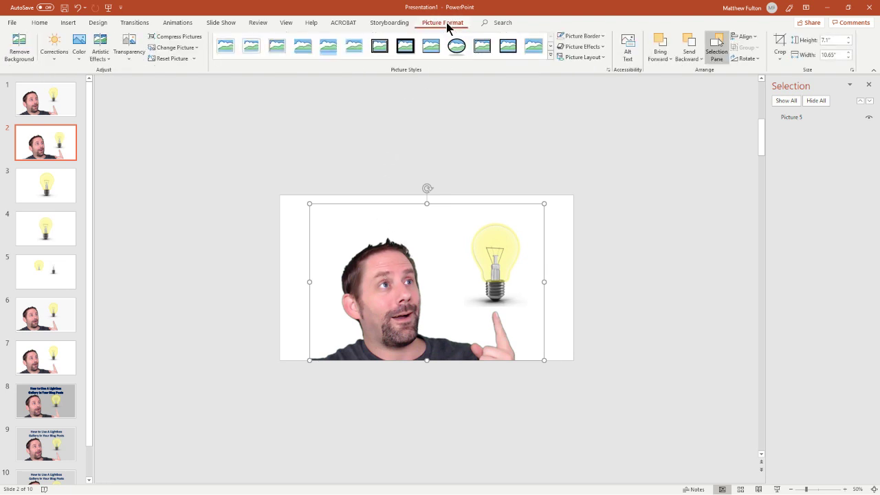
pyautogui.click(165, 38)
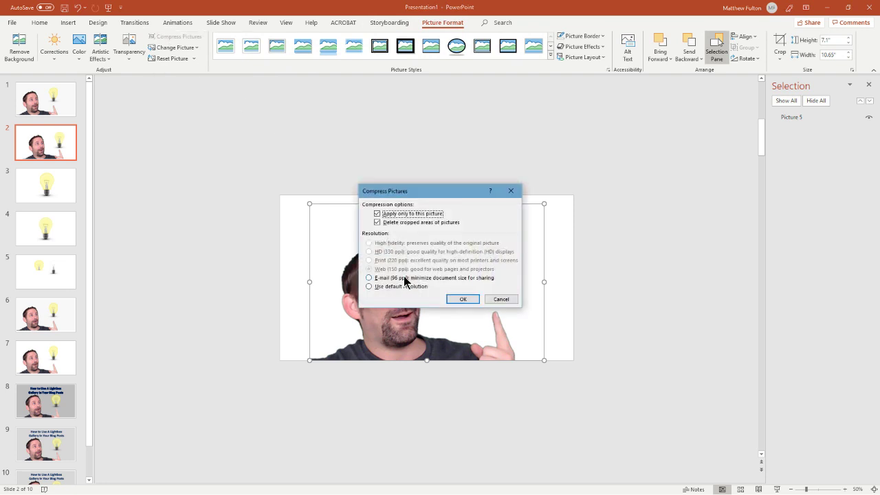
pyautogui.click(376, 289)
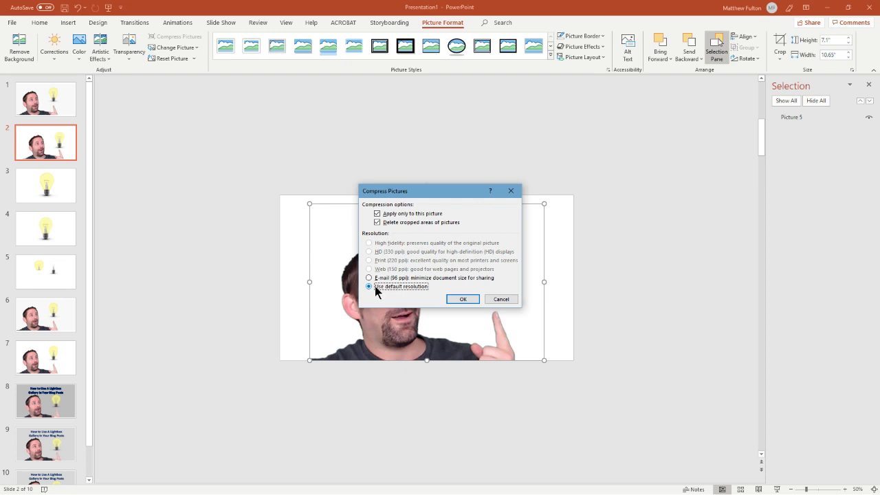
pyautogui.click(464, 300)
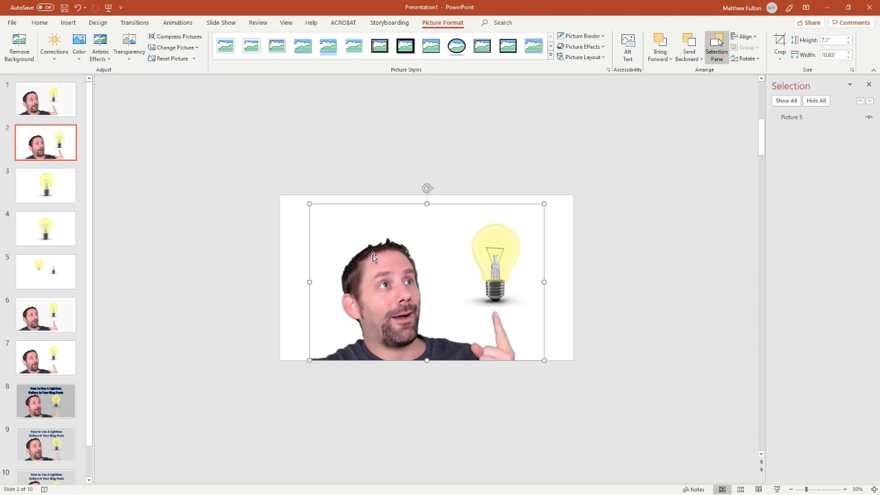
# - Copy both pictures from slide 2 onto a new blank slide 3 as Picture 1
pyautogui.click(481, 173)
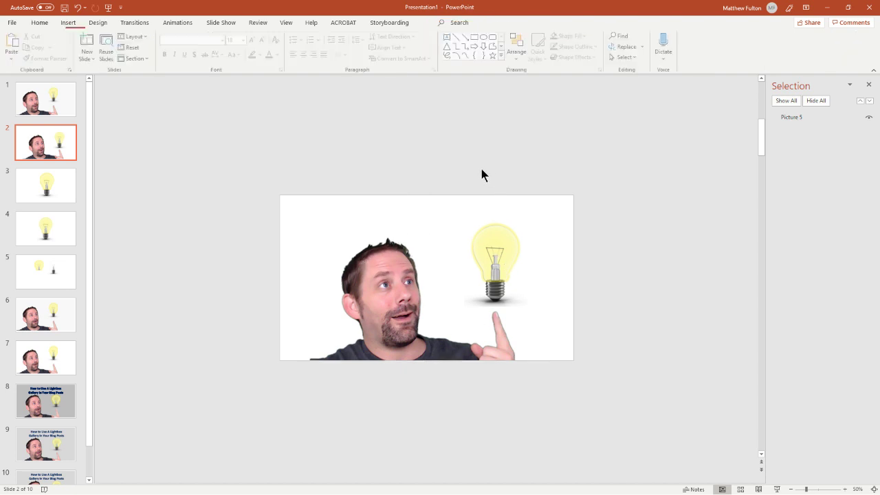
pyautogui.click(632, 58)
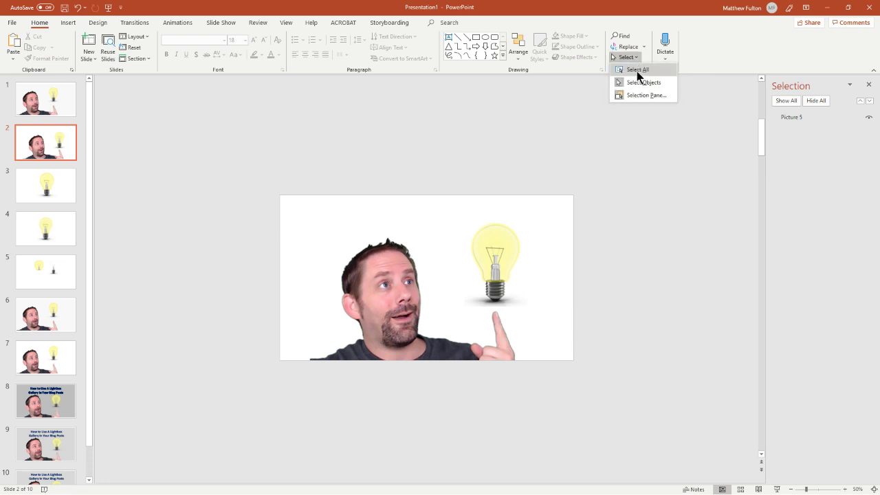
pyautogui.click(637, 71)
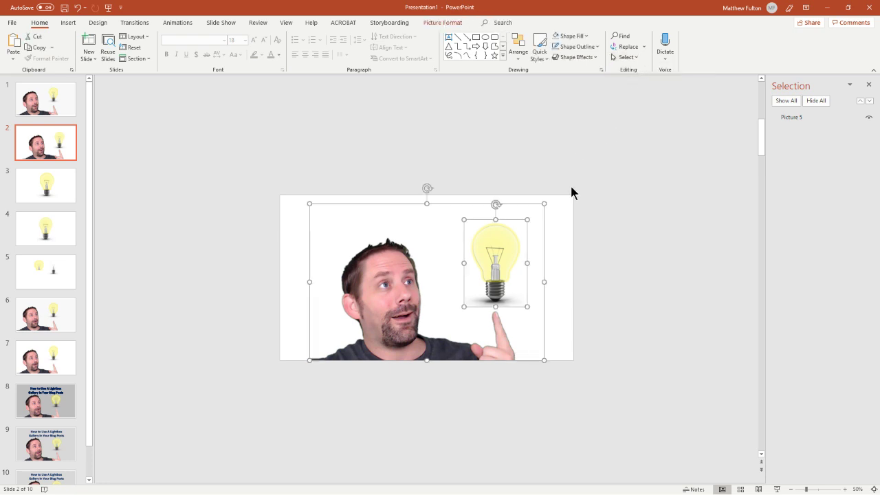
pyautogui.click(90, 59)
pyautogui.click(106, 189)
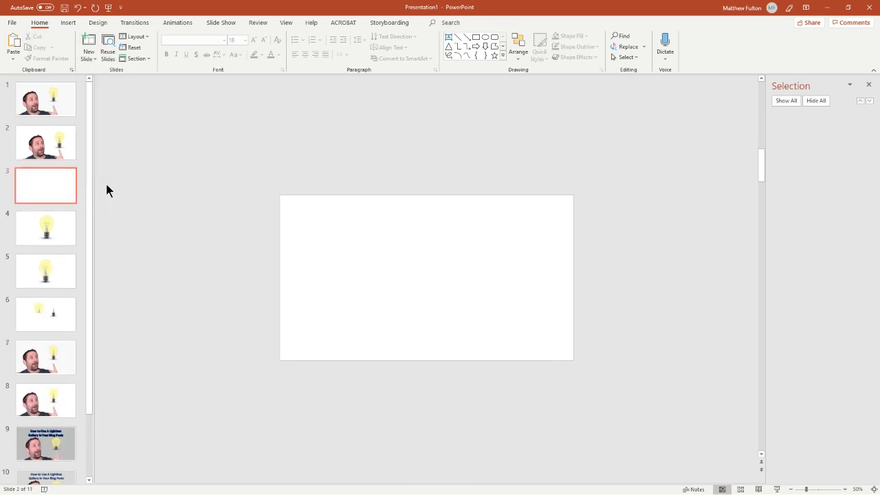
pyautogui.rightClick(411, 251)
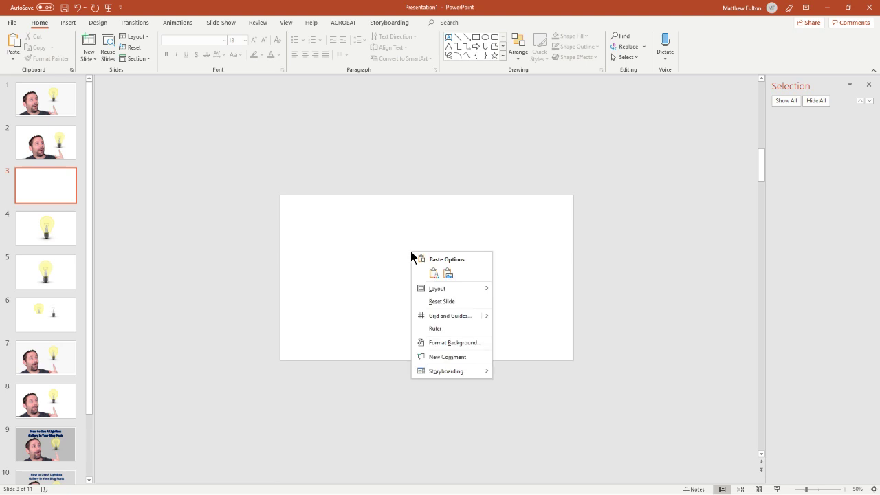
pyautogui.click(446, 270)
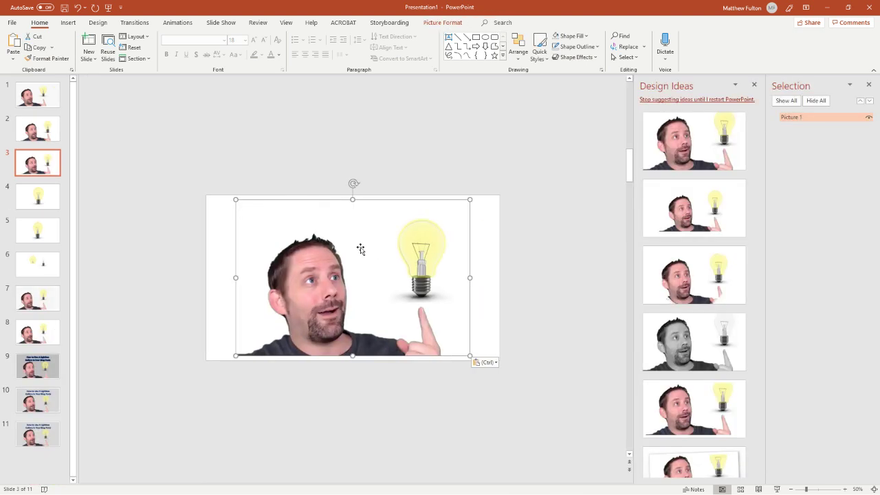
pyautogui.moveTo(335, 261); pyautogui.dragTo(326, 265)
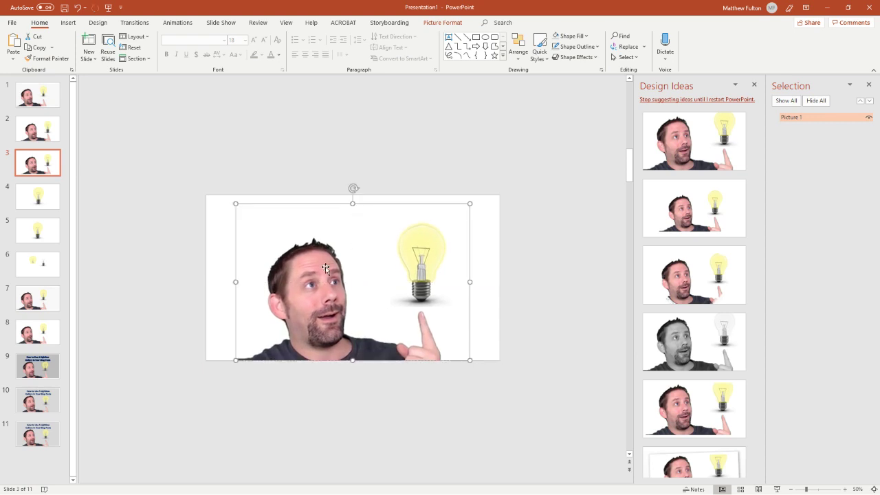
# - Draw a rectangle covering the whole of slide 3, 7.5" by 13.33"
pyautogui.click(224, 219)
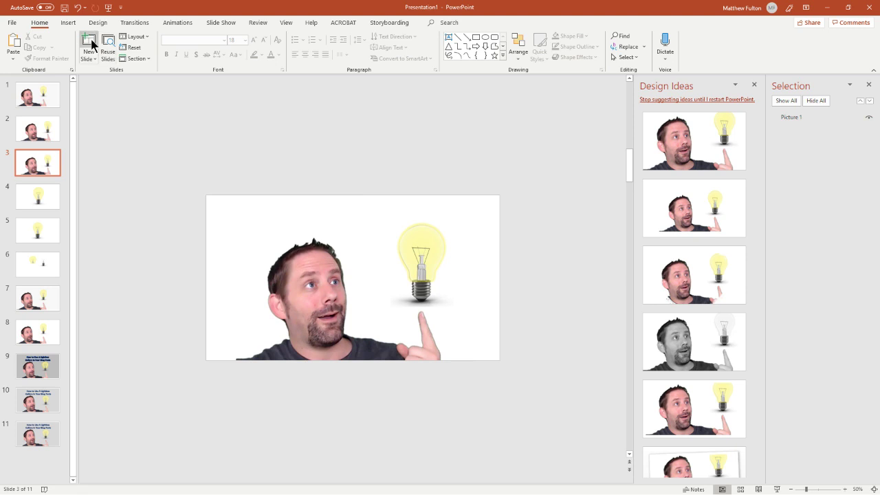
pyautogui.click(72, 25)
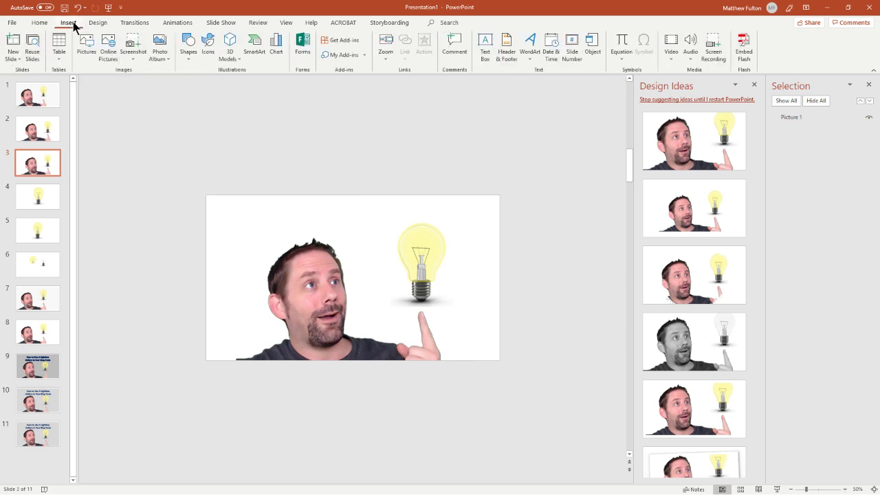
pyautogui.click(189, 57)
pyautogui.click(212, 84)
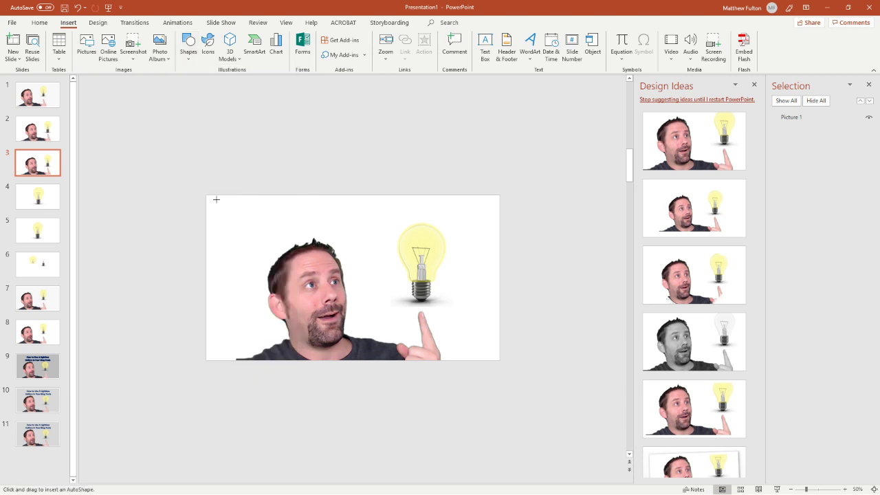
pyautogui.moveTo(206, 195); pyautogui.dragTo(499, 359)
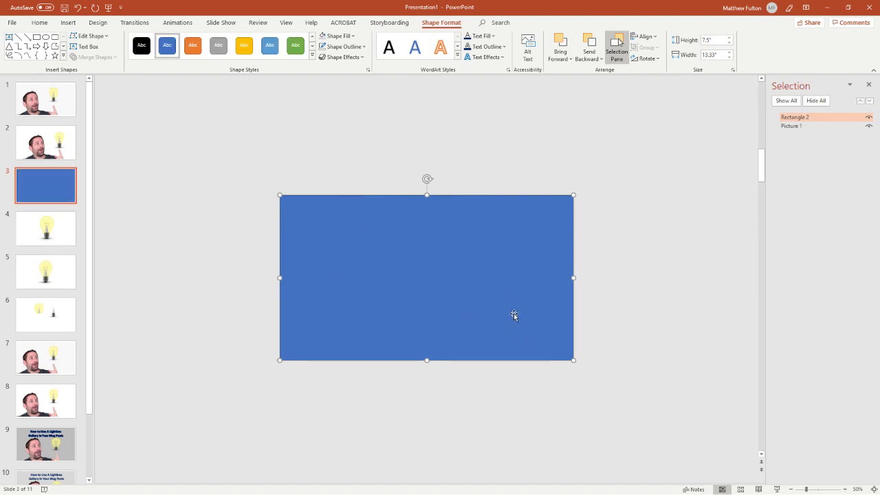
pyautogui.click(354, 36)
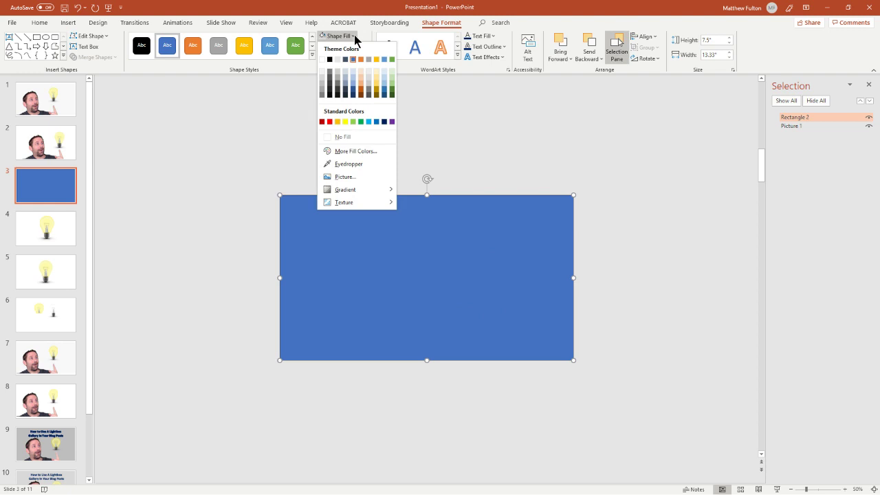
pyautogui.click(354, 36)
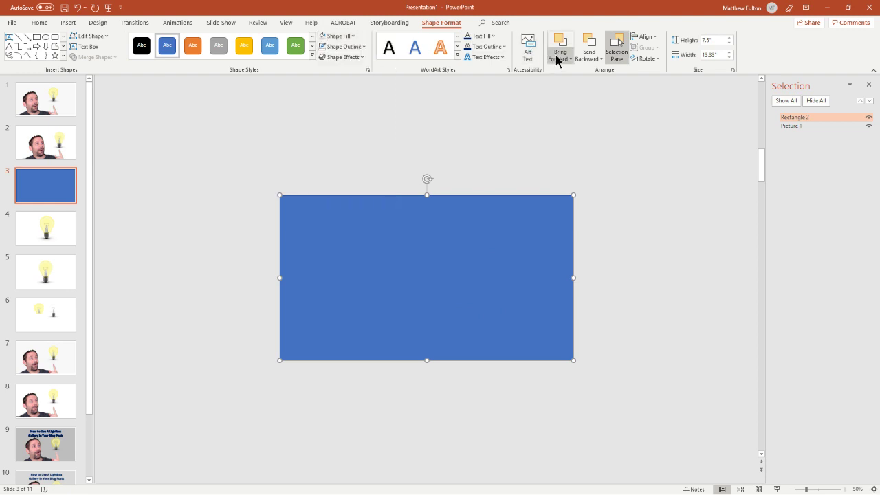
pyautogui.click(592, 59)
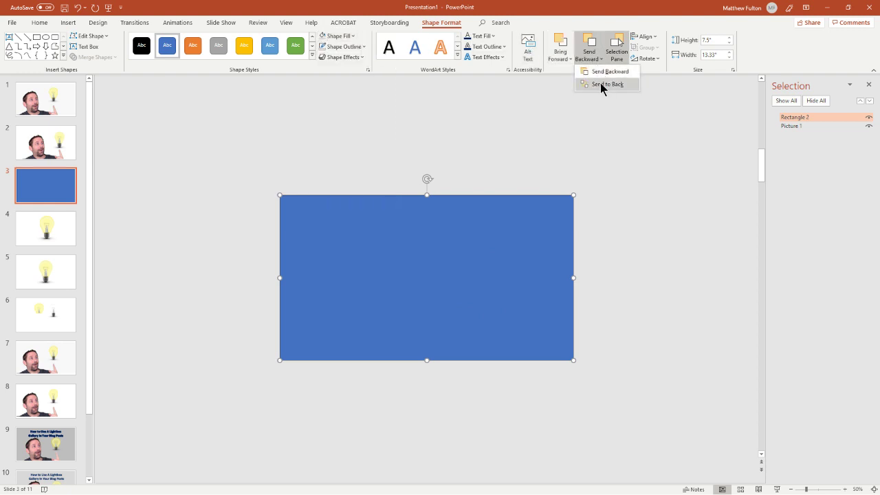
# - Send the rectangle behind Picture 1 and fill it Blue-Gray Text 2 Darker 50%
pyautogui.click(601, 85)
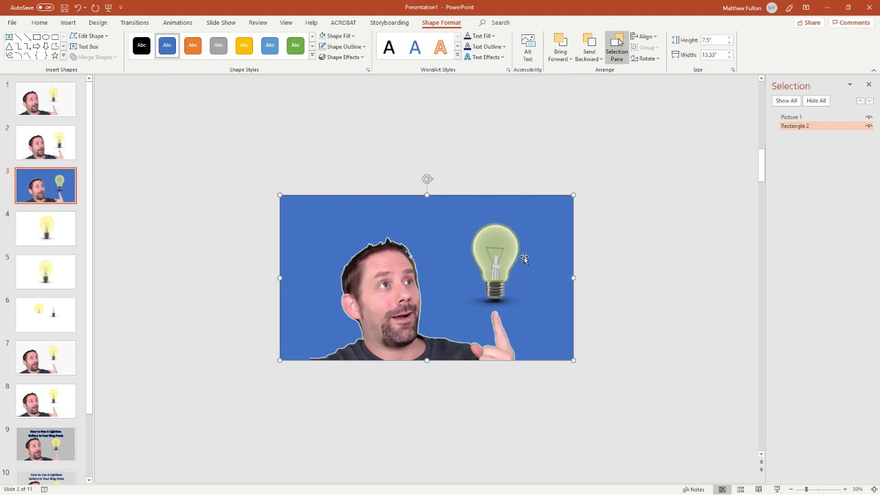
pyautogui.click(353, 37)
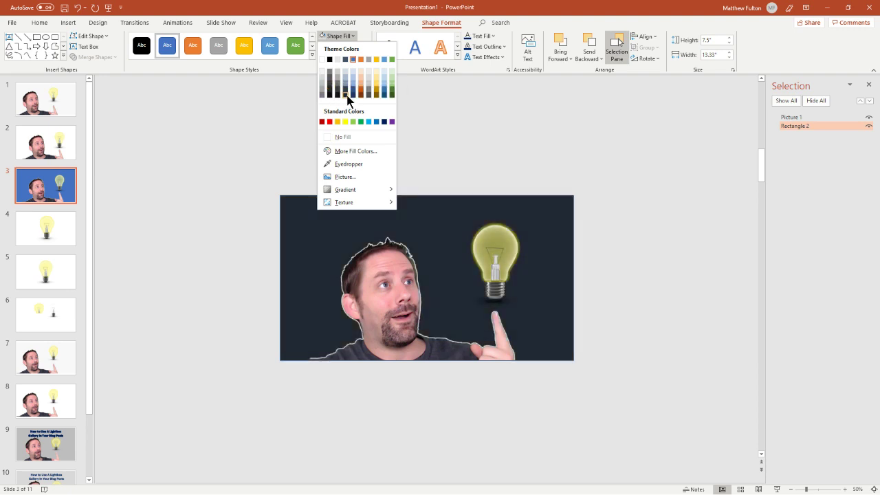
pyautogui.click(343, 95)
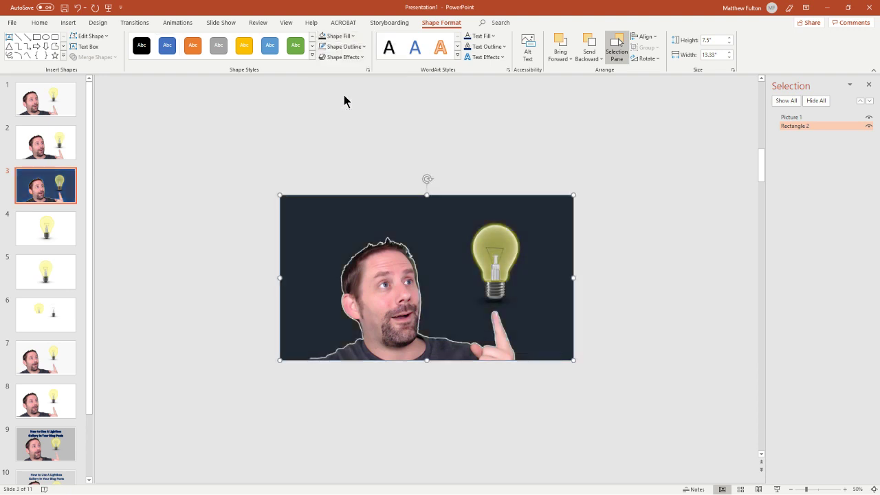
# - Set the background rectangle to No Outline
pyautogui.click(362, 47)
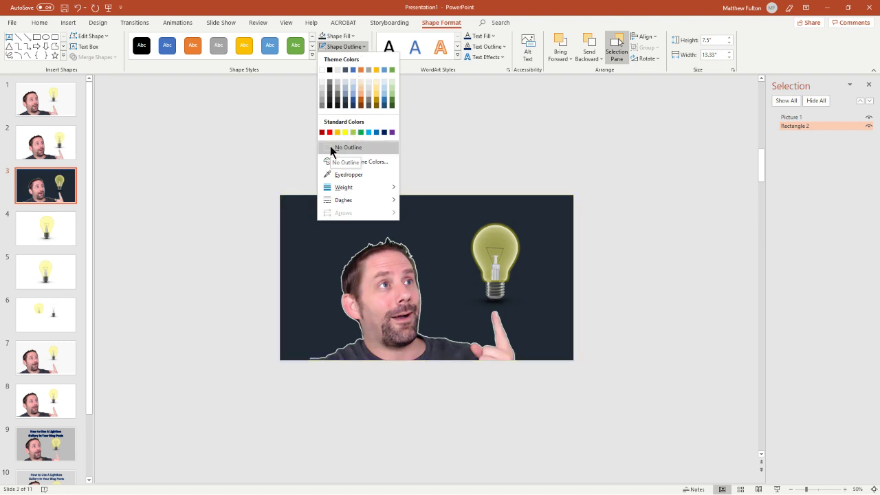
pyautogui.moveTo(332, 194)
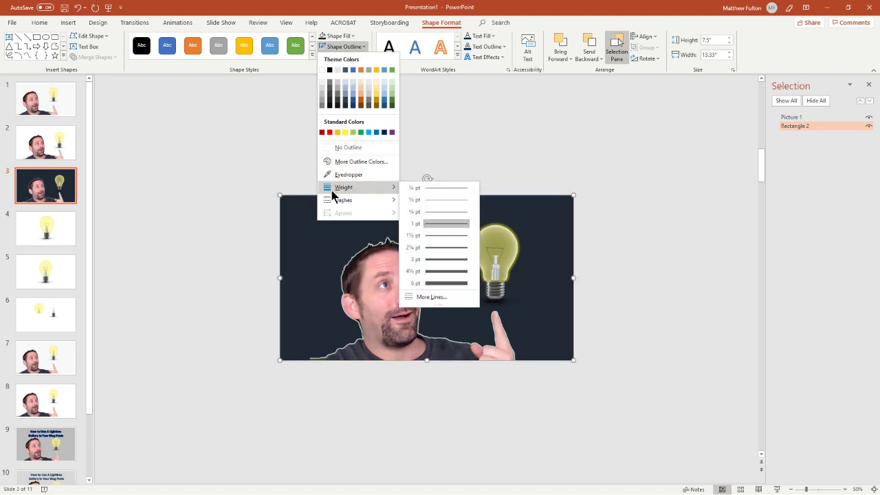
pyautogui.click(456, 282)
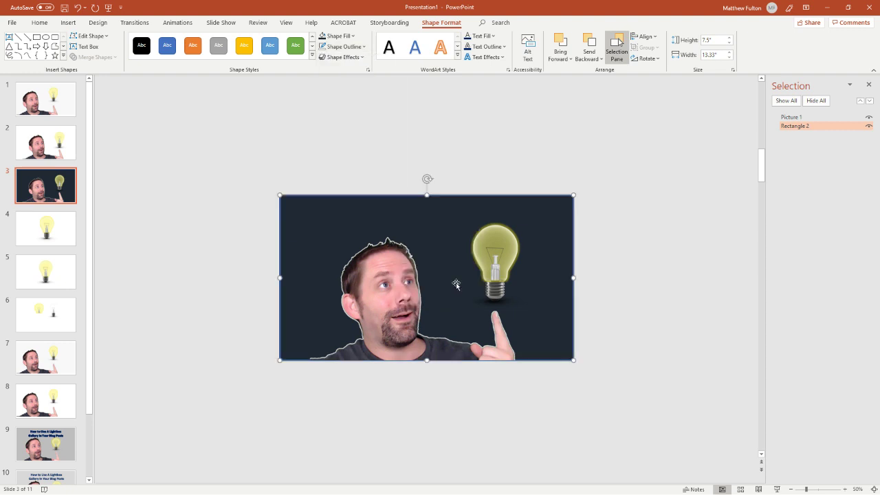
pyautogui.click(357, 45)
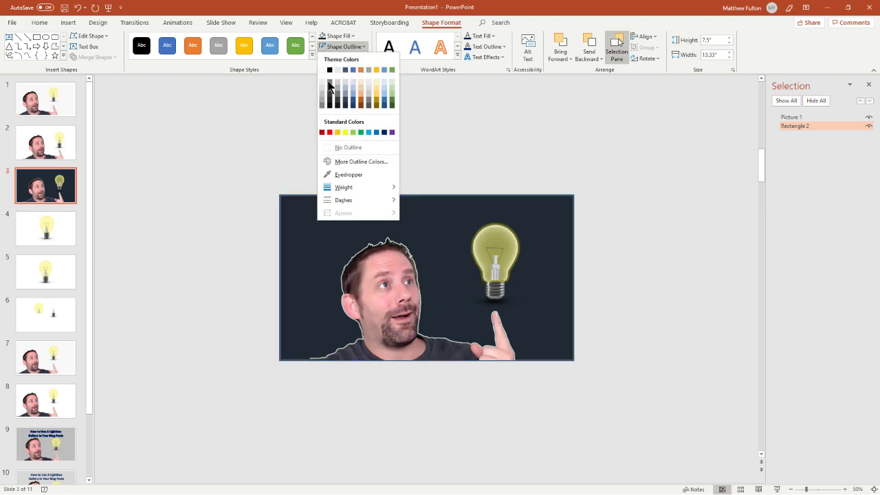
pyautogui.click(330, 147)
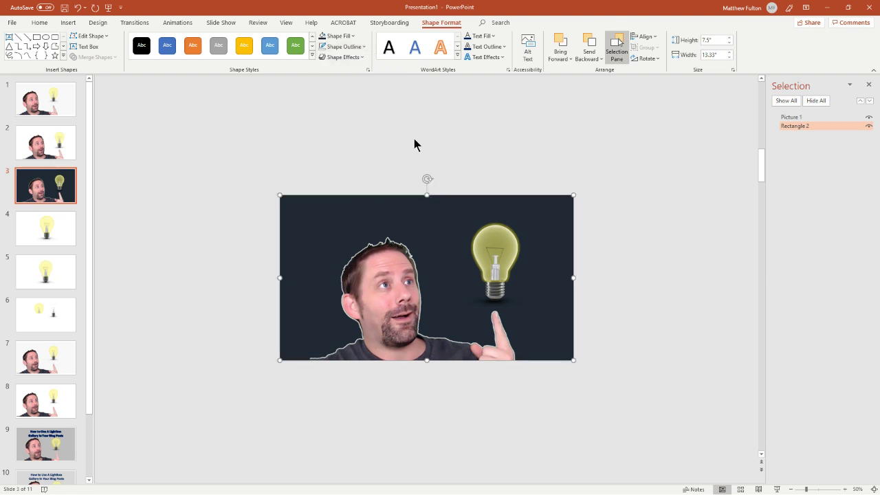
pyautogui.click(375, 303)
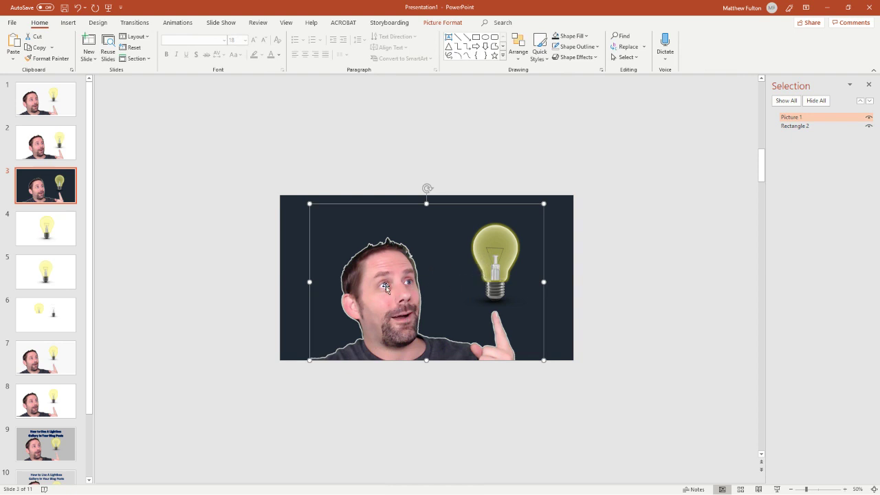
# - Change the background rectangle's fill to white
pyautogui.click(450, 26)
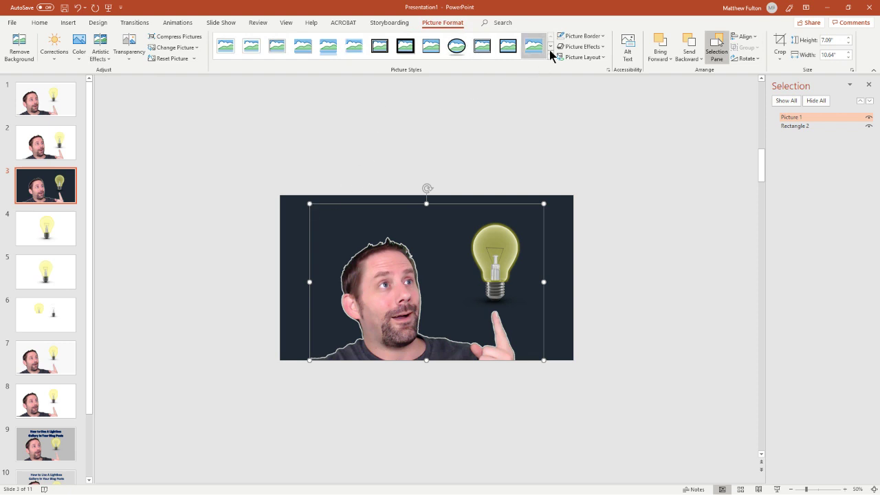
pyautogui.click(291, 225)
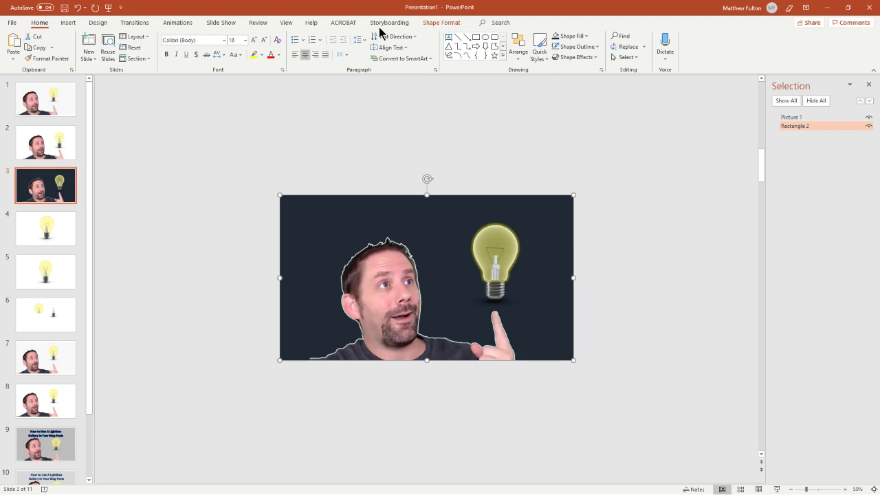
pyautogui.click(446, 23)
pyautogui.click(349, 37)
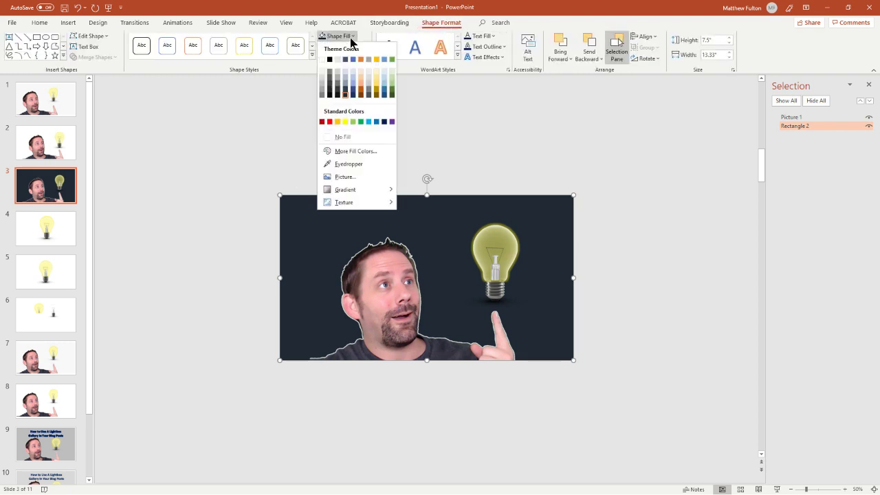
pyautogui.click(321, 61)
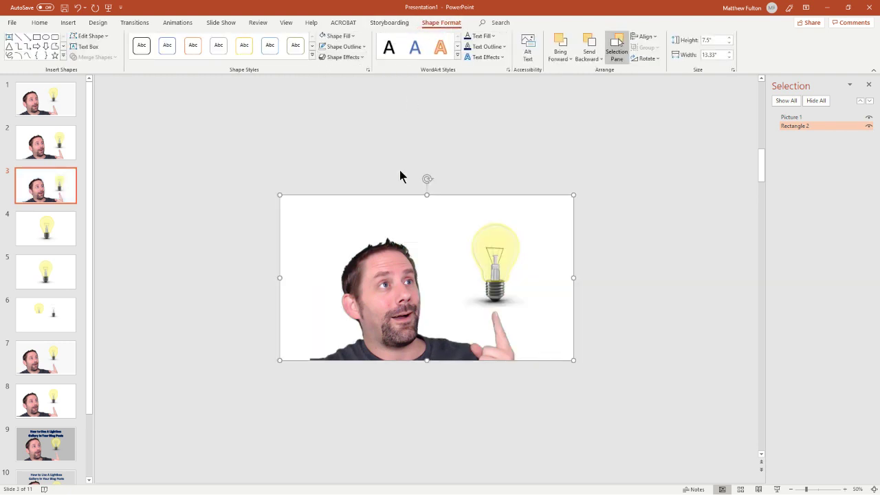
# - Apply a soft white-edged picture style to the cut-out photo
pyautogui.click(383, 304)
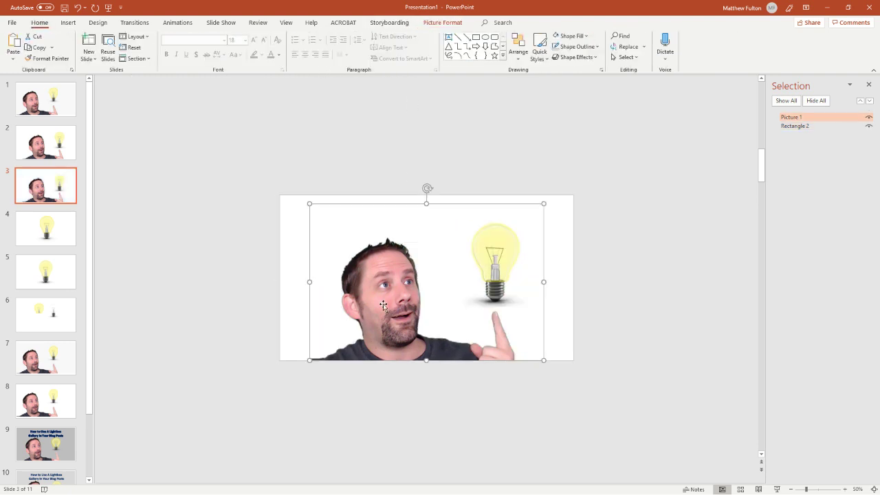
pyautogui.click(440, 23)
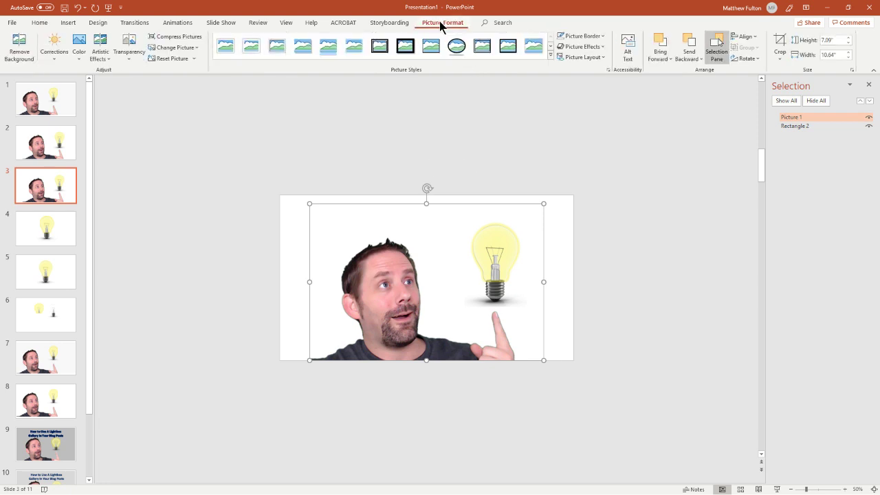
pyautogui.click(534, 46)
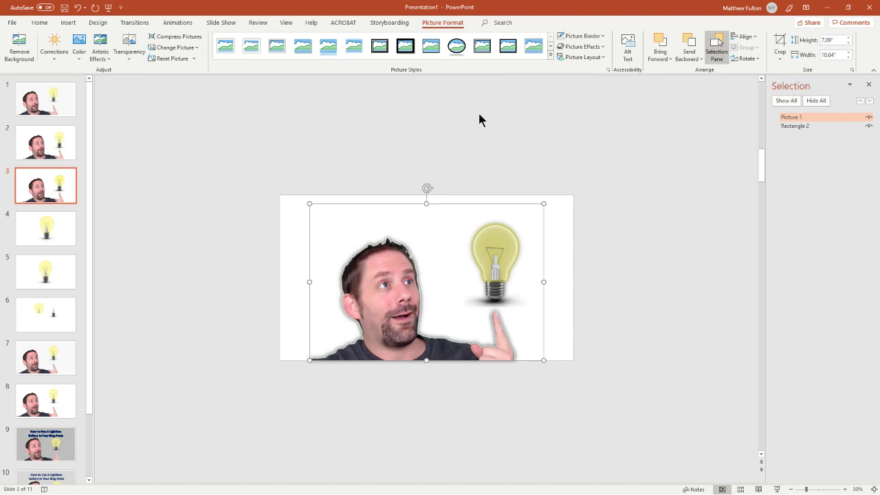
# - Undo the photo's white-edged style and select Rectangle 2 in the Selection pane
pyautogui.click(301, 226)
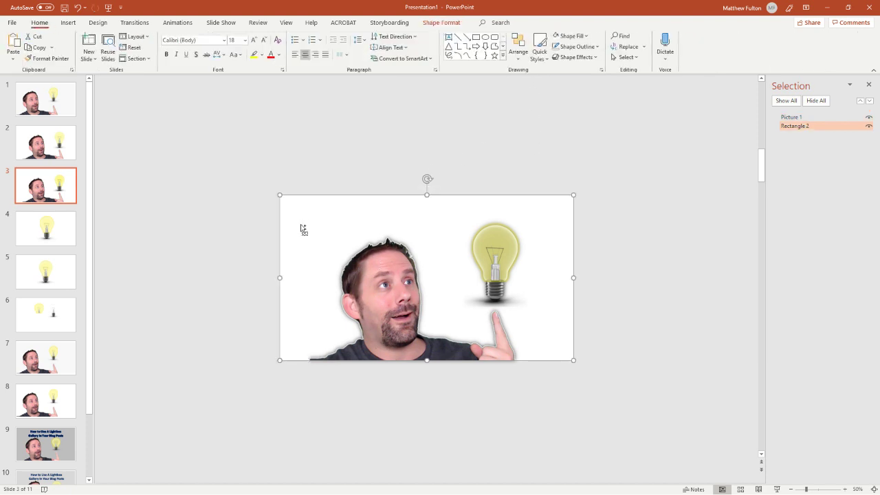
pyautogui.hotkey('ctrl', 'z')
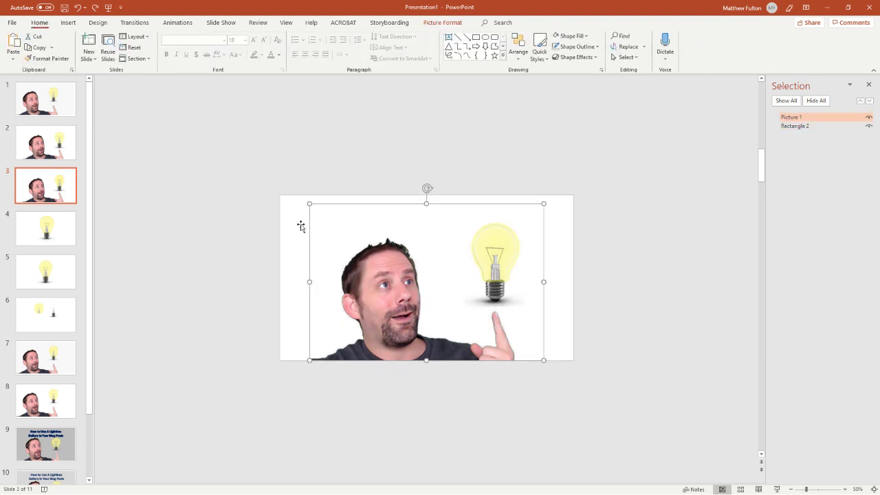
pyautogui.click(300, 226)
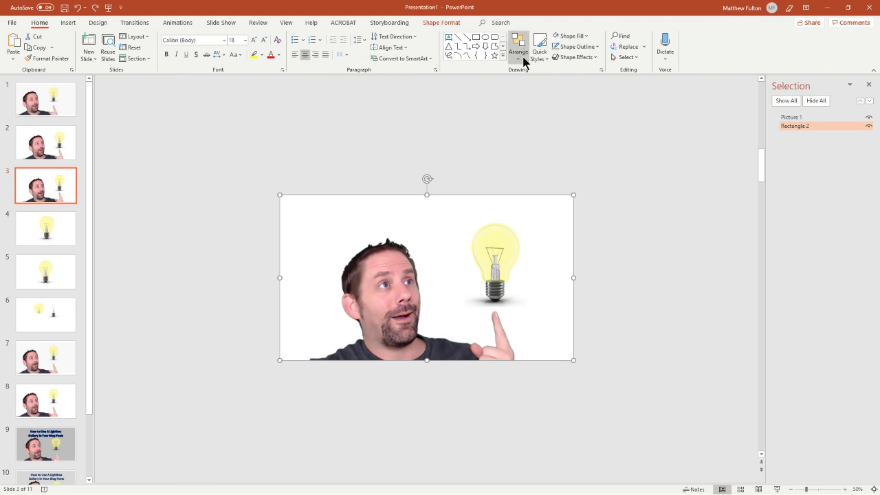
pyautogui.click(798, 129)
pyautogui.click(796, 127)
pyautogui.keyDown('ctrl'); pyautogui.click(794, 118); pyautogui.keyUp('ctrl')
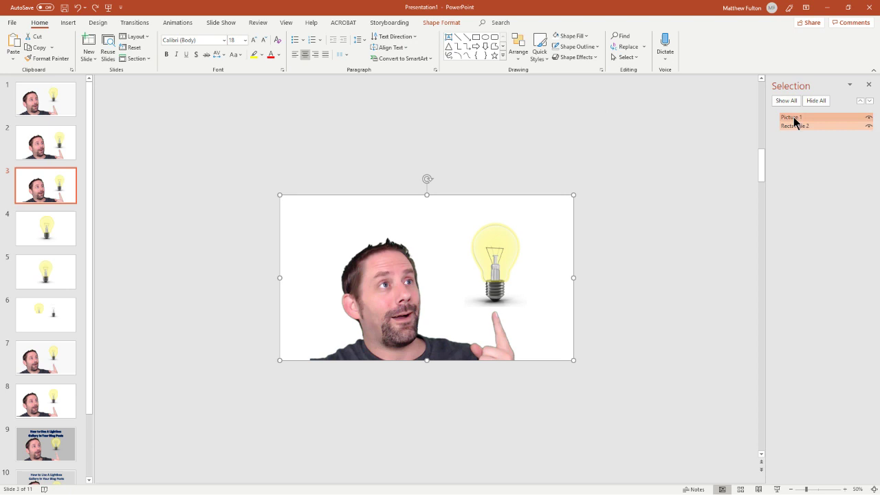
pyautogui.click(794, 121)
pyautogui.click(794, 124)
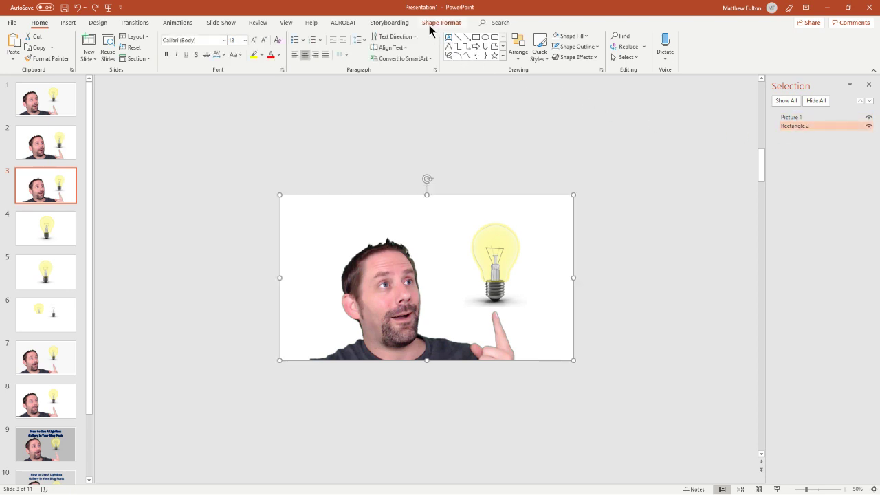
# - Fill the background rectangle light gray
pyautogui.click(452, 23)
pyautogui.click(351, 37)
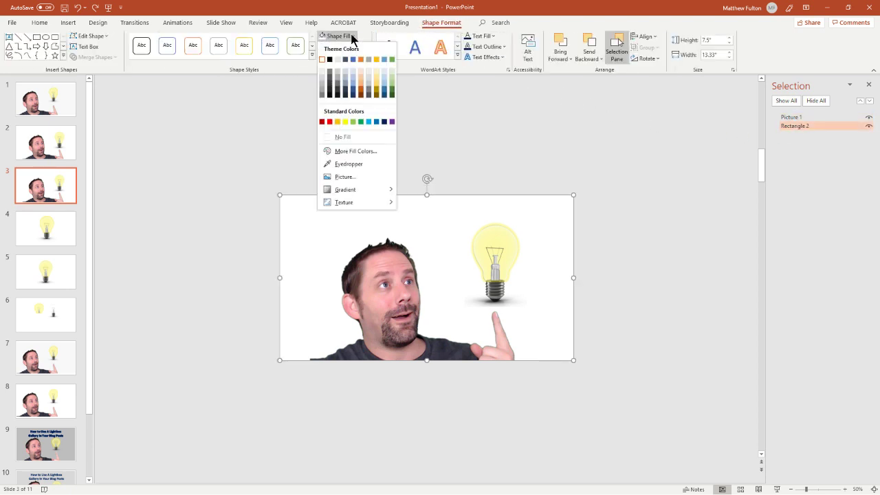
pyautogui.click(321, 77)
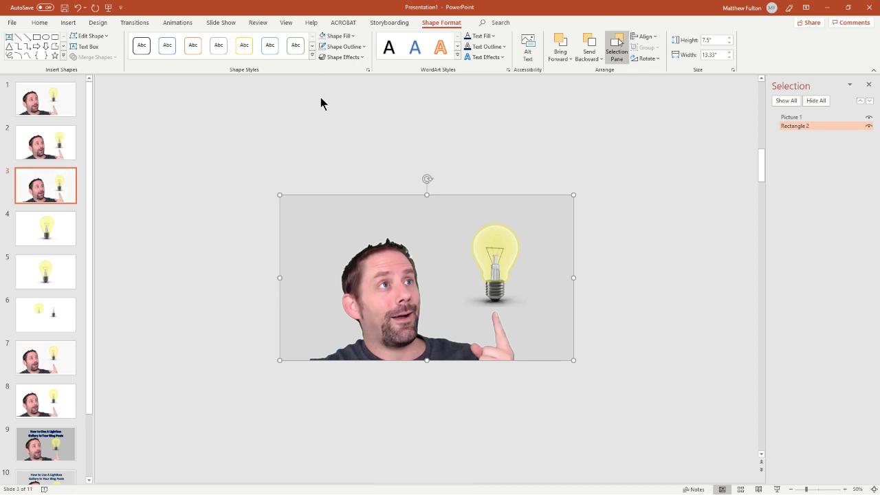
pyautogui.click(231, 233)
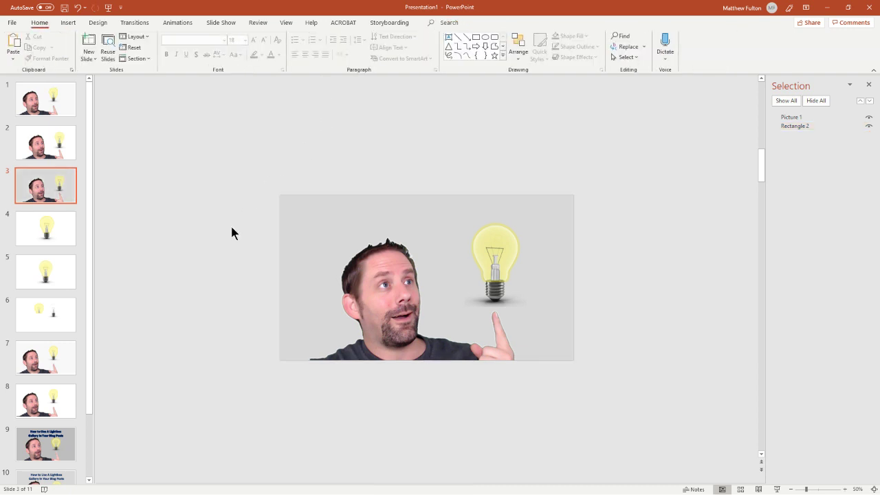
# - Insert a WordArt text box on slide 3 and move it to the top of the slide
pyautogui.click(71, 23)
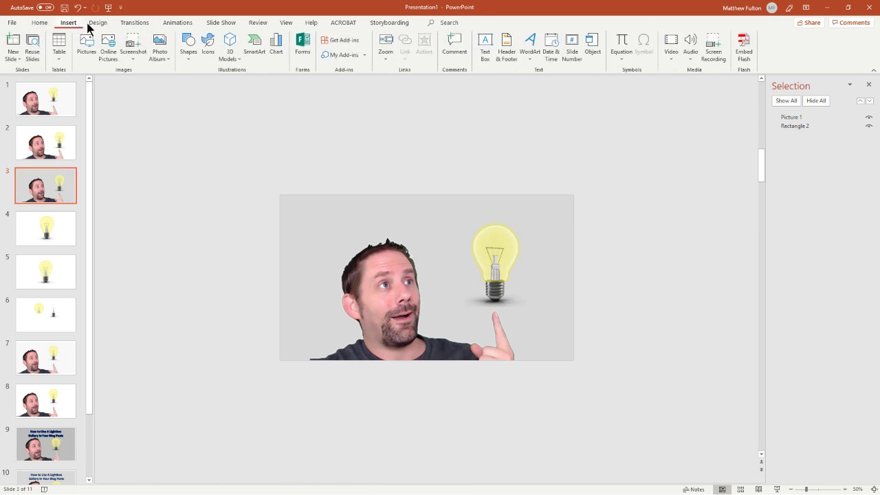
pyautogui.click(531, 54)
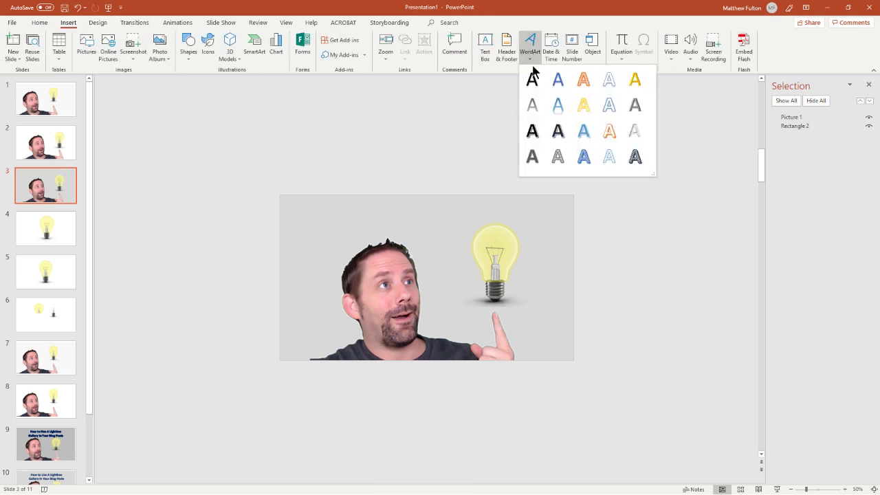
pyautogui.click(532, 75)
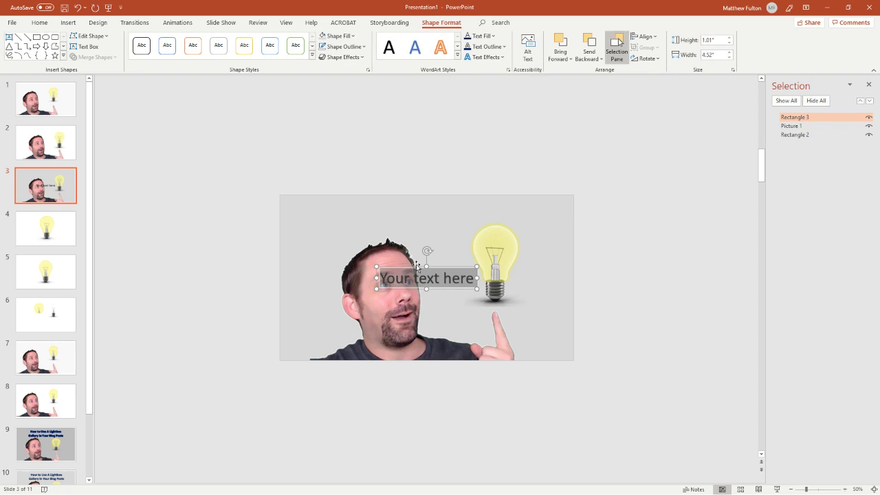
pyautogui.moveTo(401, 284); pyautogui.dragTo(382, 221)
# - Replace the WordArt text with 'How to Use a Lightbox Gallery in Your Blog Post'
pyautogui.click(396, 215)
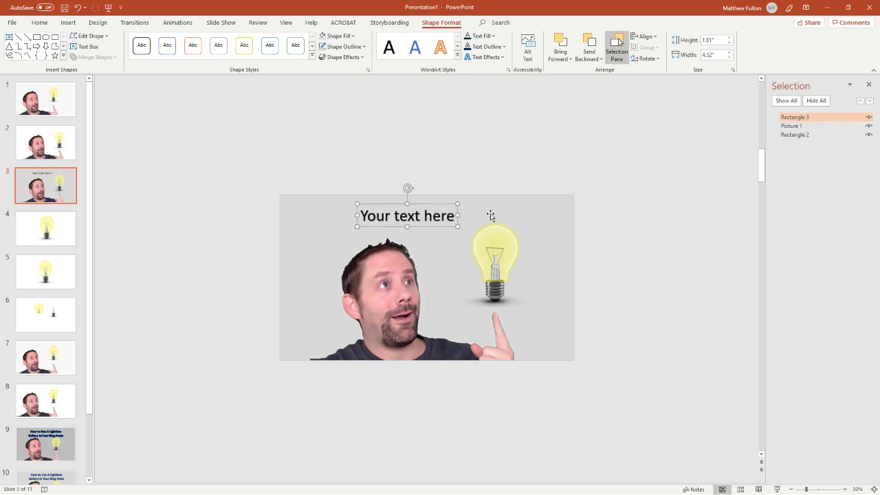
pyautogui.hotkey('ctrl', 'a')
pyautogui.write('How to U')
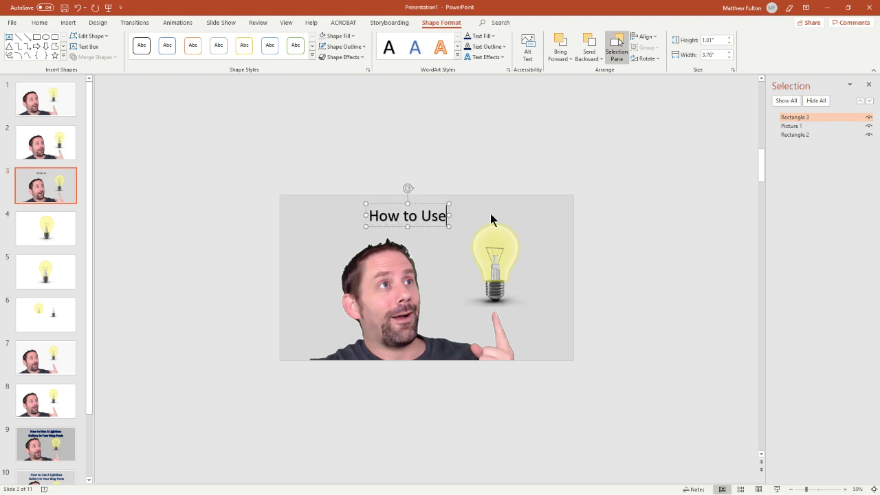
pyautogui.write('a Light ')
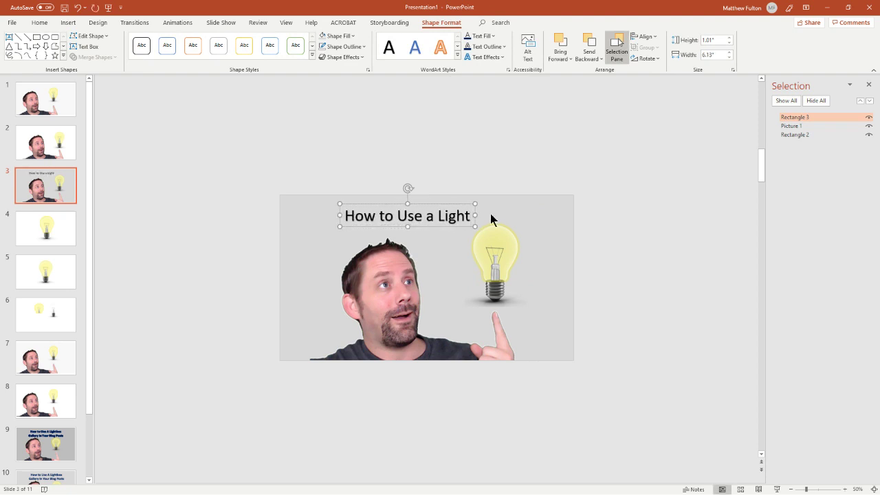
pyautogui.write('box')
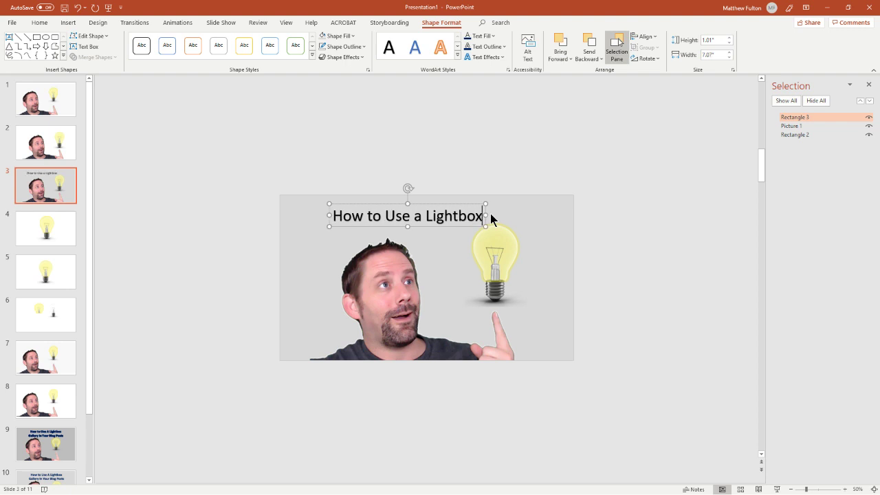
pyautogui.write(' Gallery ')
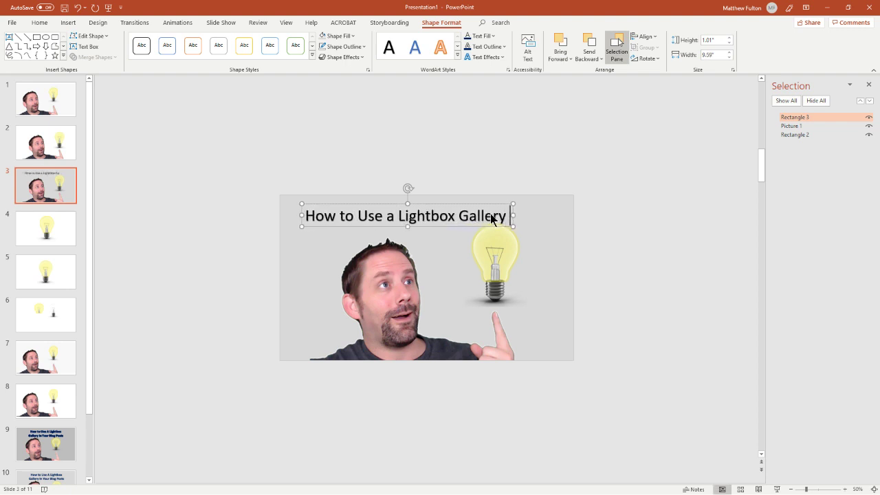
pyautogui.write('in YOur')
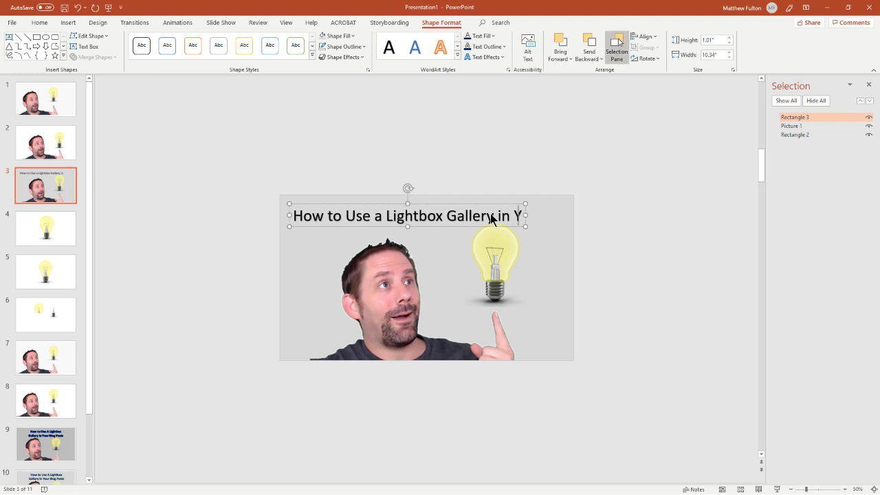
pyautogui.press('BackSpace')
pyautogui.press('BackSpace')
pyautogui.press('BackSpace')
pyautogui.write('o')
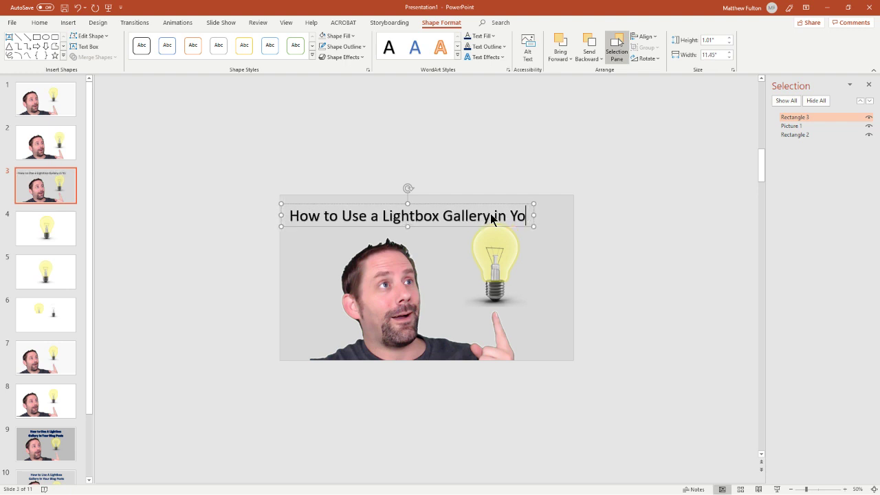
pyautogui.write('ur Blog Post')
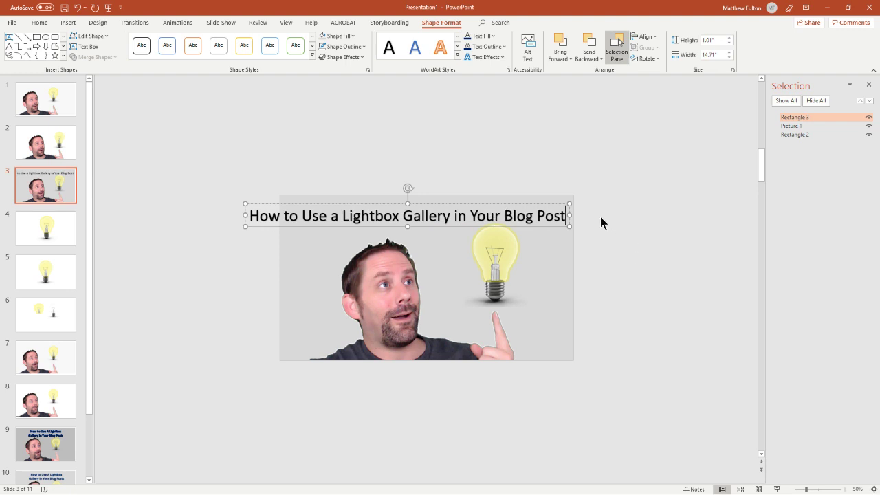
# - Resize the title box so the text wraps onto two lines, and place it over the photo
pyautogui.moveTo(569, 216); pyautogui.dragTo(361, 217)
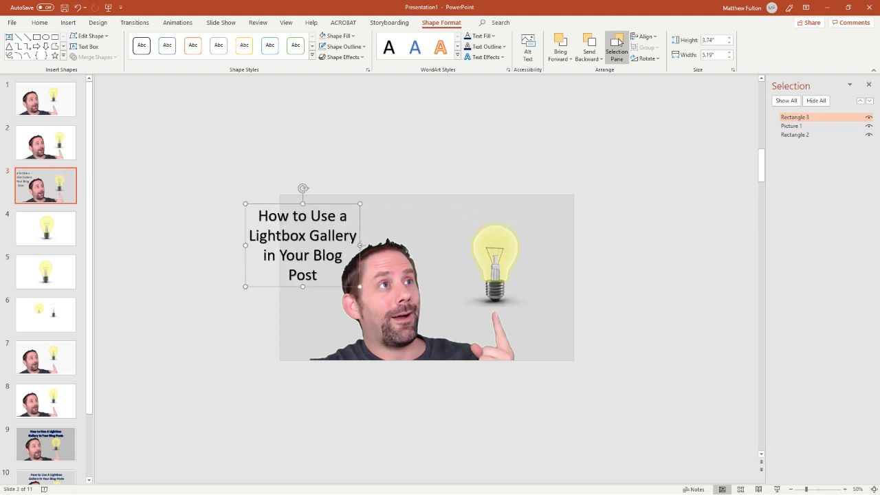
pyautogui.moveTo(363, 247); pyautogui.dragTo(427, 238)
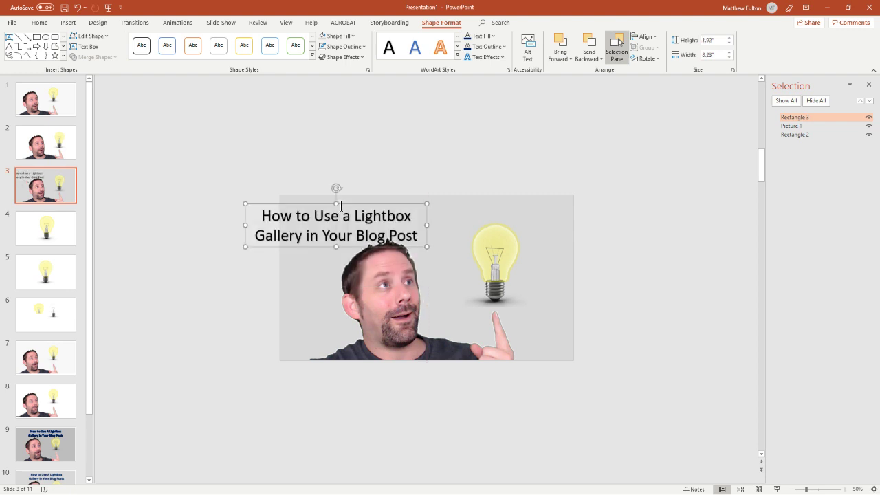
pyautogui.moveTo(341, 205); pyautogui.dragTo(428, 199)
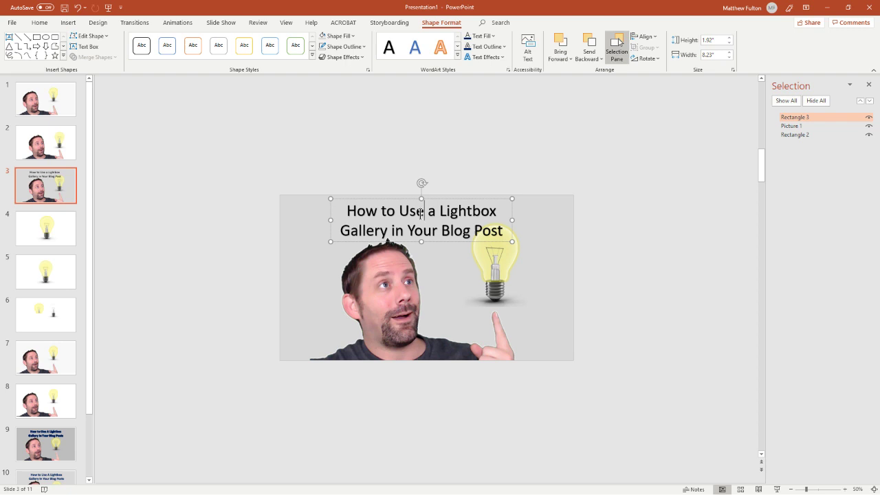
# - Apply the white, blue-outlined WordArt style to the whole title text
pyautogui.hotkey('ctrl', 'a')
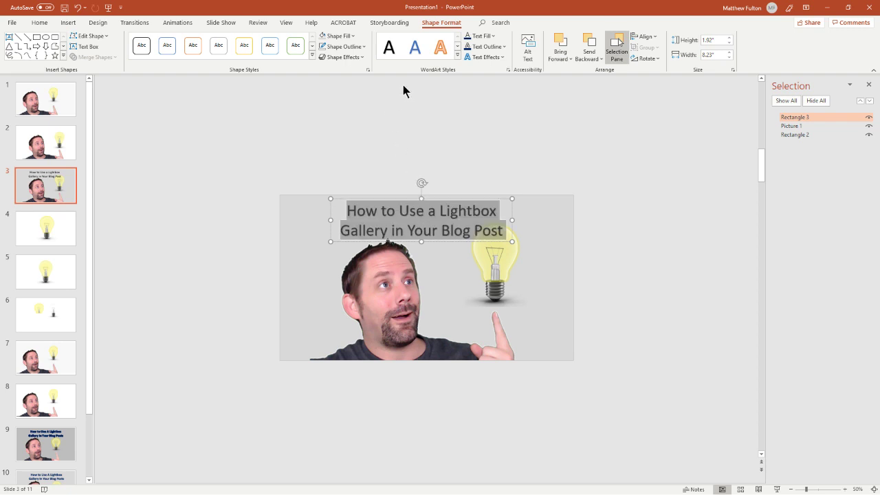
pyautogui.click(456, 54)
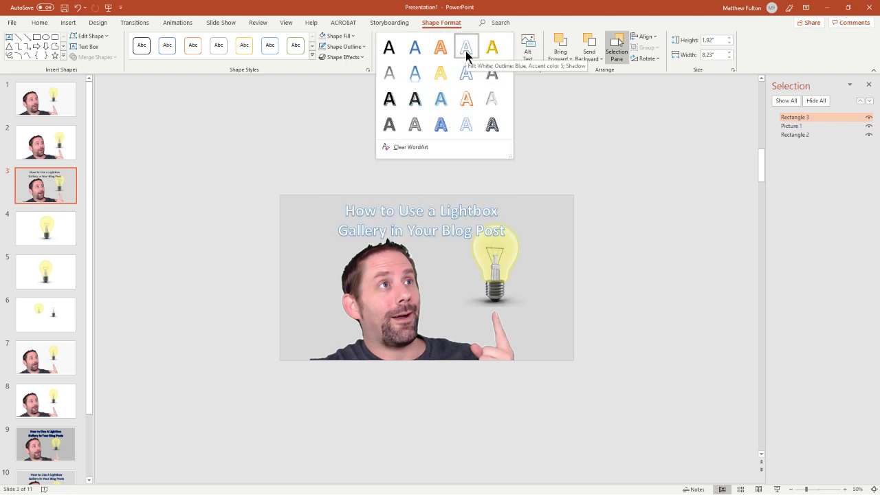
pyautogui.click(466, 55)
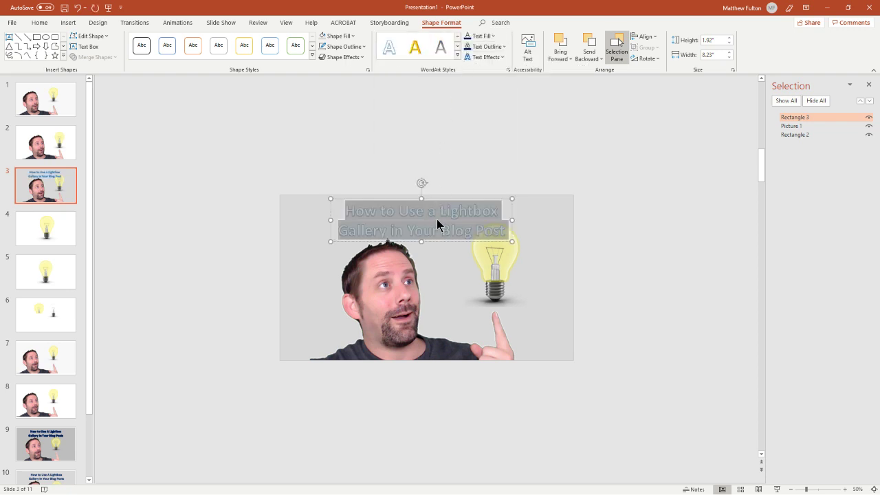
# - Give the title text a dark-blue fill and a dark-blue outline
pyautogui.click(494, 34)
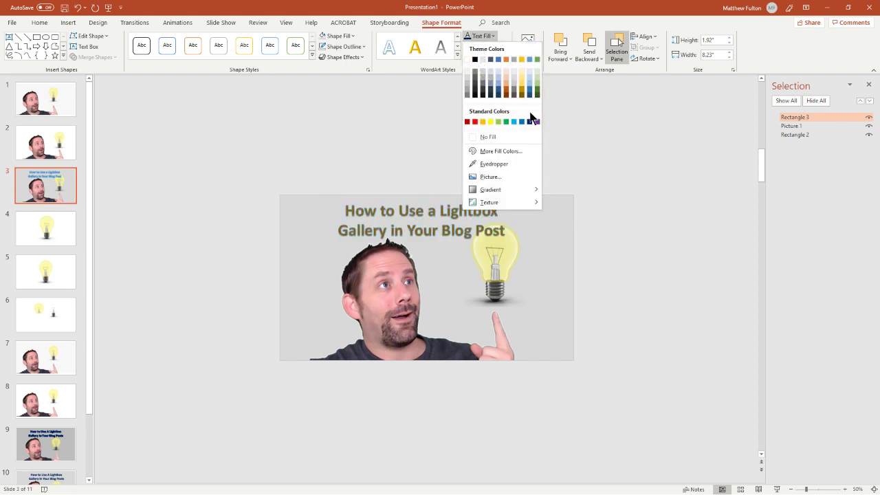
pyautogui.click(530, 122)
pyautogui.click(504, 47)
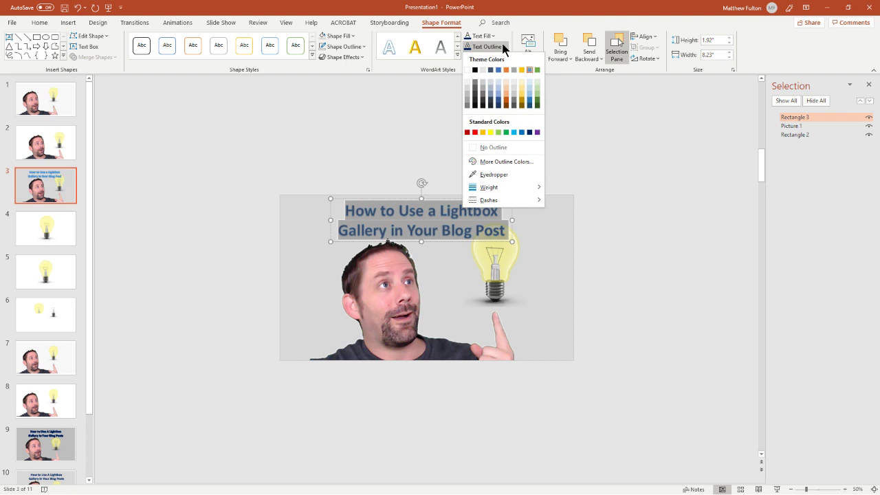
pyautogui.click(528, 133)
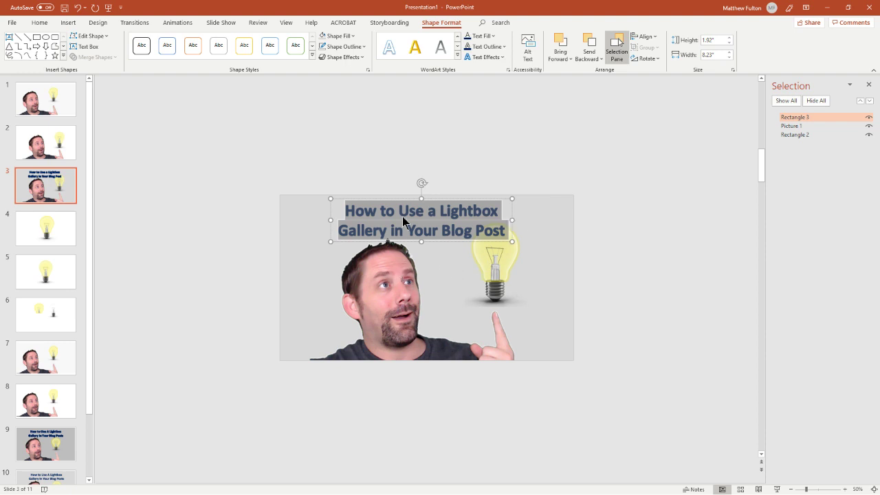
pyautogui.click(378, 302)
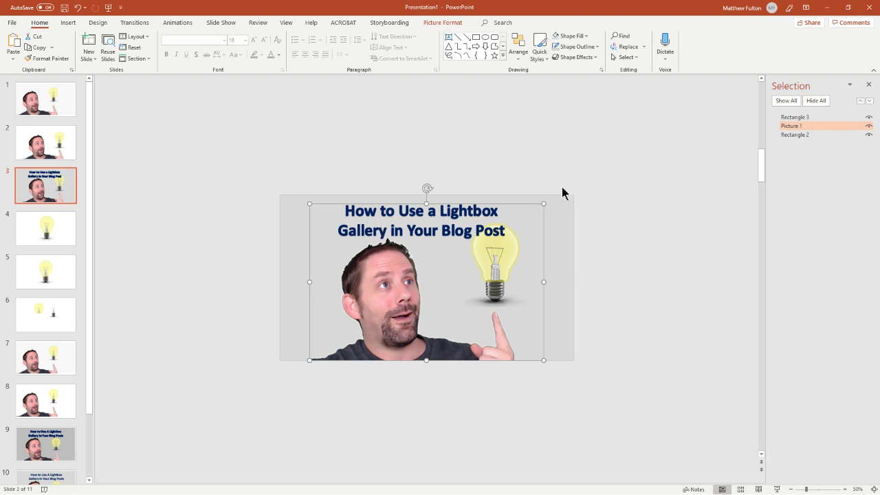
# - Shrink the man photo from its top-right corner, shift it right, and nudge the title slightly lower
pyautogui.moveTo(544, 204); pyautogui.dragTo(501, 246)
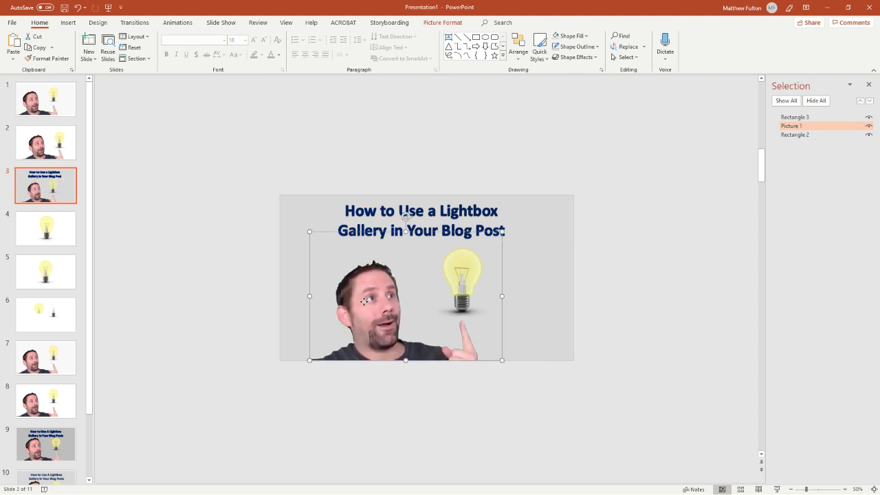
pyautogui.moveTo(364, 304); pyautogui.dragTo(379, 302)
pyautogui.click(402, 199)
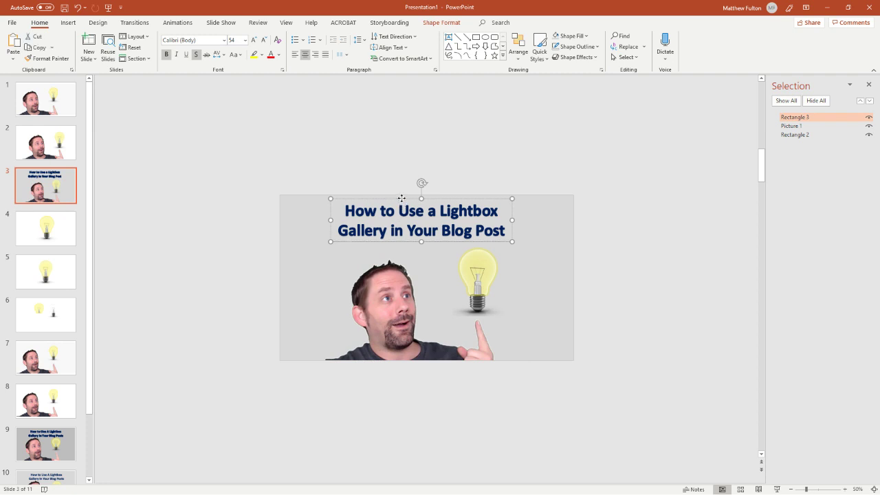
pyautogui.moveTo(402, 199); pyautogui.dragTo(404, 205)
pyautogui.click(400, 159)
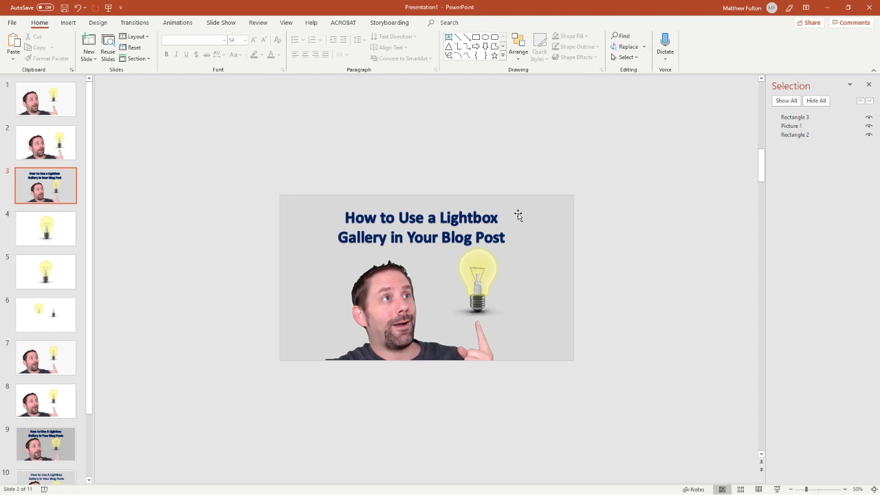
# - Select all three objects on slide 3 and add a new blank slide after it
pyautogui.click(630, 59)
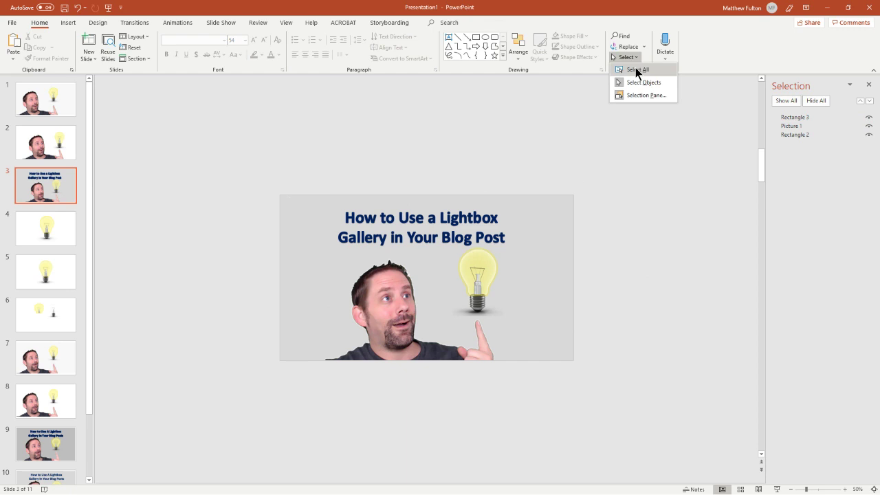
pyautogui.click(635, 67)
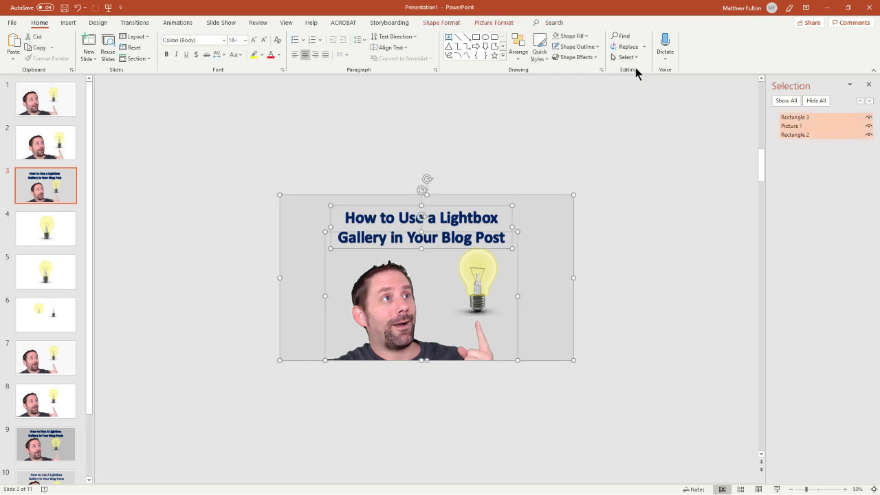
pyautogui.click(89, 59)
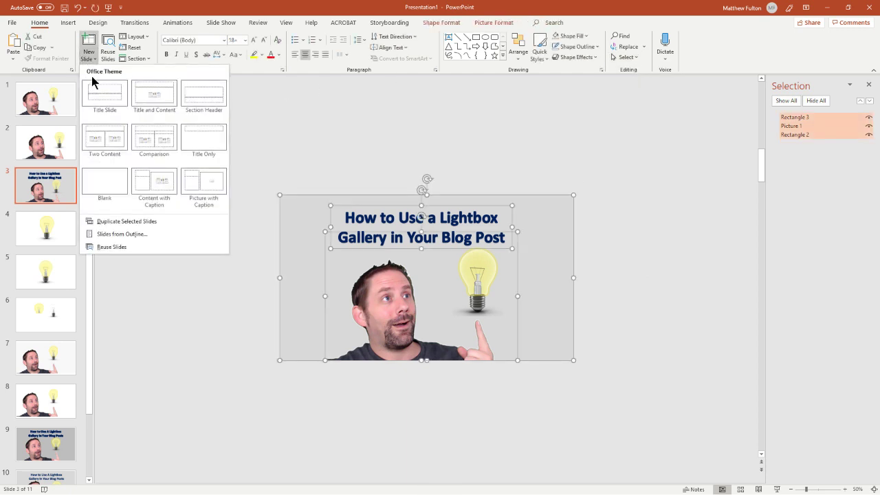
pyautogui.click(102, 184)
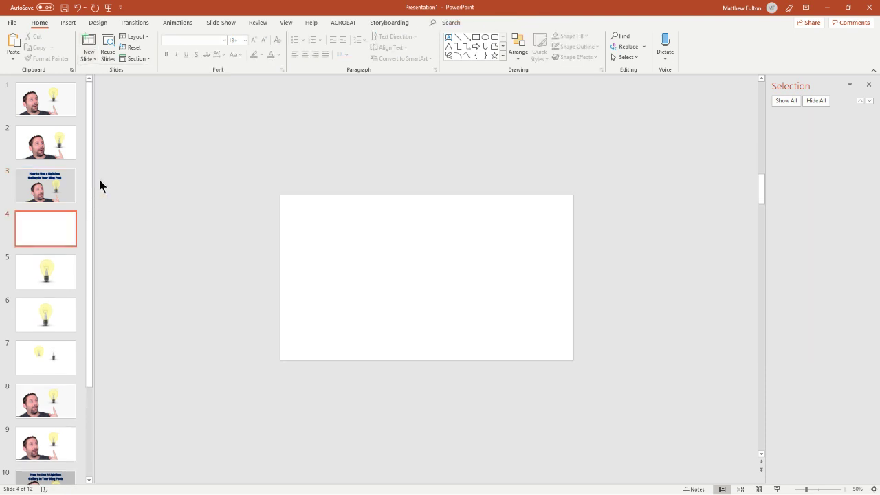
# - Paste the copied design onto the blank slide as a single picture and close Design Ideas
pyautogui.rightClick(333, 212)
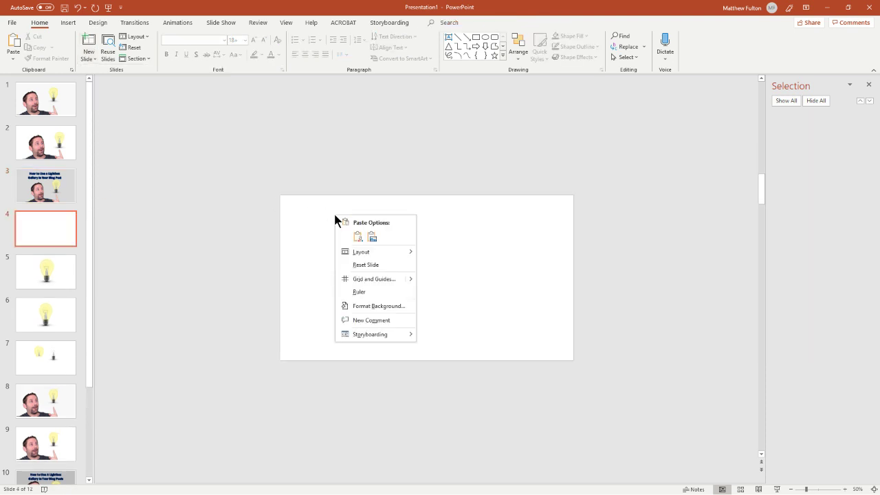
pyautogui.click(371, 237)
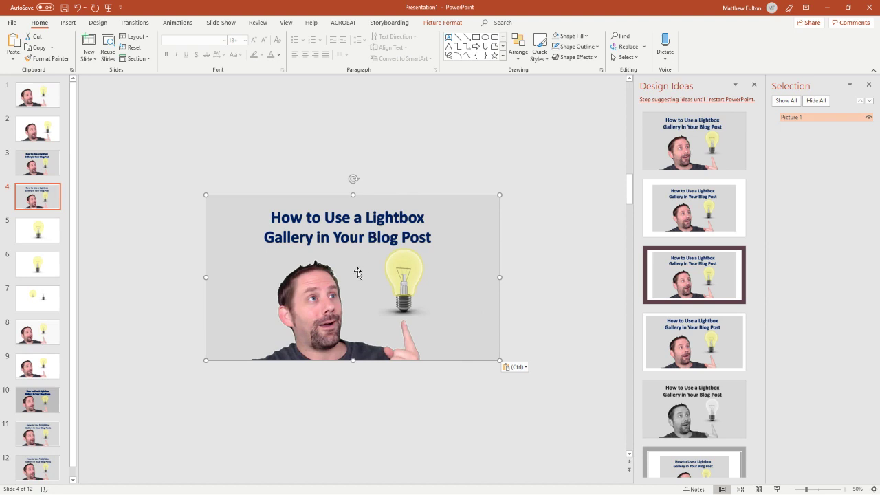
pyautogui.click(404, 158)
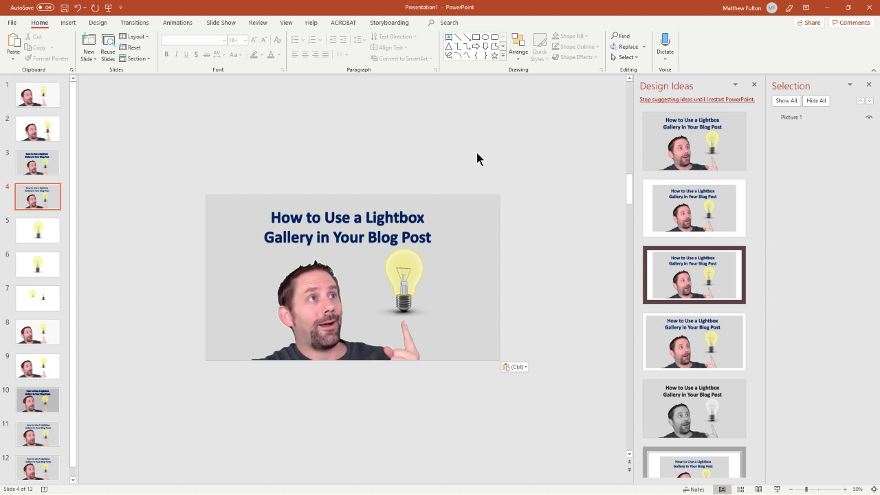
pyautogui.click(755, 84)
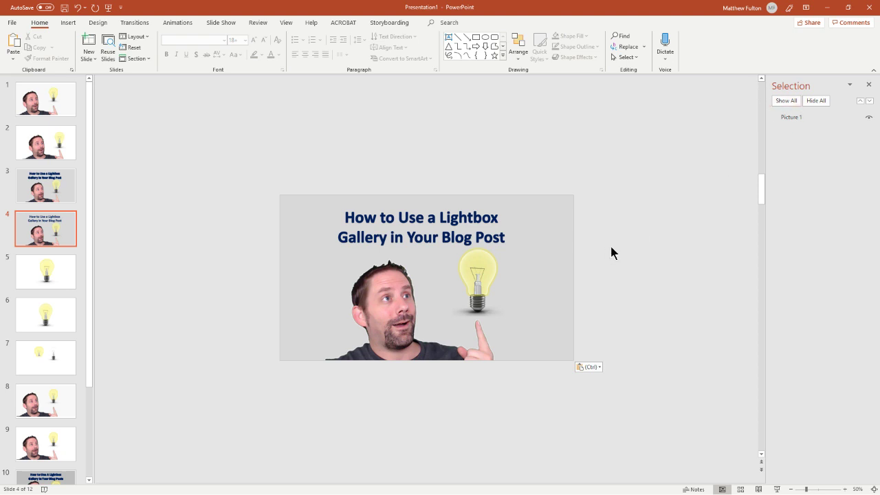
# - Hide the selection pane and snip the whole slide 4 thumbnail with Snipping Tool
pyautogui.scroll(5, 635, 295)
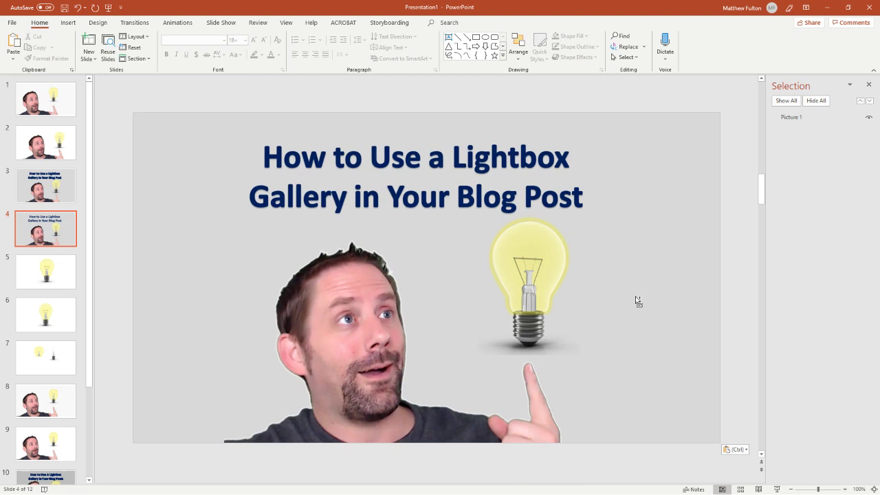
pyautogui.click(869, 84)
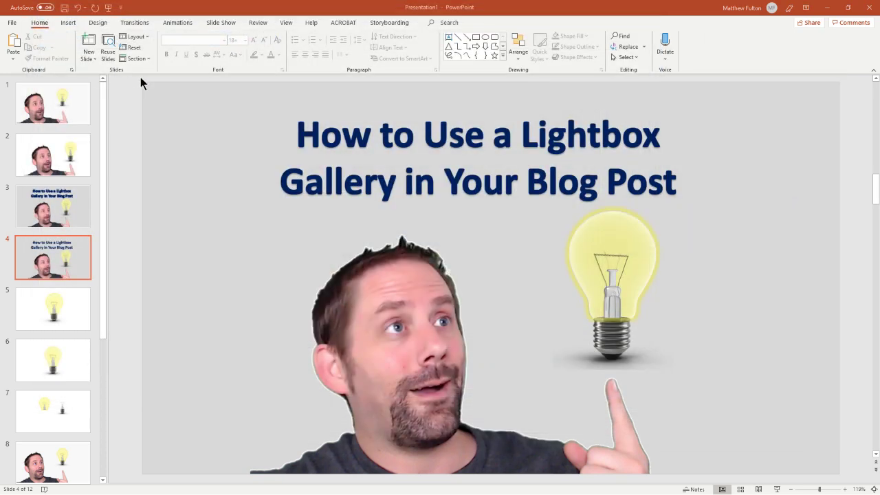
pyautogui.hotkey('ctrl', 'alt', 's')
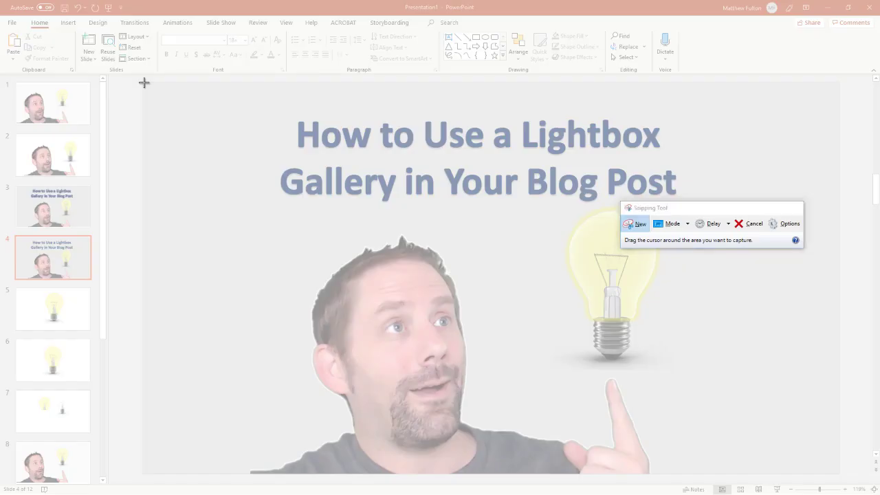
pyautogui.moveTo(143, 83); pyautogui.dragTo(839, 472)
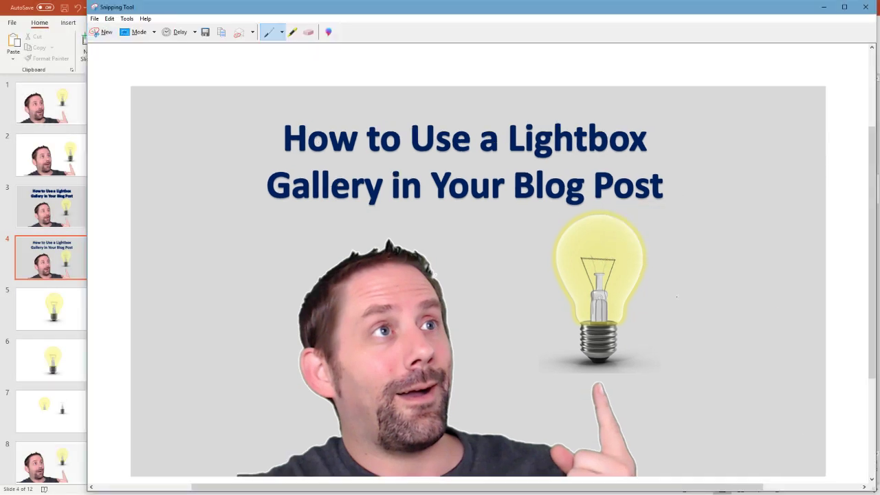
# - Save the snip as 'Lightbox 2' PNG in the Lightbox folder
pyautogui.rightClick(471, 234)
pyautogui.click(489, 259)
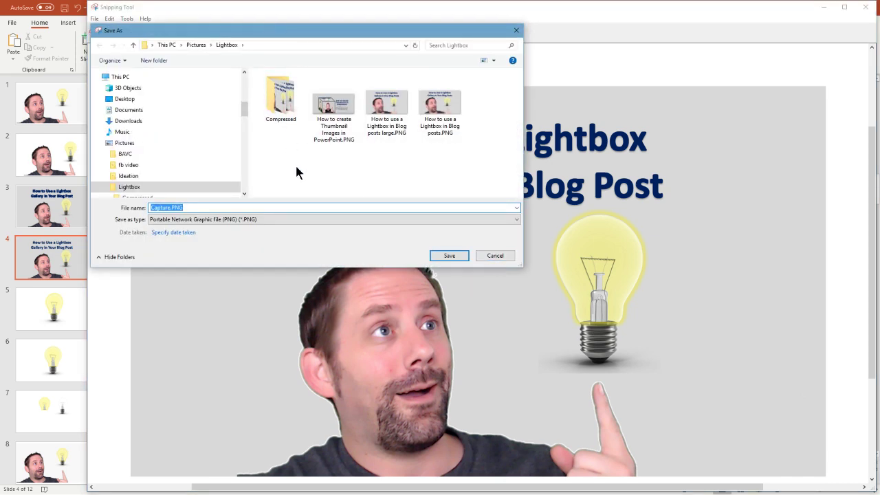
pyautogui.write('Lightbox 2')
pyautogui.press('Return')
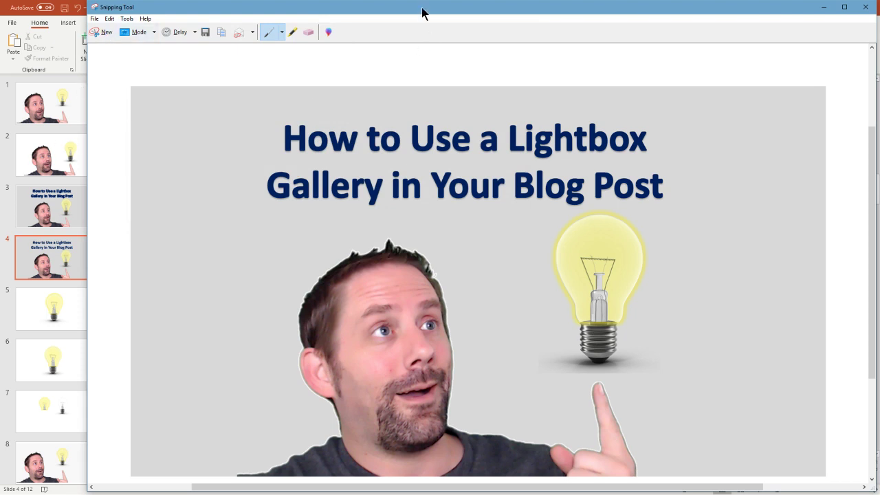
pyautogui.moveTo(422, 10); pyautogui.dragTo(432, 21)
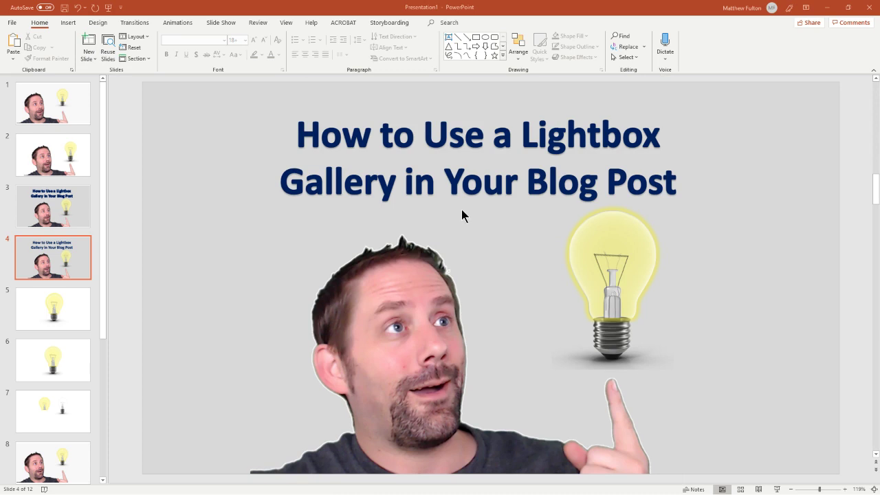
# - Zoom PowerPoint out to 50% and snip the smaller slide
pyautogui.scroll(-7, 461, 212)
pyautogui.scroll(-1, 461, 212)
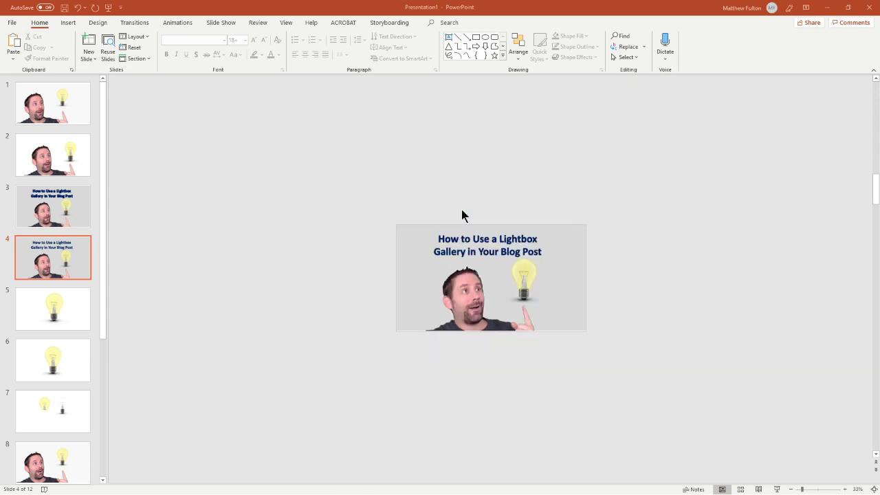
pyautogui.scroll(1, 461, 211)
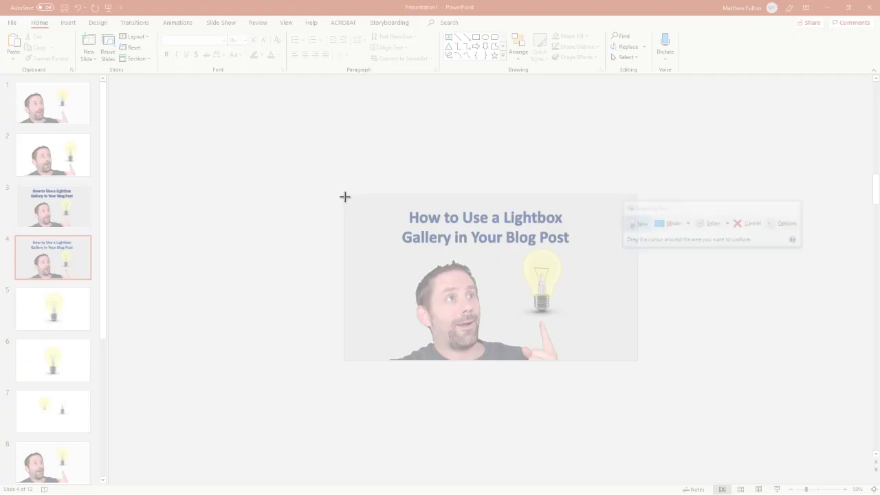
pyautogui.moveTo(345, 196); pyautogui.dragTo(637, 360)
# - Save the new snip as 'Lightbox 2 small' PNG in the Lightbox folder
pyautogui.rightClick(481, 273)
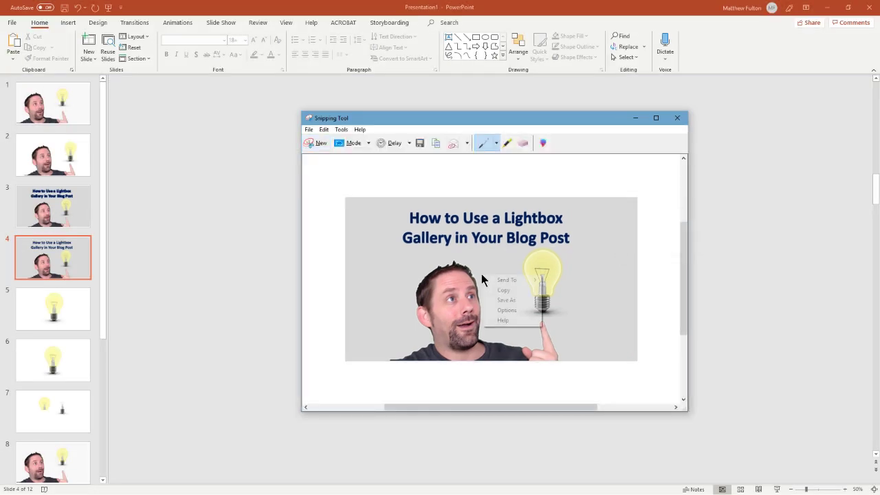
pyautogui.click(502, 300)
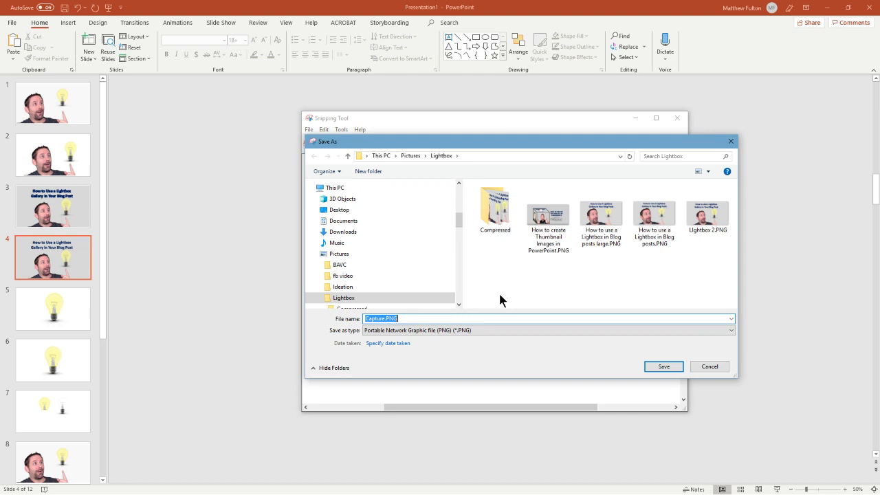
pyautogui.write('Lightbox')
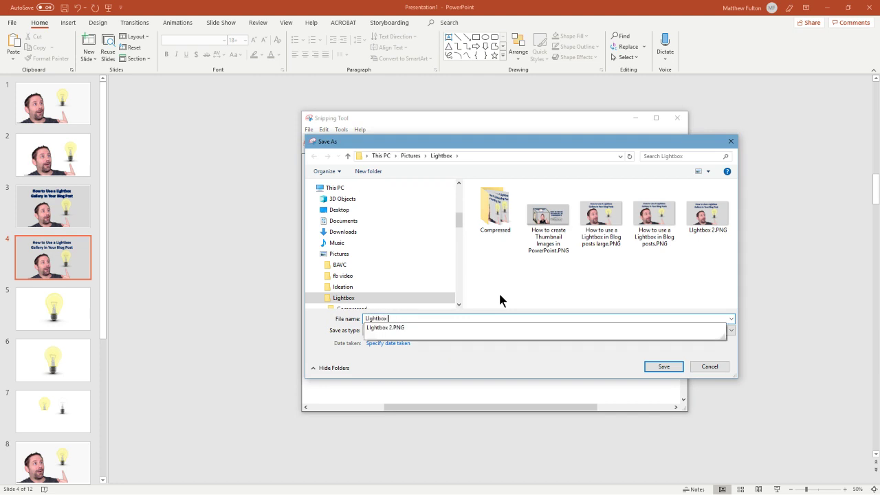
pyautogui.write(' 2 sma')
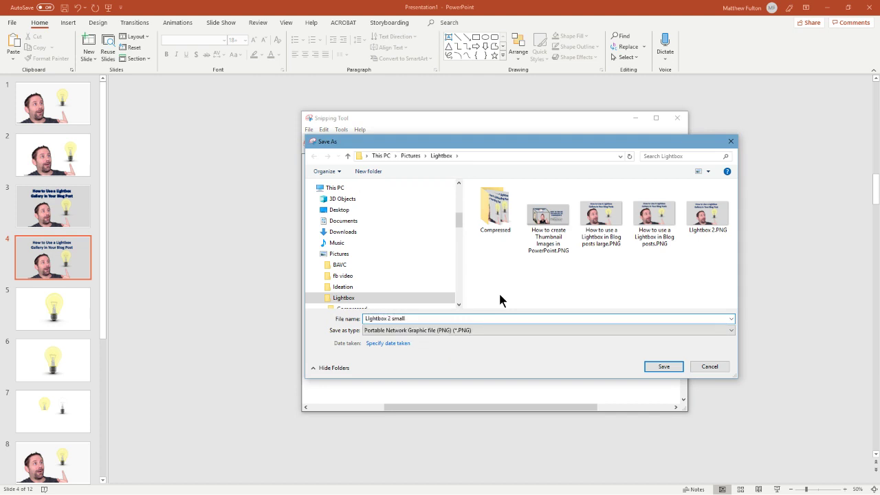
pyautogui.write('ll')
pyautogui.click(663, 366)
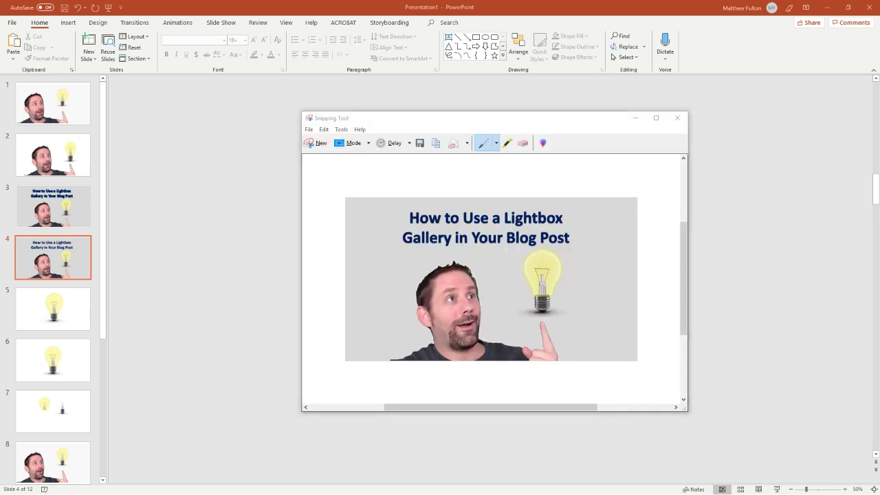
# - Maximize the Compressed folder window and go up to the Lightbox folder
pyautogui.moveTo(879, 104); pyautogui.dragTo(406, 53)
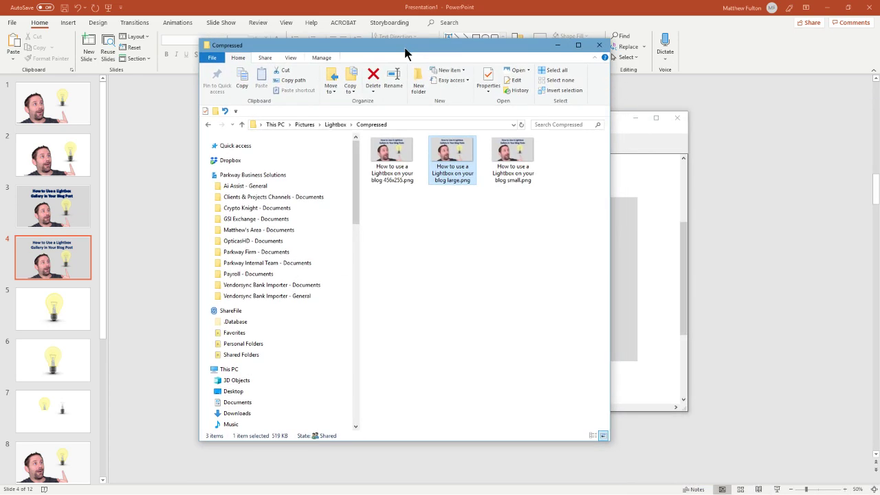
pyautogui.click(581, 45)
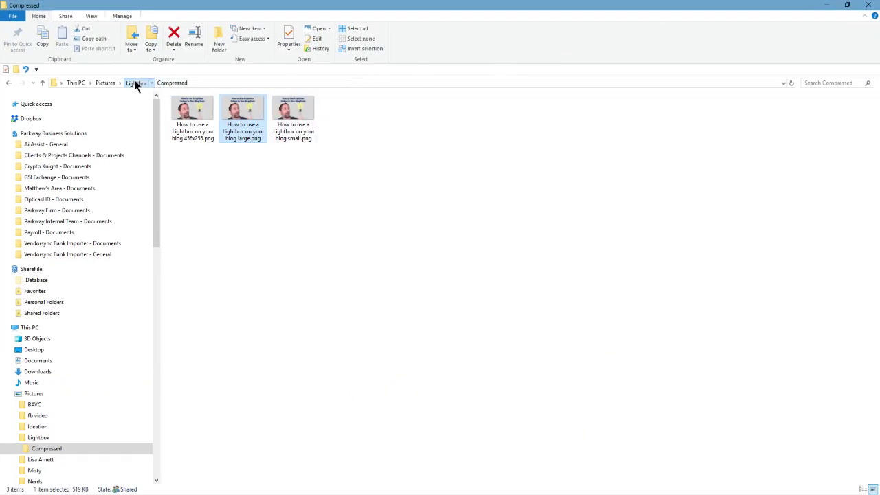
pyautogui.click(136, 83)
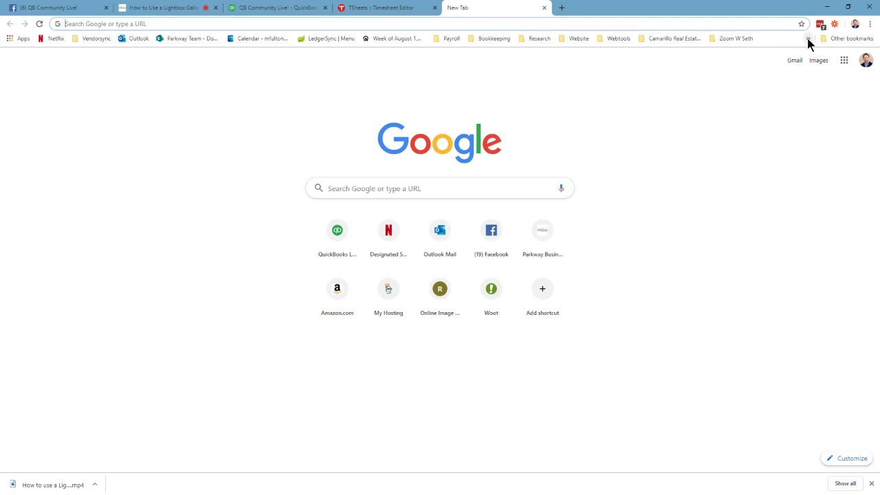
# - Open the Webtools bookmark folder to reach the ResizeImage.net bookmark
pyautogui.click(618, 39)
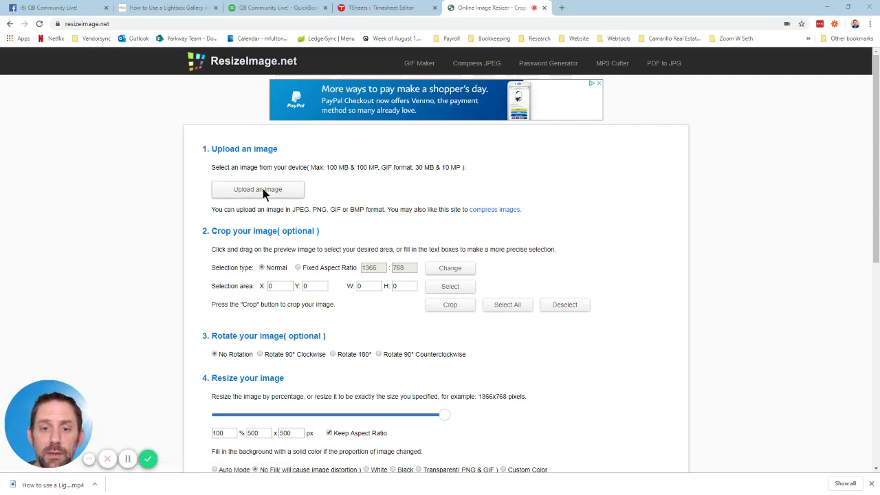
# - Upload Lightbox 2.PNG to ResizeImage.net
pyautogui.click(262, 192)
pyautogui.click(537, 96)
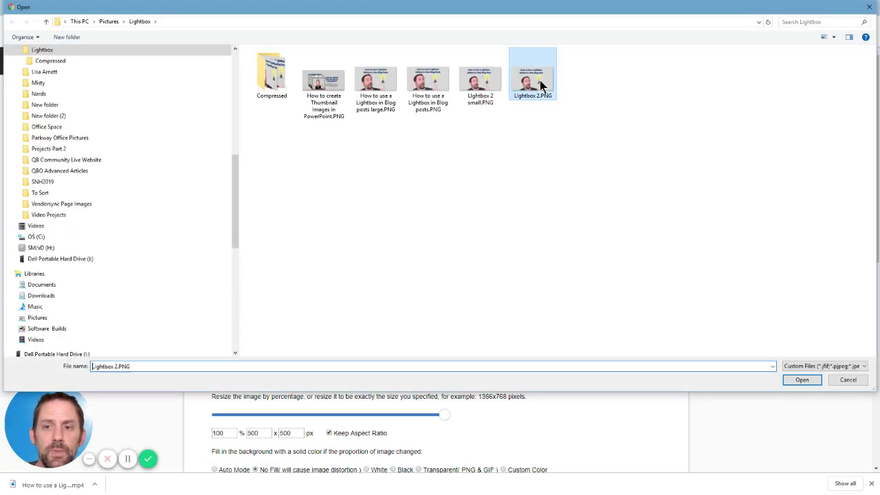
pyautogui.click(800, 380)
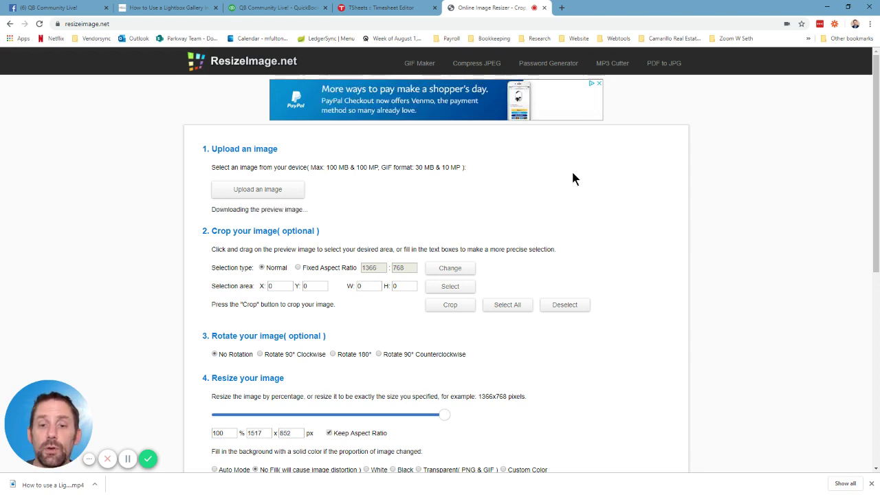
# - Draw a crop box over the preview, then clear it to keep the image uncropped
pyautogui.scroll(-2, 567, 244)
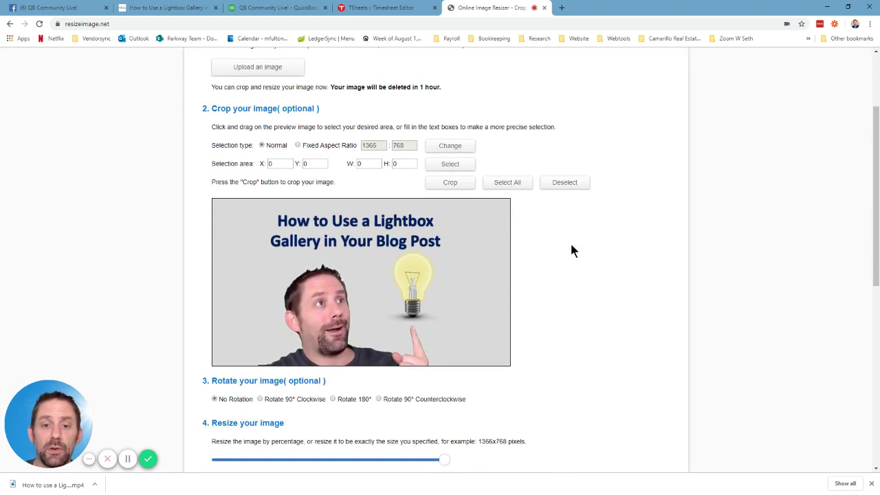
pyautogui.moveTo(215, 206); pyautogui.dragTo(499, 372)
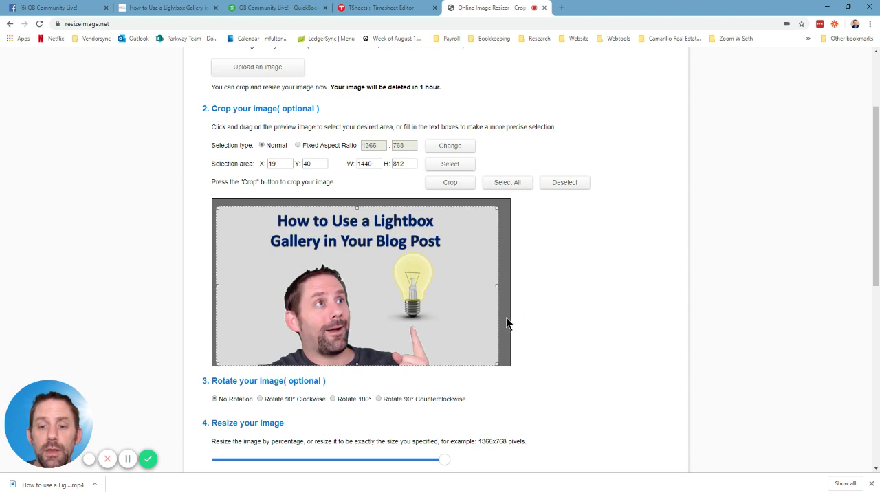
pyautogui.click(557, 237)
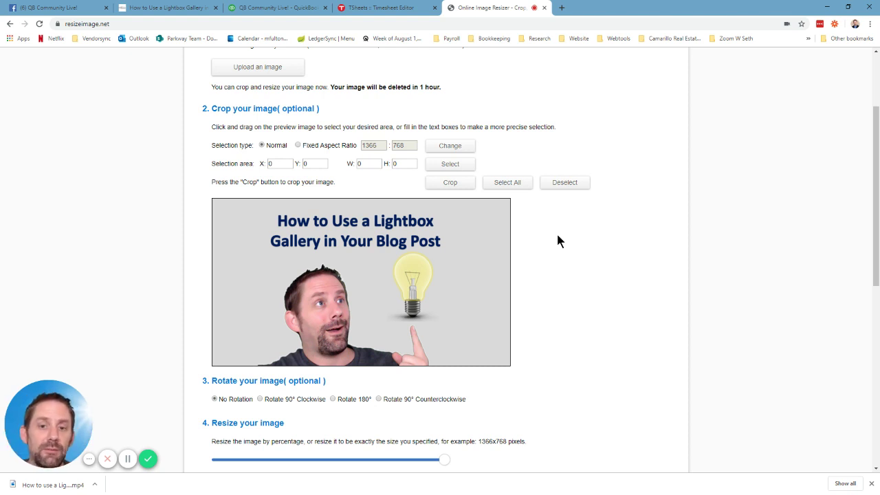
# - Compress the 1517x852 PNG losslessly from 691.3 KB to 451.8 KB and download it
pyautogui.scroll(-4, 373, 316)
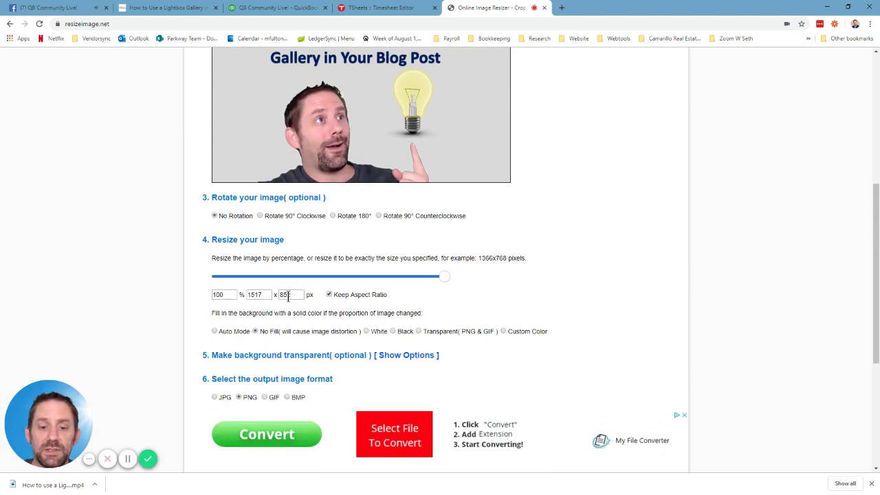
pyautogui.scroll(-2, 253, 371)
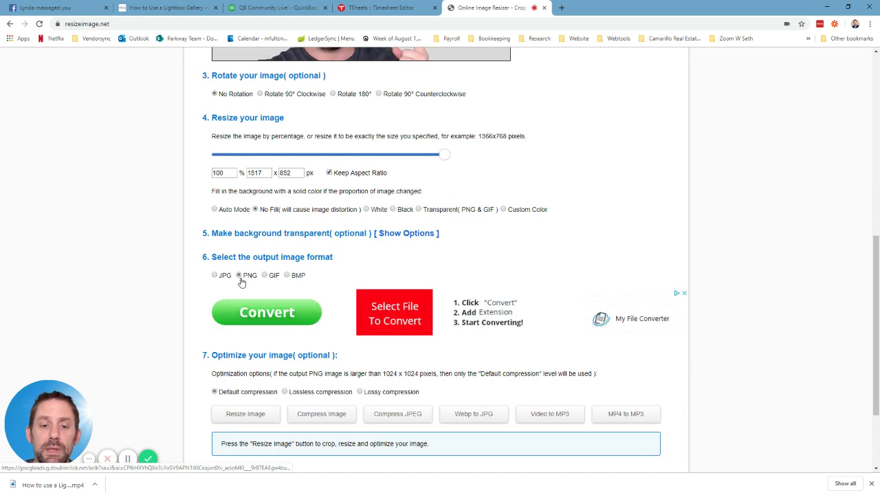
pyautogui.click(284, 392)
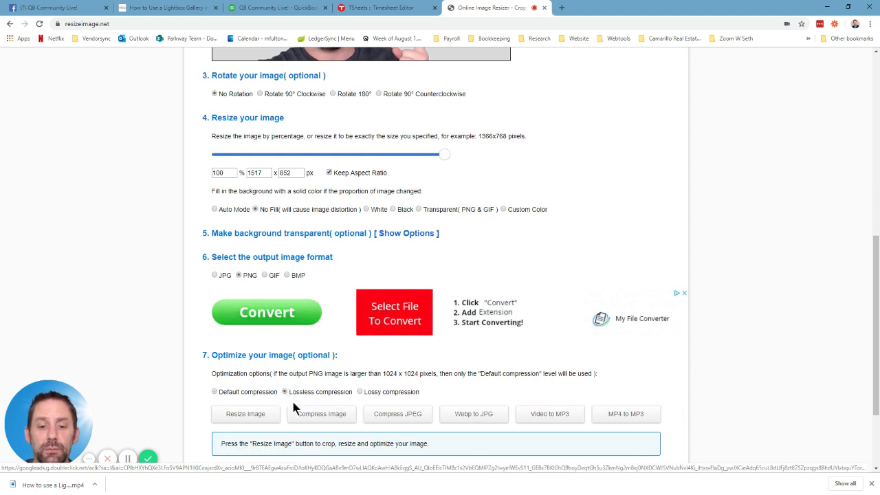
pyautogui.click(244, 414)
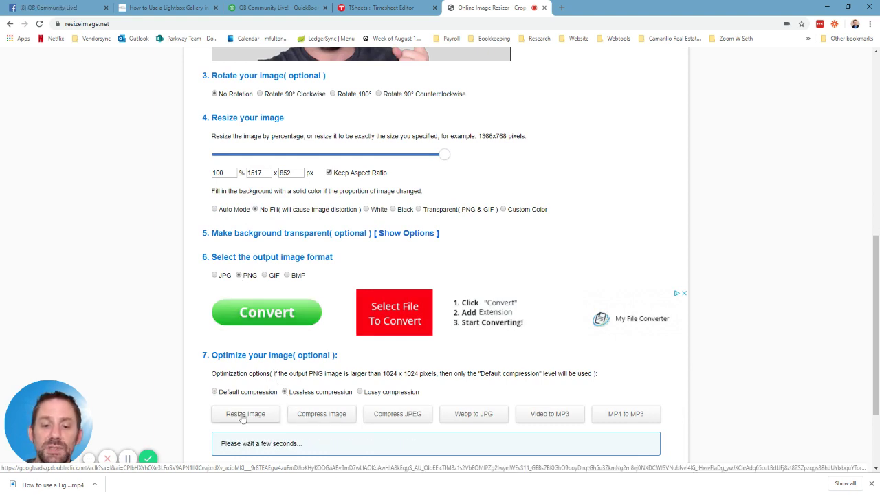
pyautogui.scroll(-2, 262, 415)
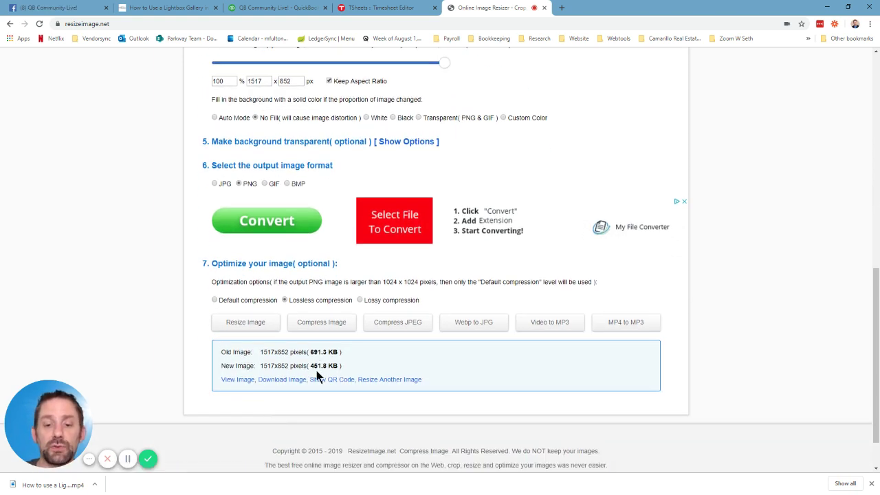
pyautogui.click(278, 380)
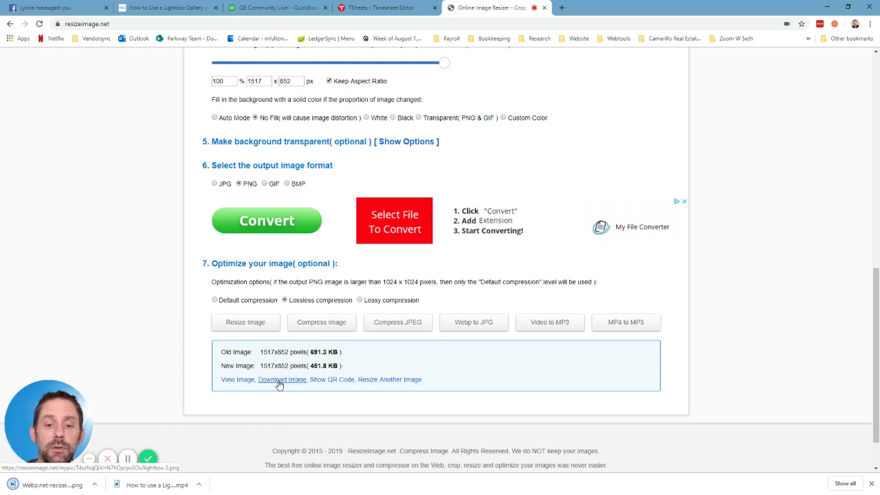
# - Resize the PNG to 50% (759 x 426 px, 120.3 KB) and download it
pyautogui.click(228, 81)
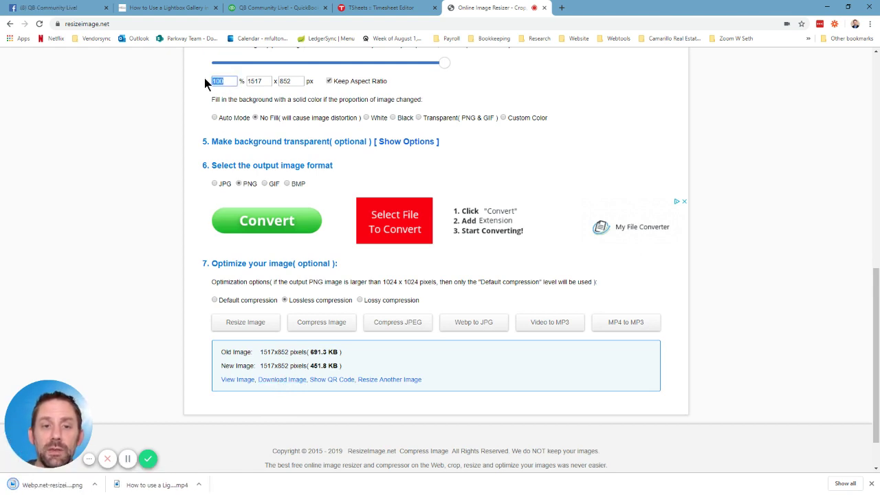
pyautogui.write('50')
pyautogui.press('Tab')
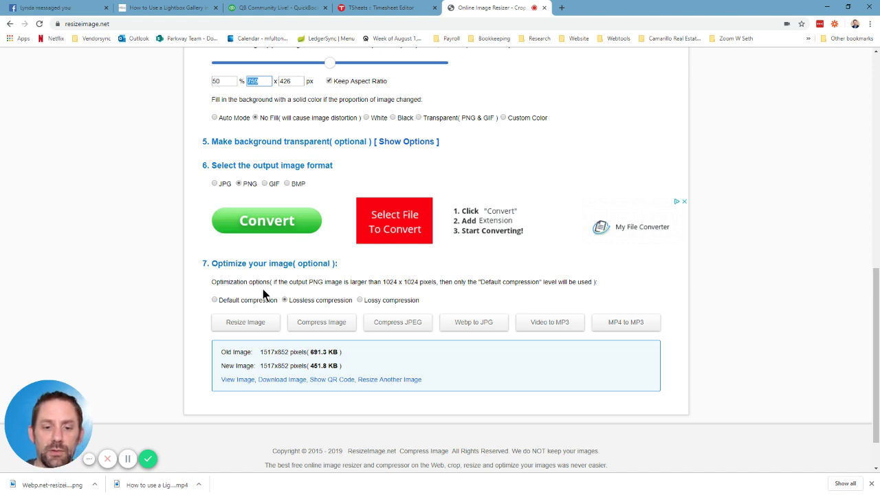
pyautogui.click(261, 326)
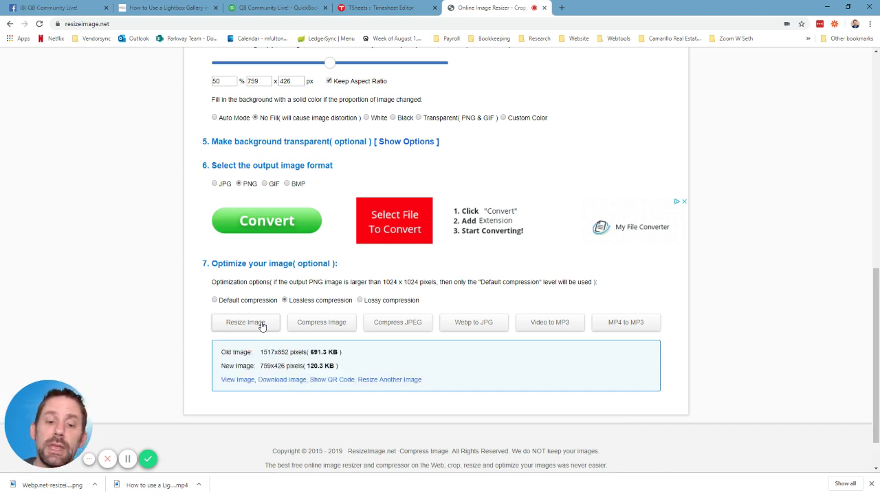
pyautogui.click(273, 380)
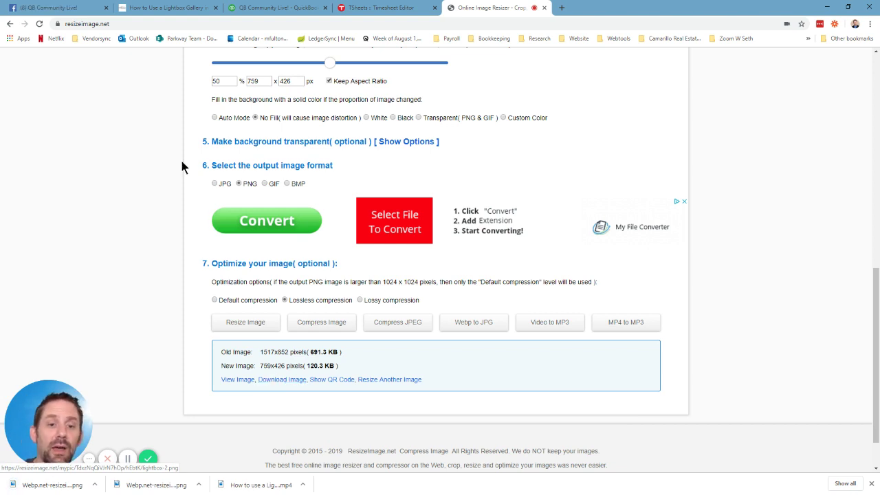
# - Convert the 759x426 image to JPG with normal compression at 80% quality (21.8 KB) and download it
pyautogui.click(214, 184)
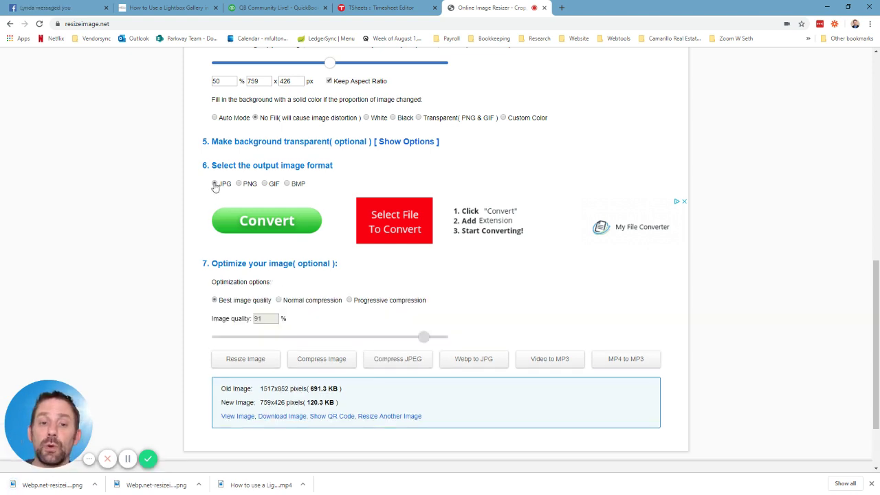
pyautogui.click(279, 300)
pyautogui.doubleClick(270, 317)
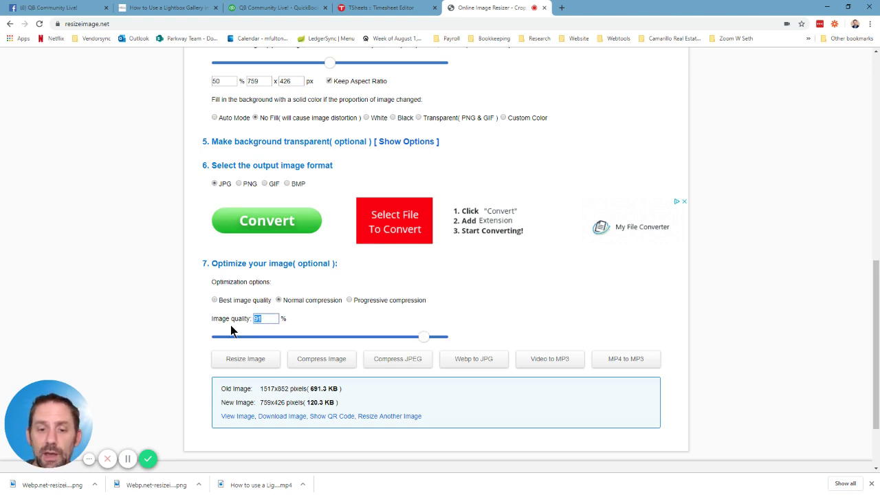
pyautogui.write('80')
pyautogui.press('Tab')
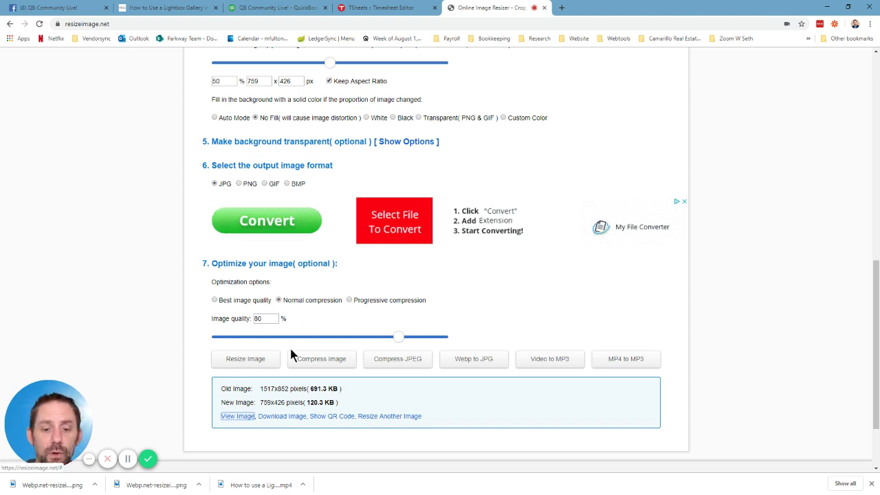
pyautogui.click(244, 364)
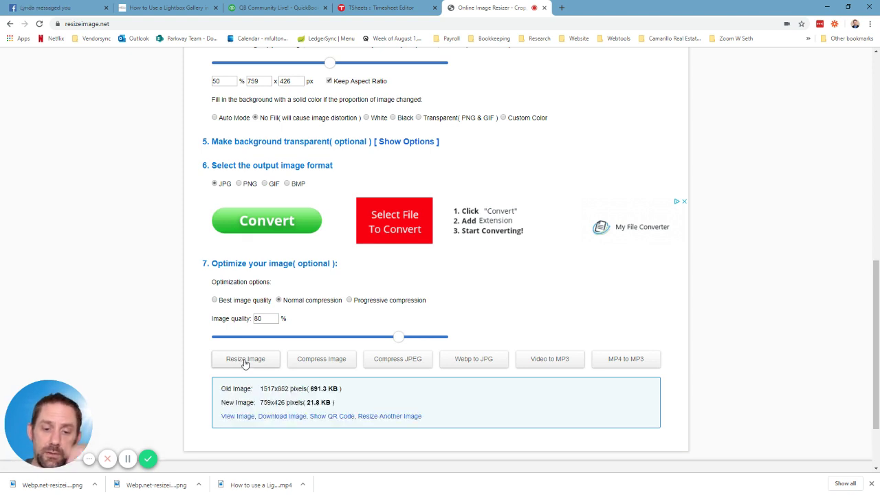
pyautogui.click(284, 422)
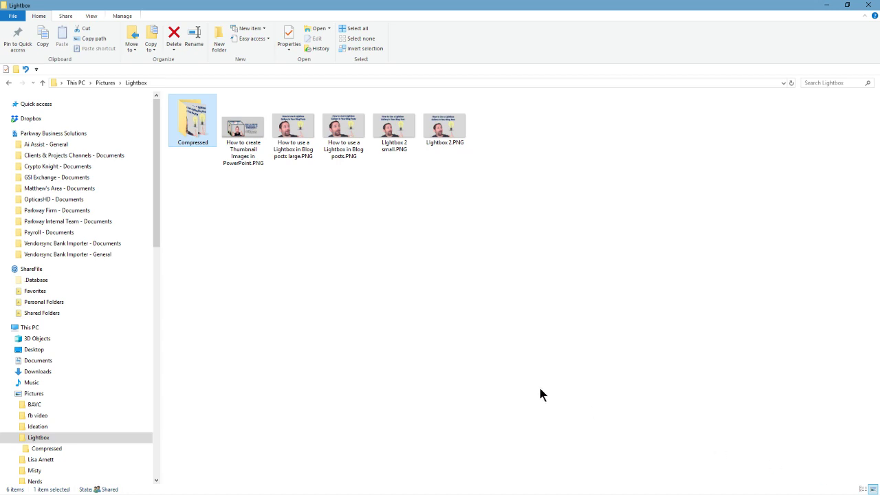
# - Start renaming Lightbox 2.PNG in File Explorer, then cancel so its name stays unchanged
pyautogui.click(432, 129)
pyautogui.rightClick(432, 129)
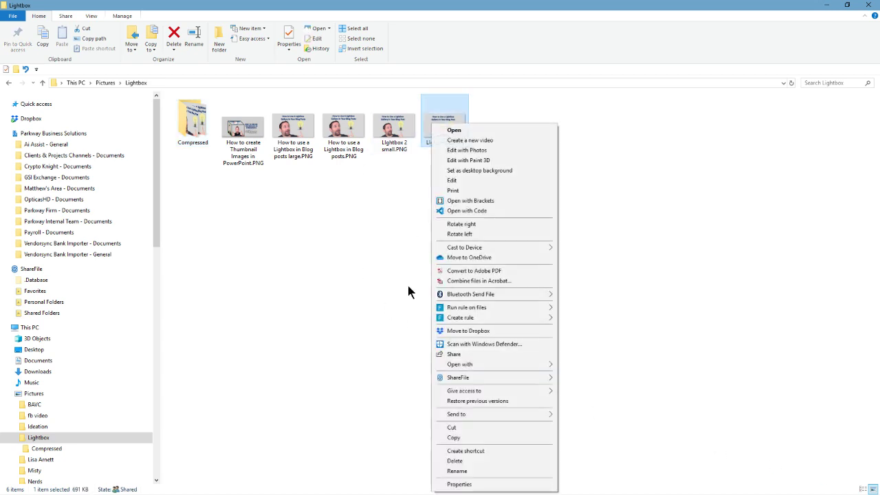
pyautogui.click(456, 471)
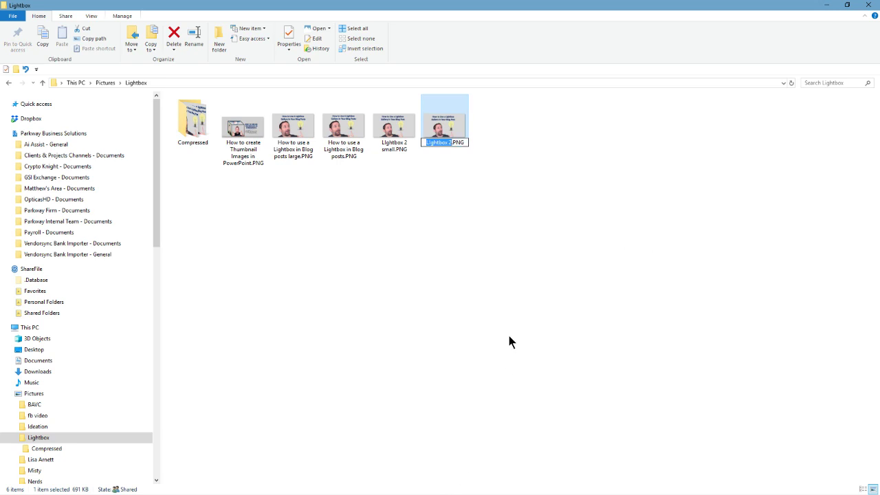
pyautogui.press('Escape')
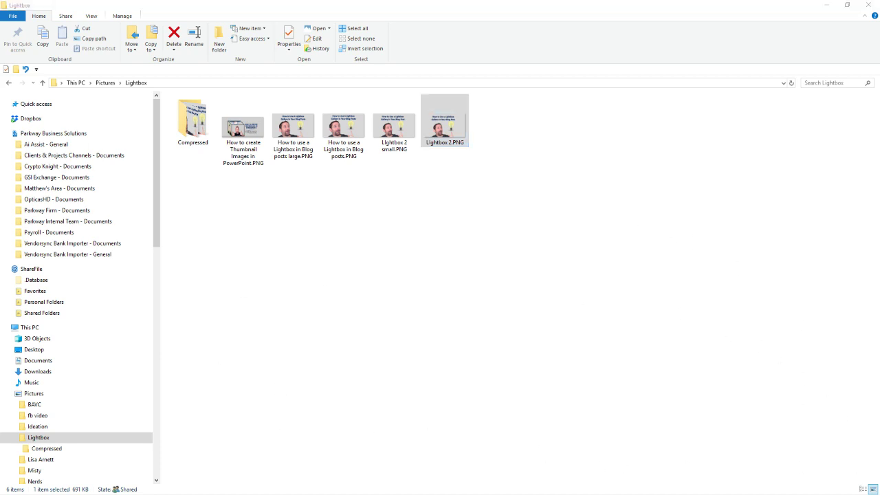
# - In the maximized Downloads window, rename the three downloads to Lightbox 2 large.jpg, Lightbox 2 large.png and Lightbox 2 small.png
pyautogui.moveTo(456, 59); pyautogui.dragTo(393, 55)
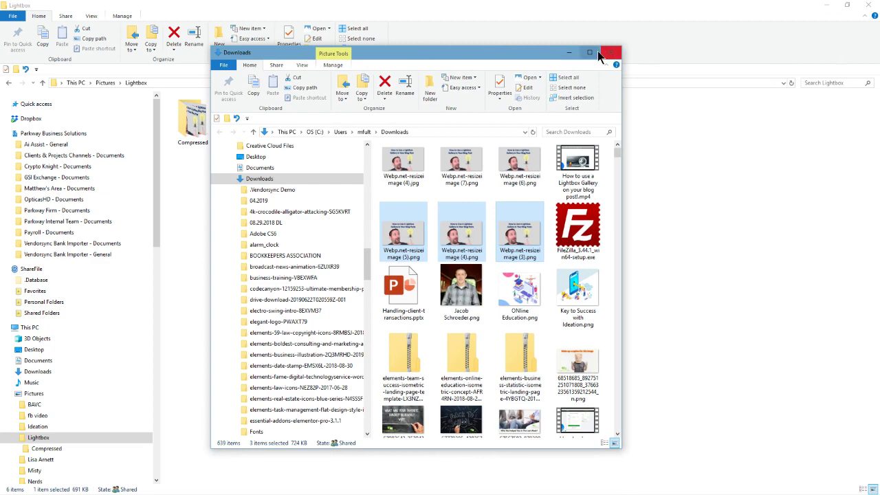
pyautogui.click(593, 54)
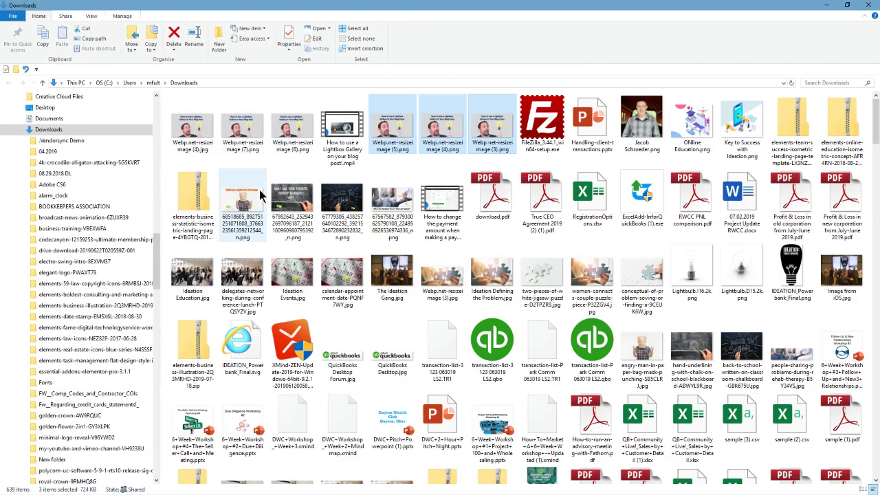
pyautogui.click(189, 134)
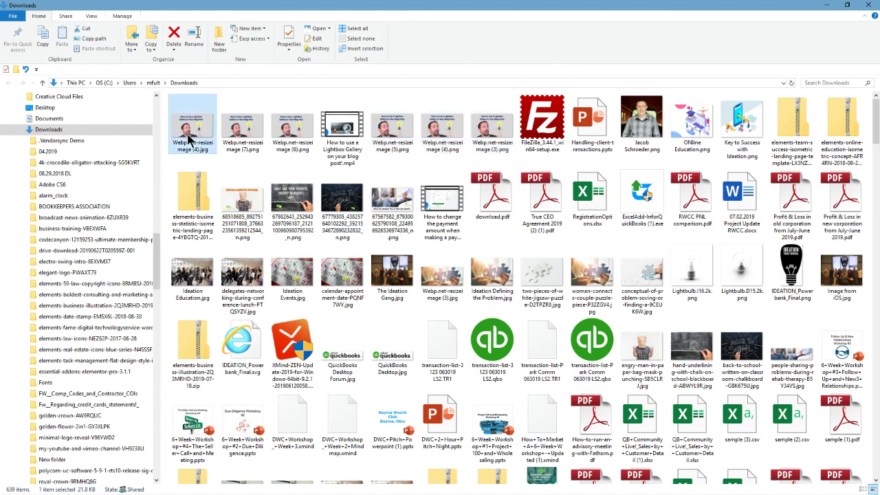
pyautogui.rightClick(189, 137)
pyautogui.click(221, 475)
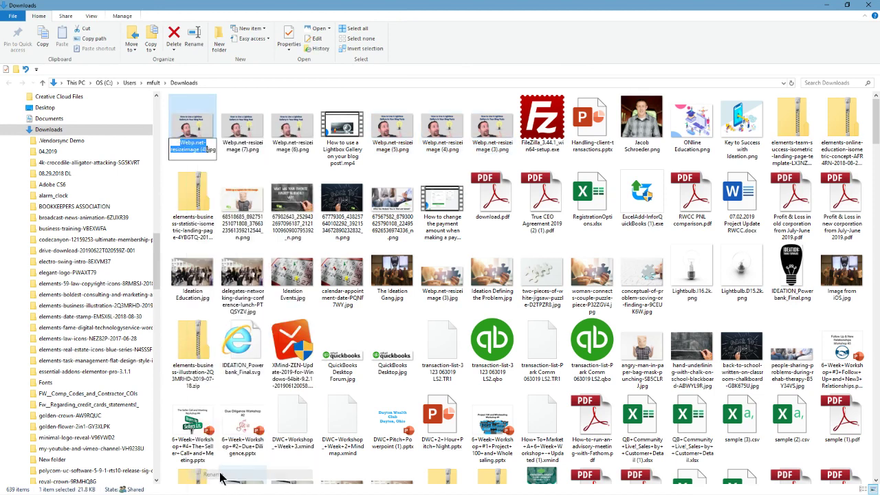
pyautogui.write('Lightbox 2')
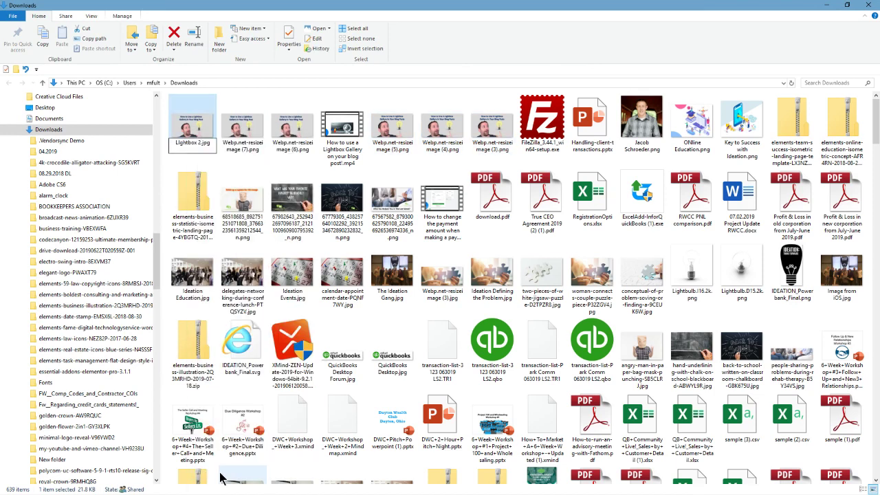
pyautogui.write(' large')
pyautogui.press('Tab')
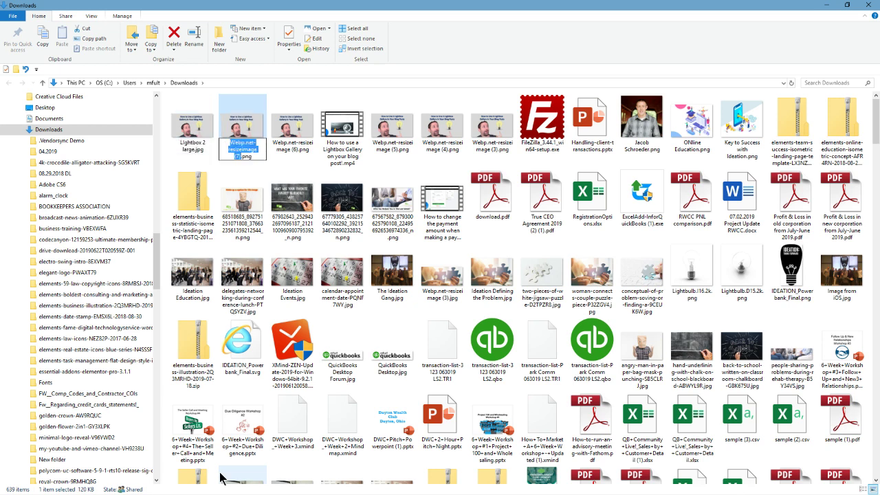
pyautogui.write('Lightbox 2 la')
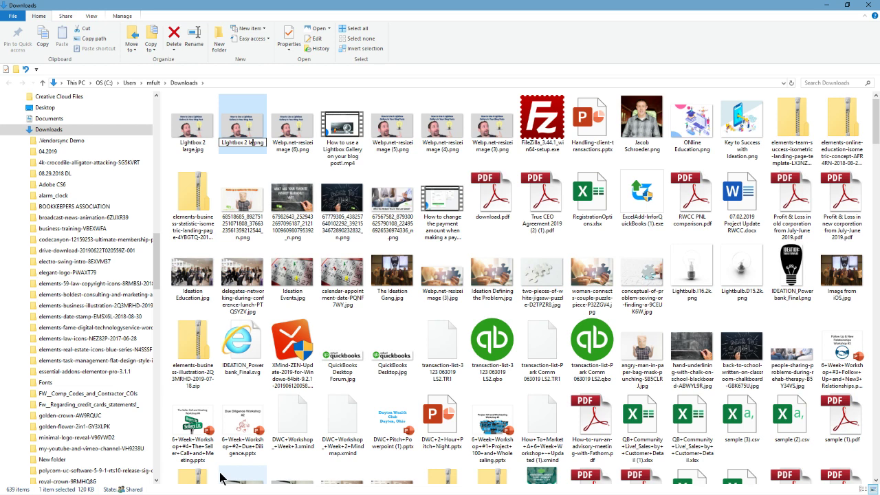
pyautogui.write('rge')
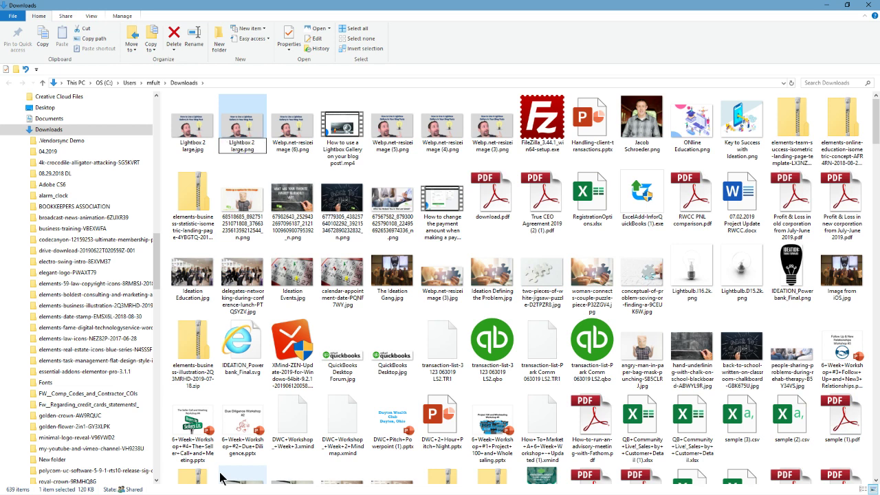
pyautogui.press('Tab')
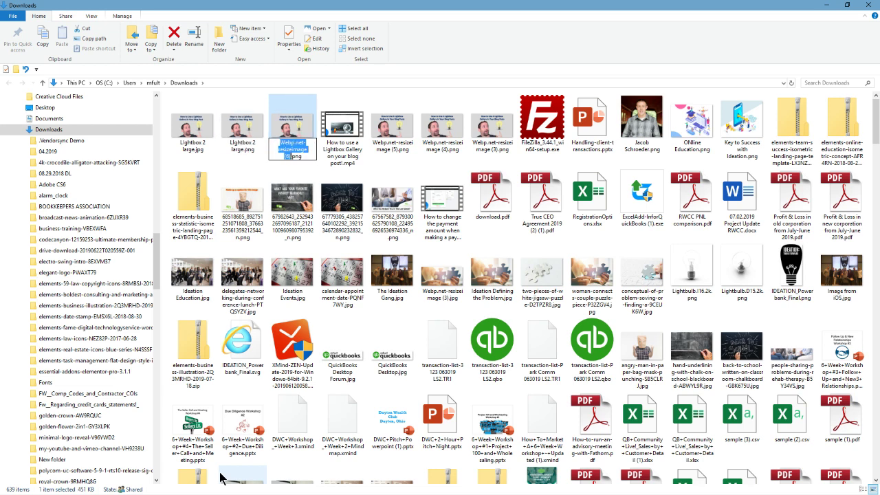
pyautogui.write('Lightbox 2')
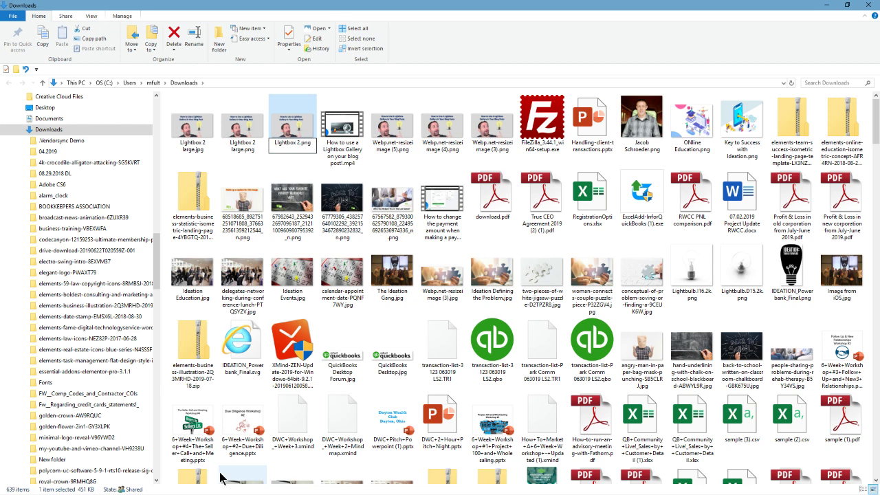
pyautogui.write(' small')
pyautogui.press('Tab')
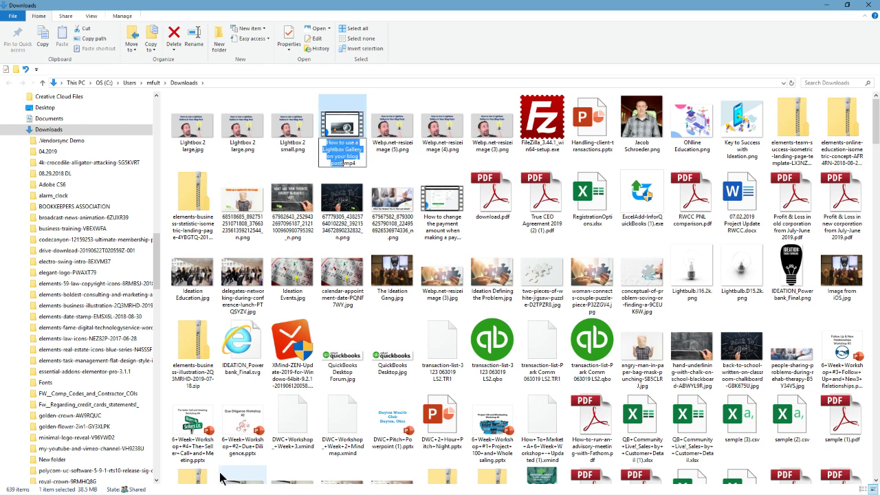
# - Select the three renamed Lightbox 2 images and cut them
pyautogui.click(302, 132)
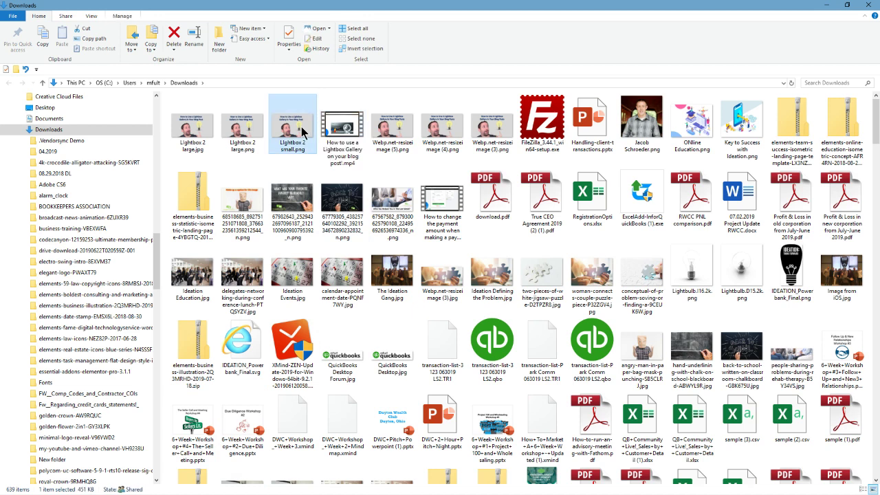
pyautogui.keyDown('ctrl'); pyautogui.click(242, 127); pyautogui.keyUp('ctrl')
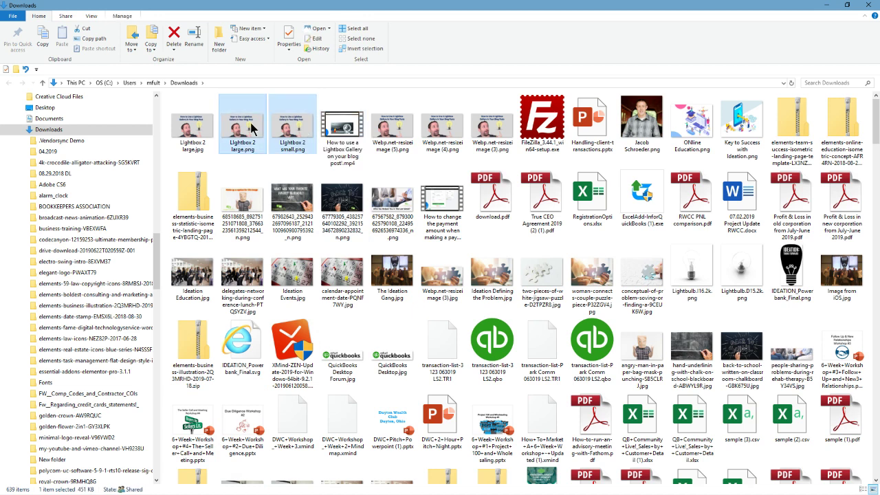
pyautogui.keyDown('ctrl'); pyautogui.click(201, 131); pyautogui.keyUp('ctrl')
pyautogui.rightClick(201, 130)
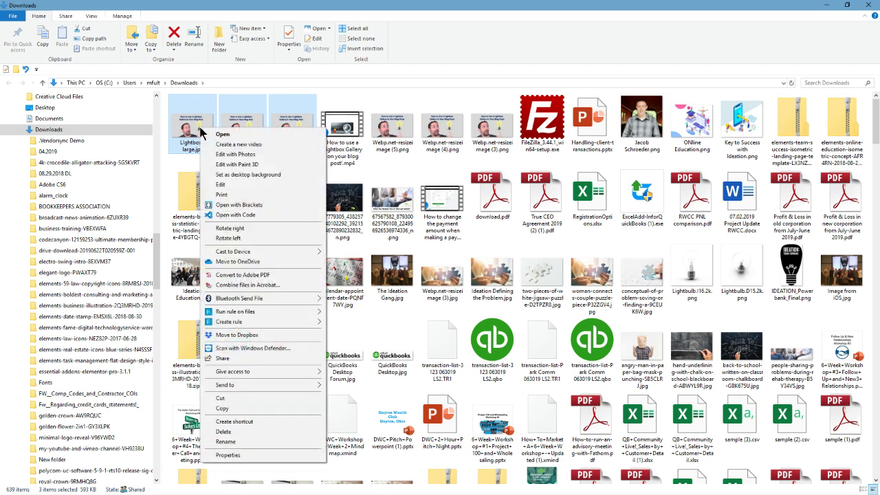
pyautogui.click(222, 398)
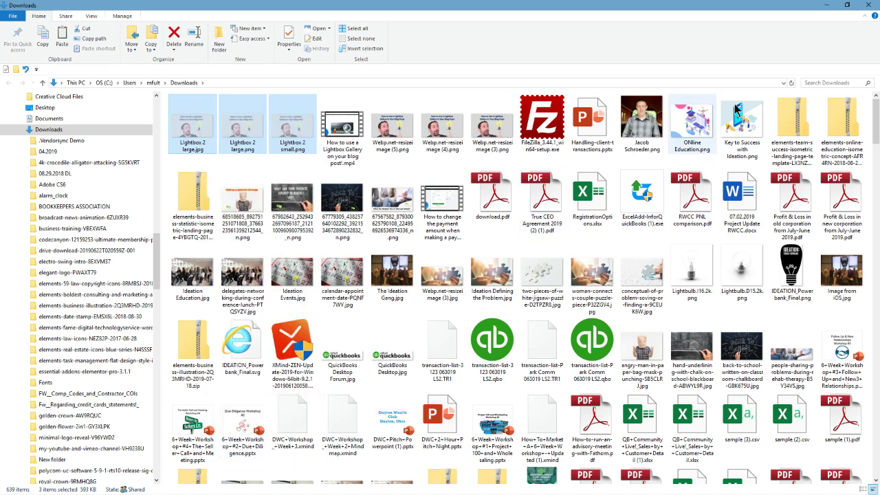
# - Paste the three cut images into the Lightbox folder's Compressed subfolder
pyautogui.click(831, 7)
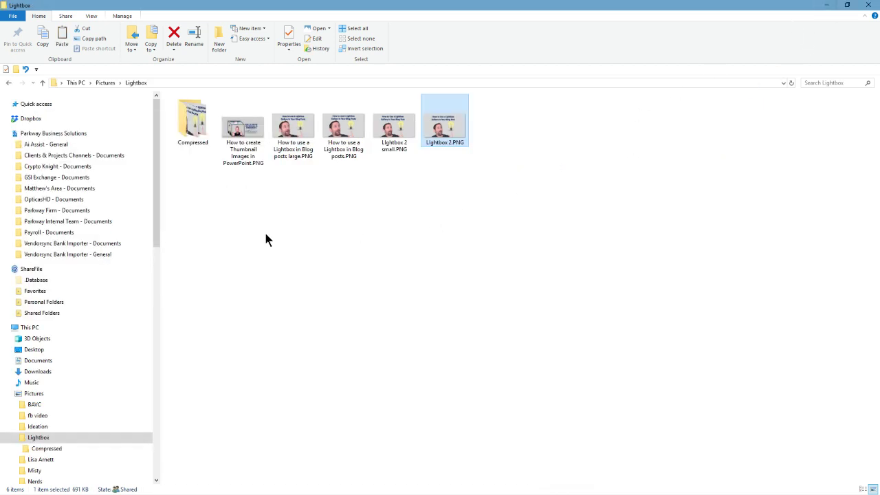
pyautogui.doubleClick(185, 122)
pyautogui.rightClick(469, 162)
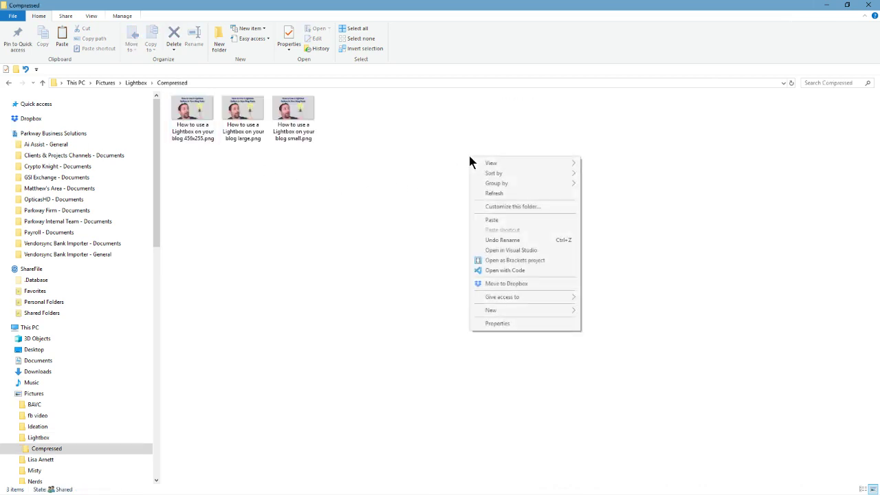
pyautogui.click(489, 220)
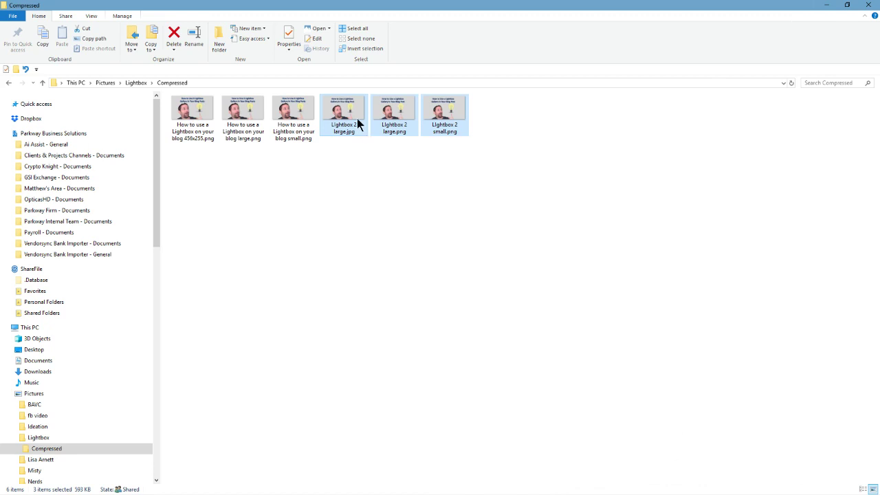
# - Check the size of Lightbox 2 small.png, then return to the Lightbox Gallery blog post in Chrome
pyautogui.click(360, 213)
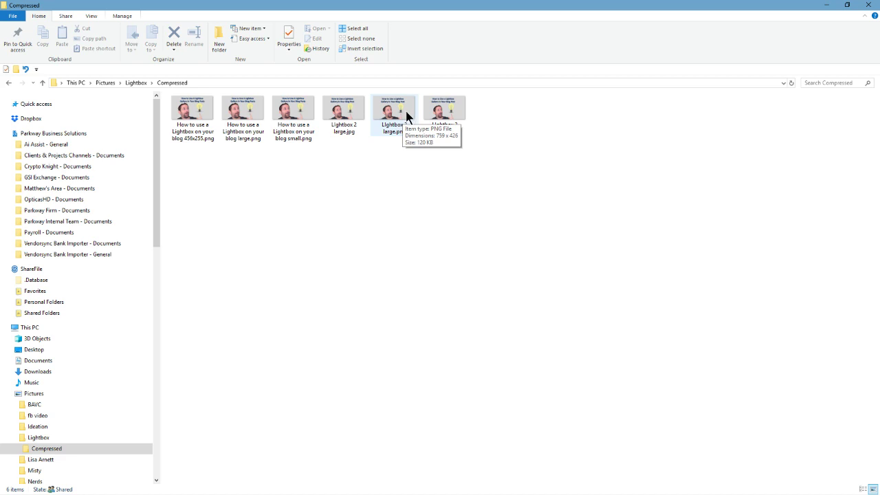
pyautogui.click(443, 112)
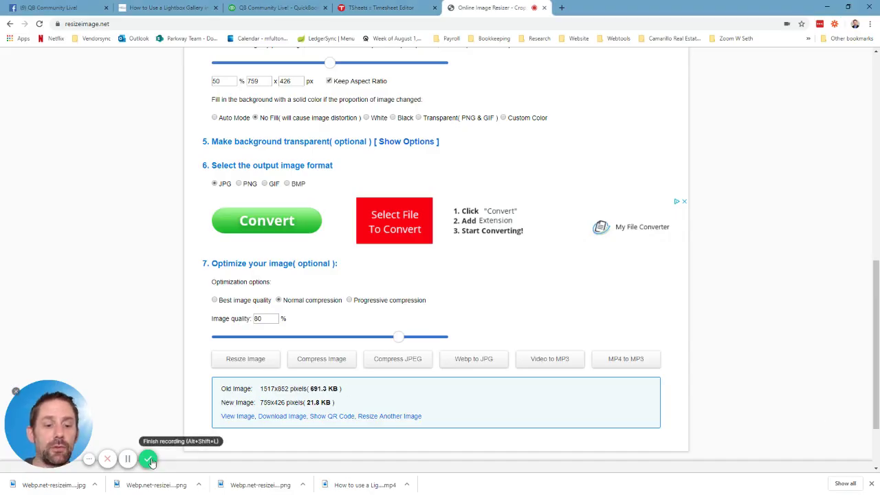
pyautogui.click(181, 8)
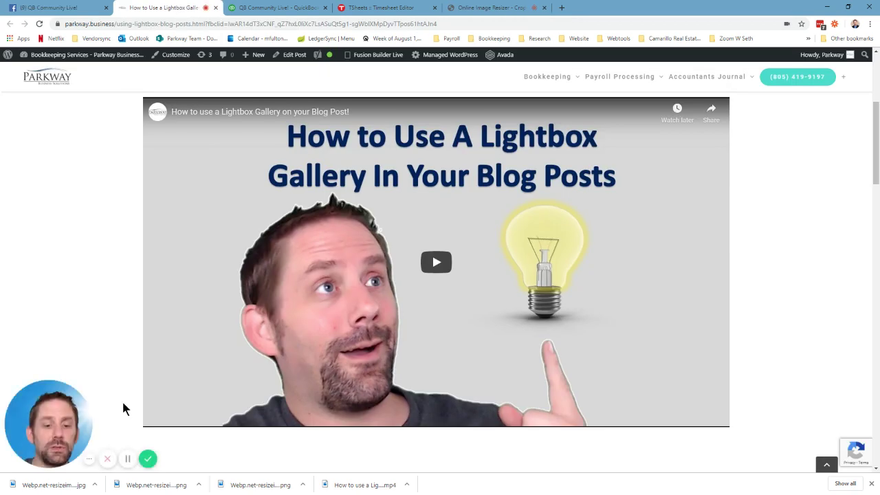